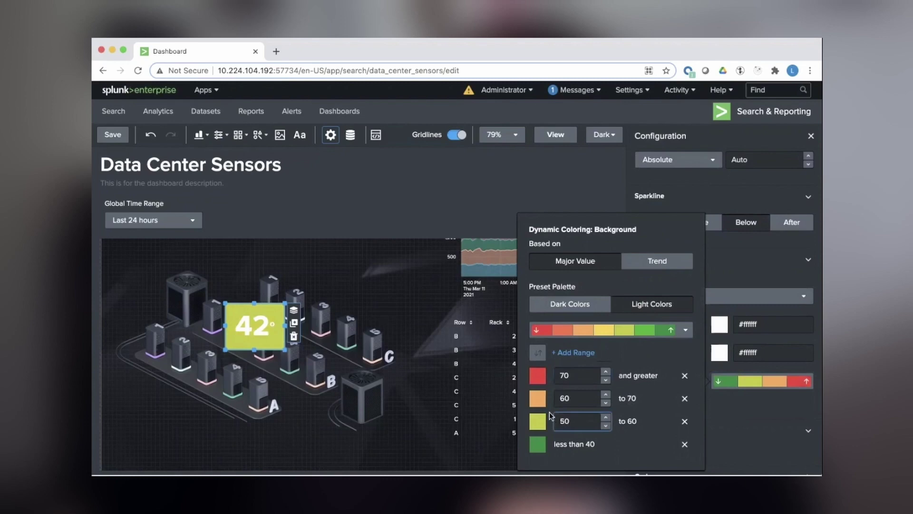
# Recolor two temperature ranges and move the 42 tile to the lower left of the floor plan.
pyautogui.click(541, 404)
pyautogui.click(520, 335)
pyautogui.click(537, 421)
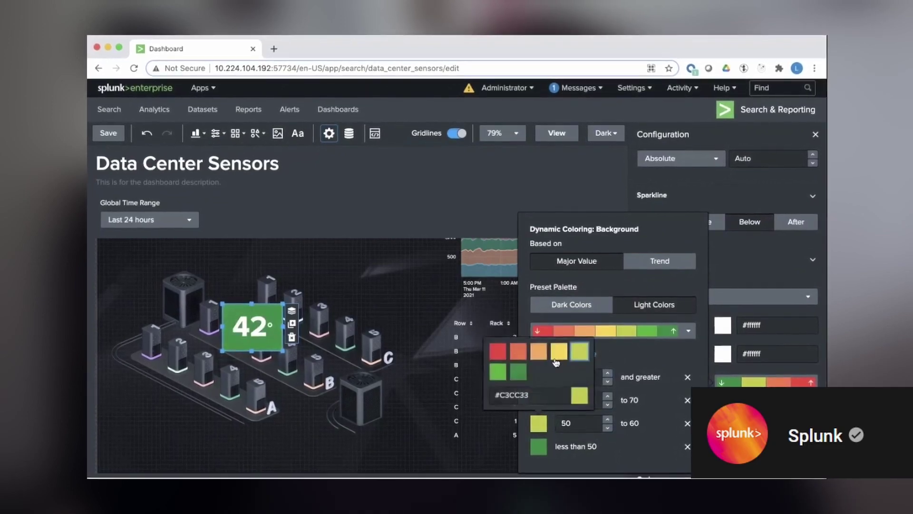
pyautogui.click(555, 361)
pyautogui.moveTo(284, 352); pyautogui.dragTo(150, 357)
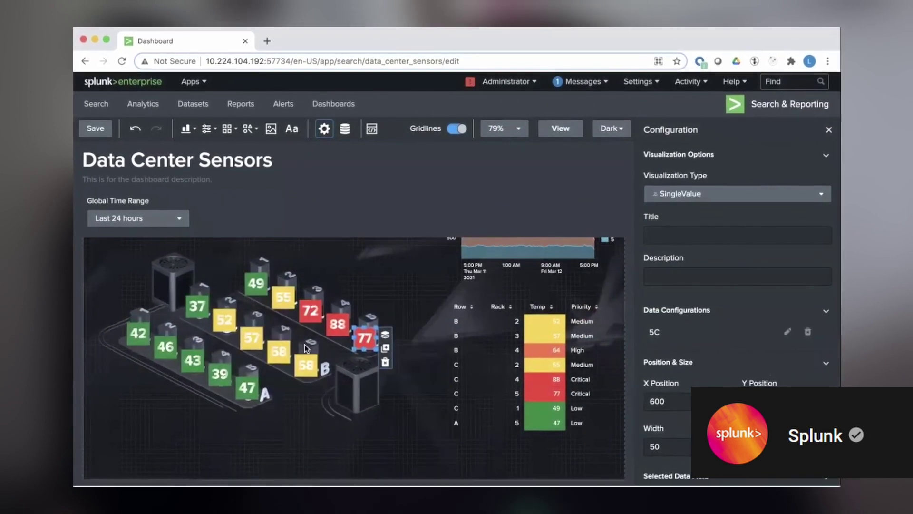
# Add a rectangle shape and place it beside the Room Temp tile.
pyautogui.scroll(3, 291, 299)
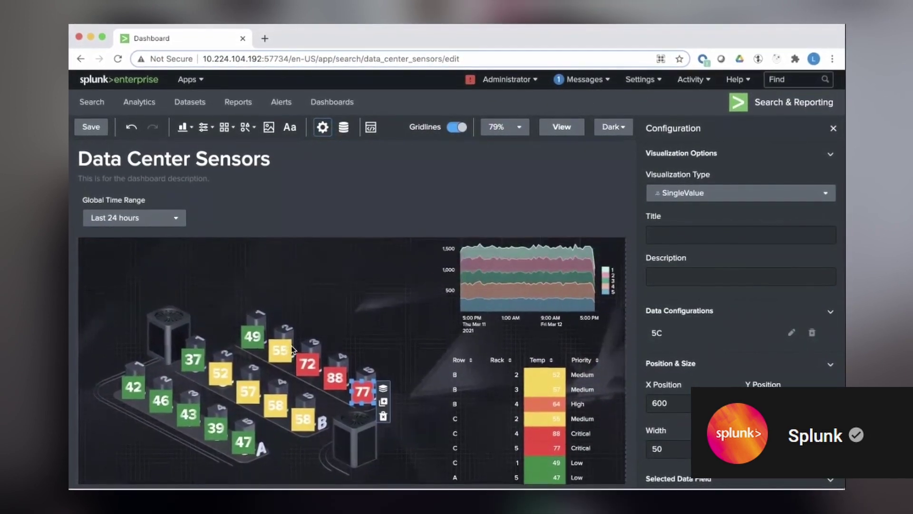
pyautogui.scroll(4, 292, 346)
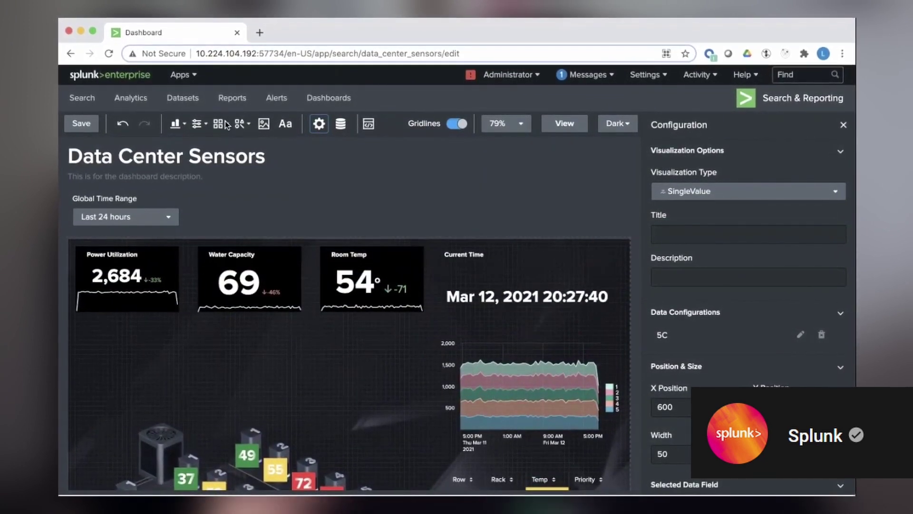
pyautogui.click(241, 124)
pyautogui.click(240, 171)
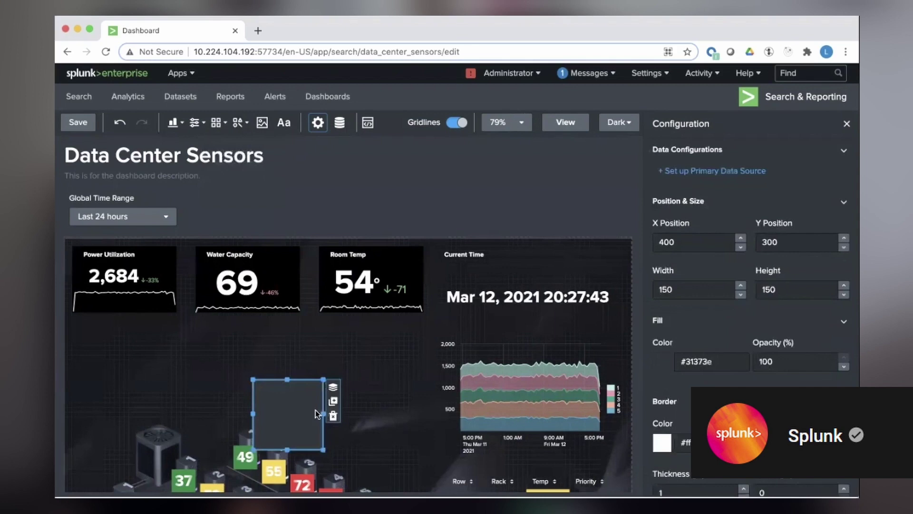
pyautogui.moveTo(307, 406); pyautogui.dragTo(484, 278)
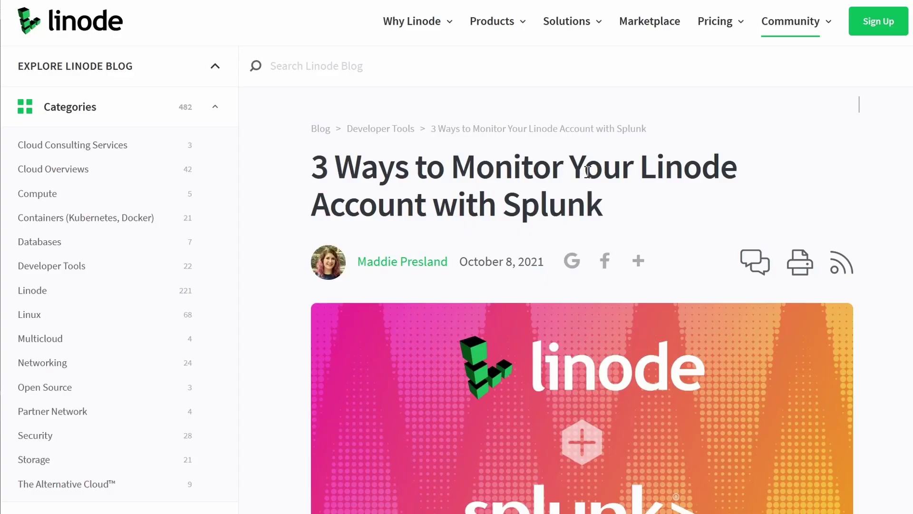
pyautogui.scroll(-20, 878, 236)
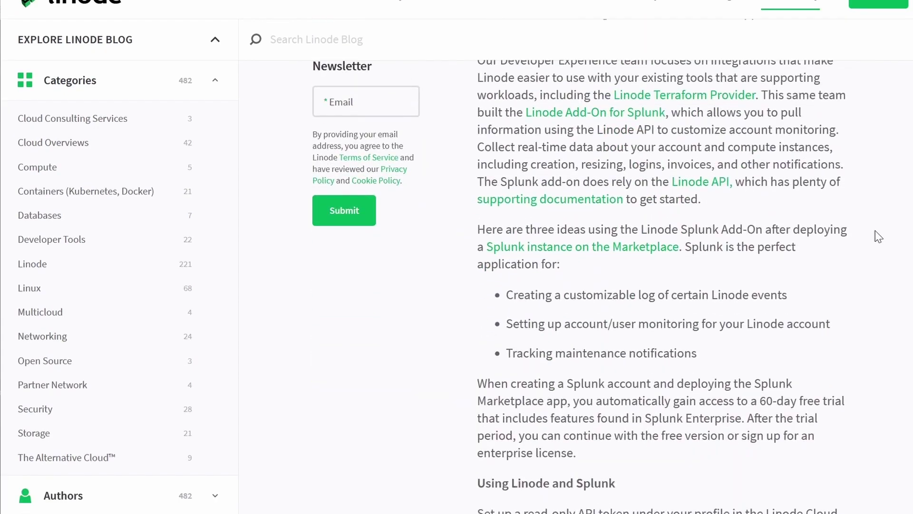
pyautogui.scroll(-3, 878, 236)
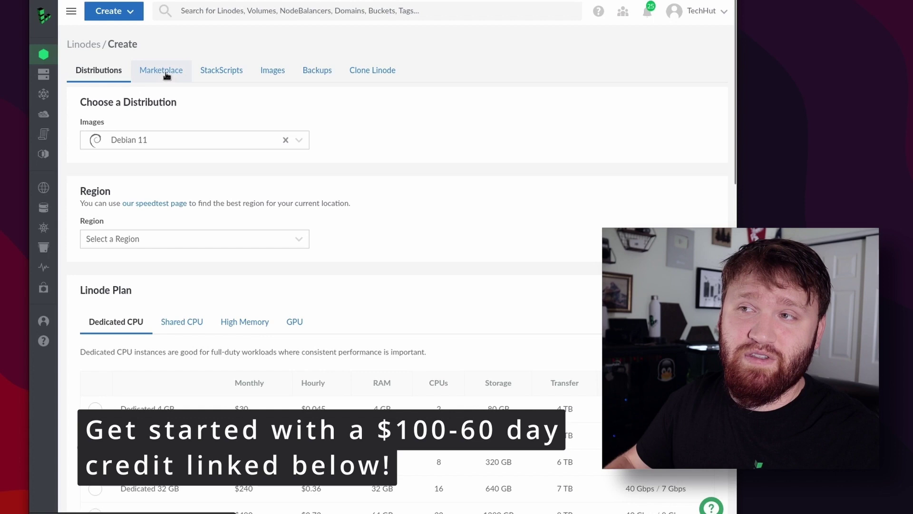
# Choose the Splunk app from the Marketplace and paste in the Splunk admin password.
pyautogui.click(165, 72)
pyautogui.scroll(-10, 444, 184)
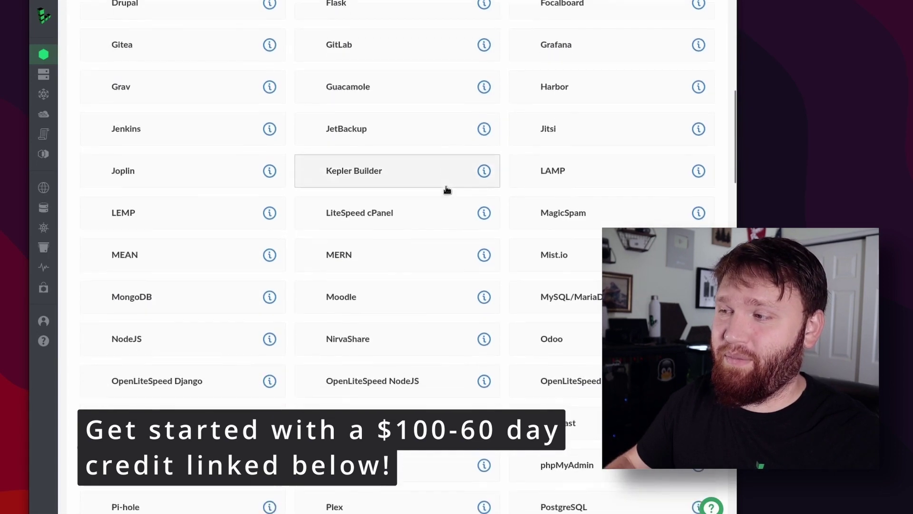
pyautogui.scroll(-10, 447, 190)
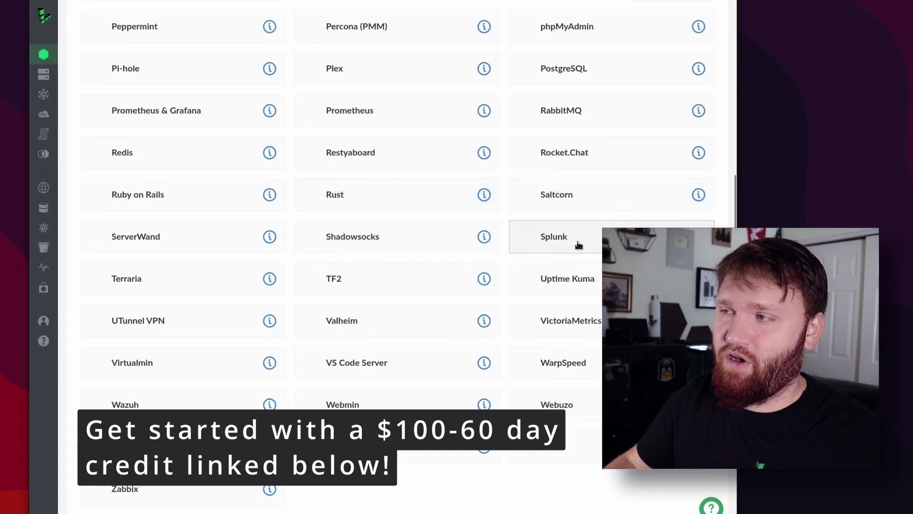
pyautogui.click(564, 243)
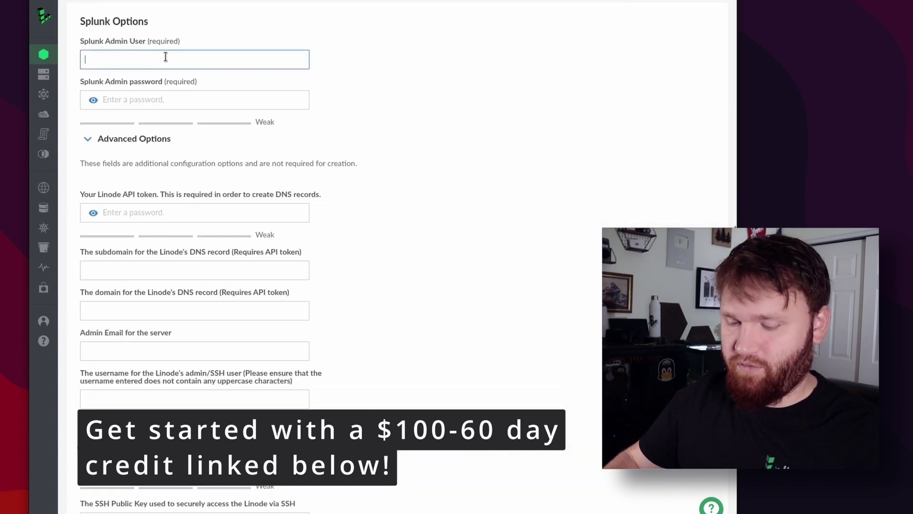
pyautogui.press('Tab')
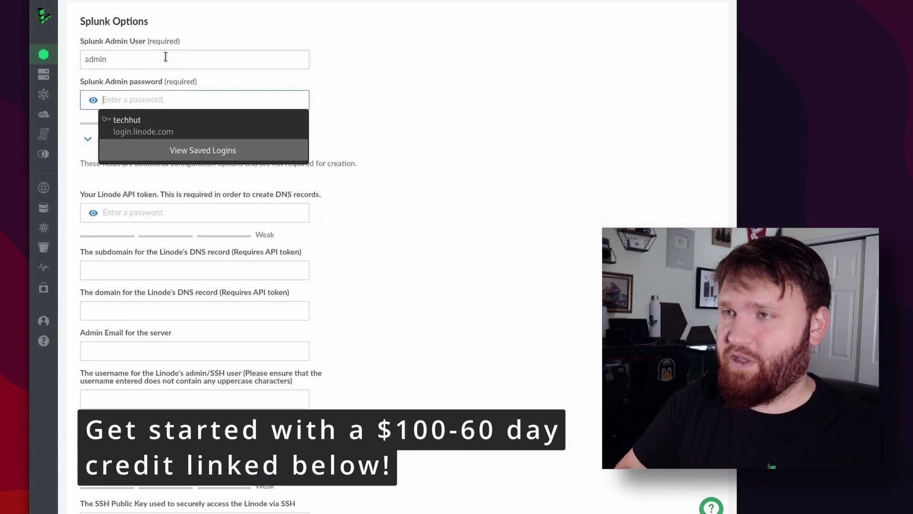
pyautogui.hotkey('ctrl', 'v')
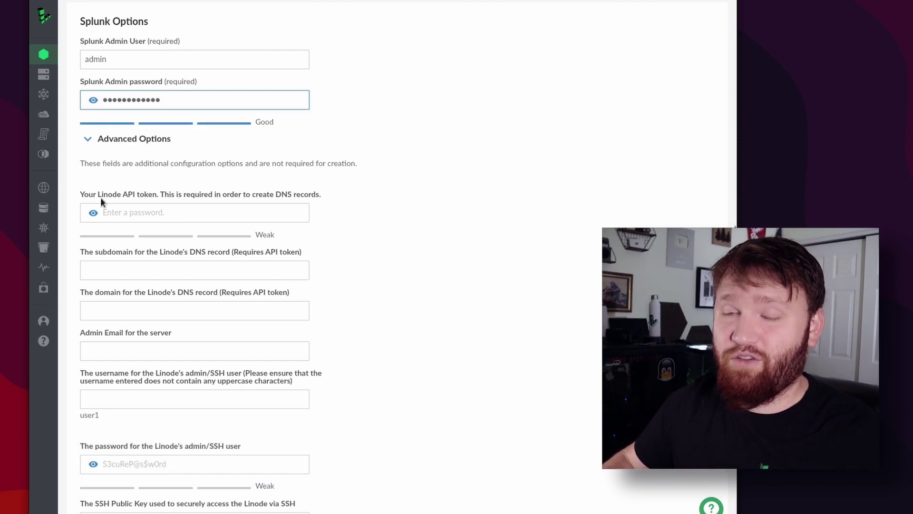
# Fill in the admin email and SSH username, and use a generated SSH user password.
pyautogui.scroll(-2, 175, 192)
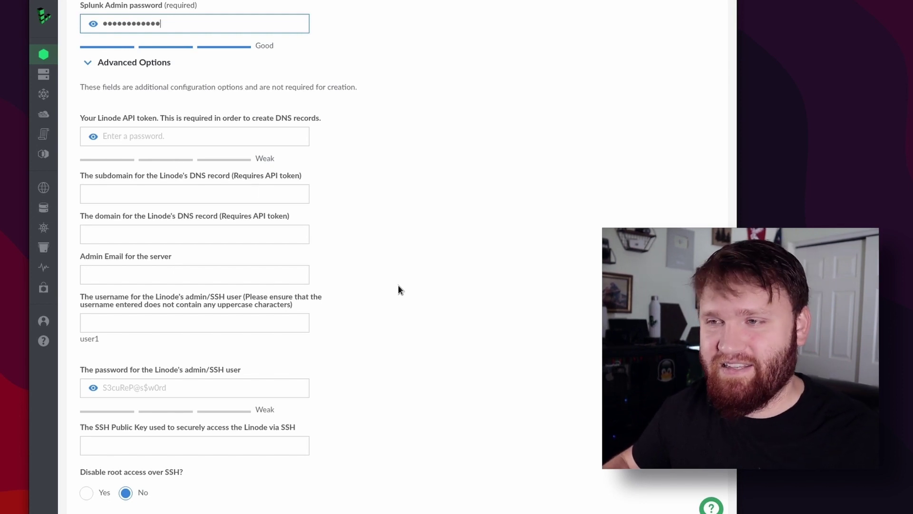
pyautogui.scroll(-2, 364, 281)
pyautogui.scroll(2, 364, 281)
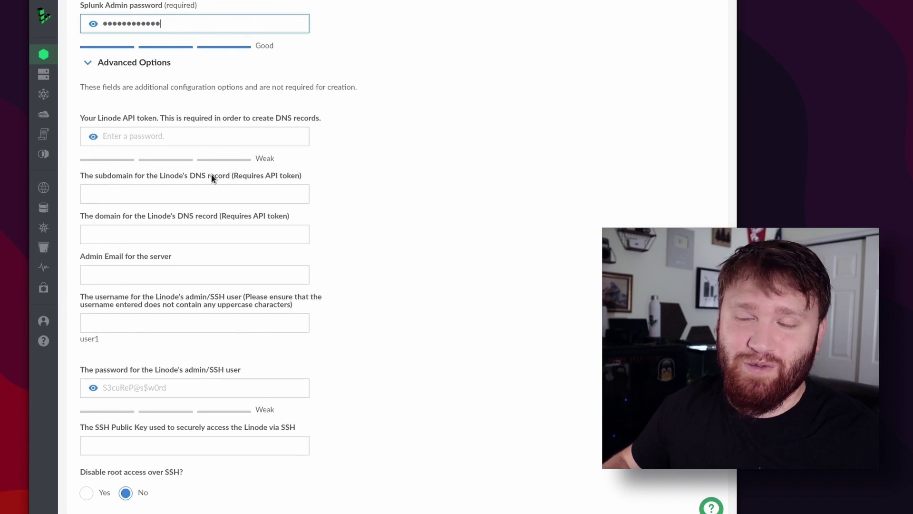
pyautogui.click(159, 272)
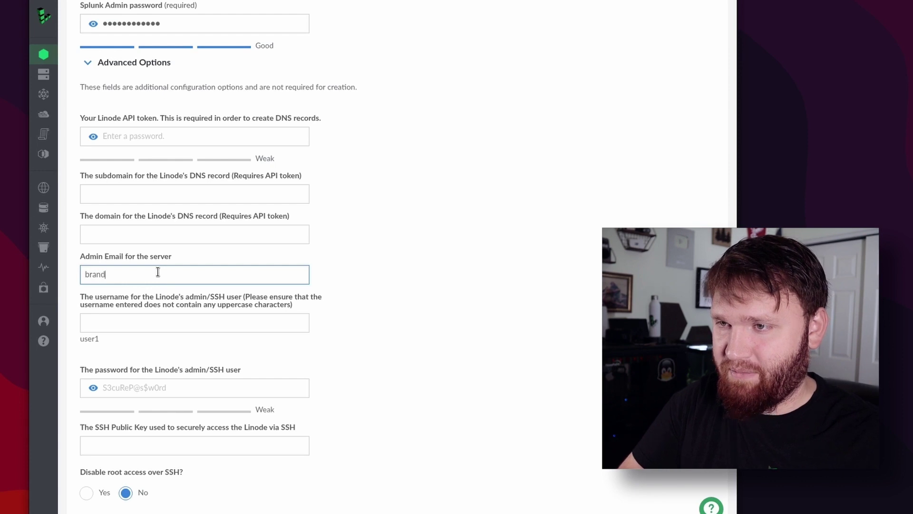
pyautogui.press('Tab')
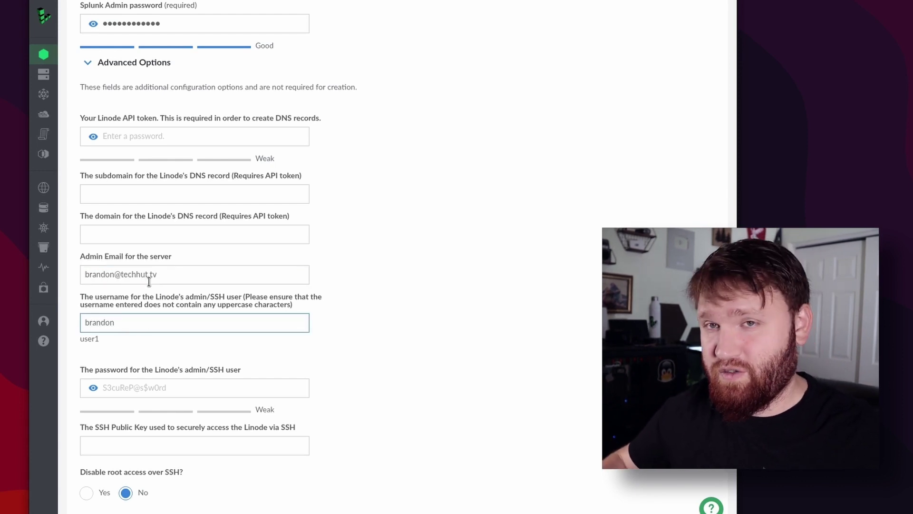
pyautogui.scroll(-2, 109, 333)
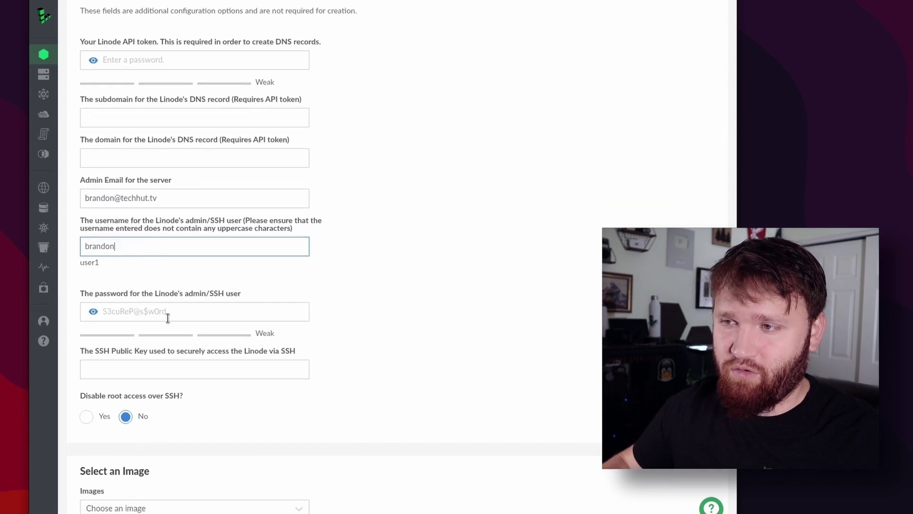
pyautogui.click(168, 311)
pyautogui.click(169, 358)
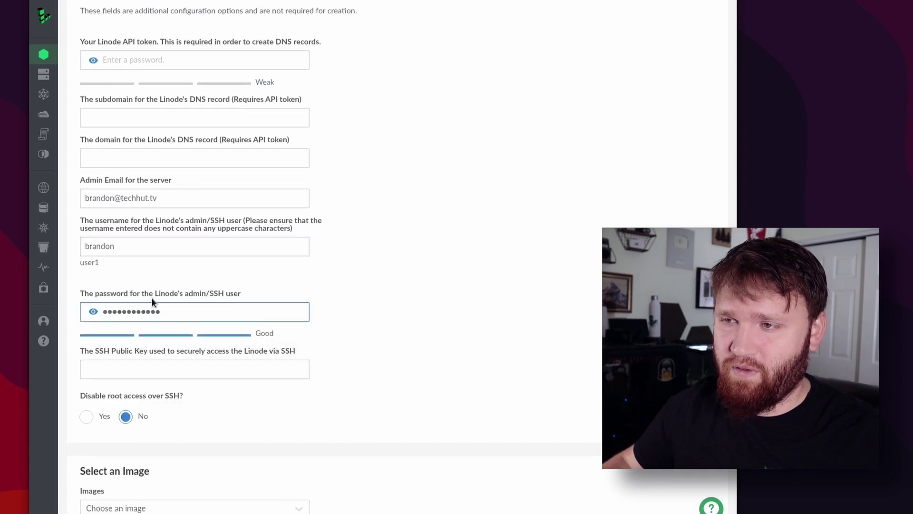
pyautogui.scroll(-6, 255, 369)
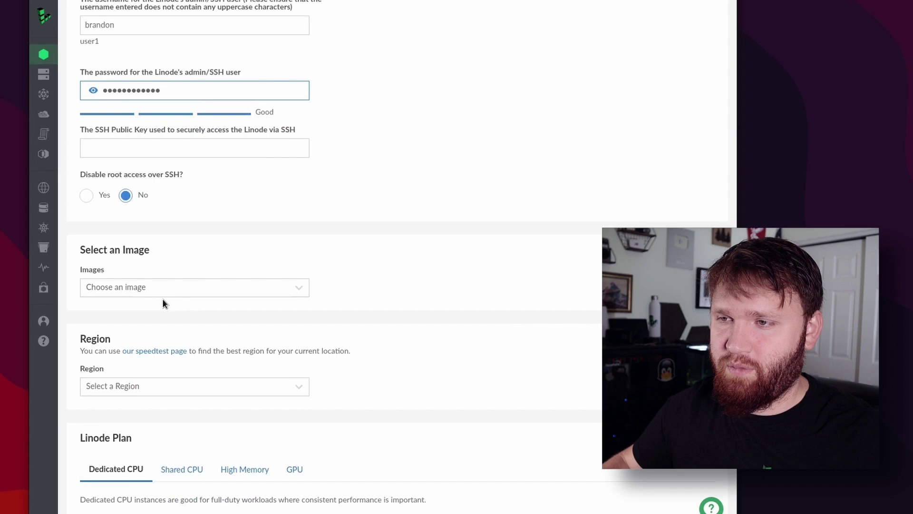
# Choose Debian 10 as the image and Fremont, CA as the region.
pyautogui.click(135, 281)
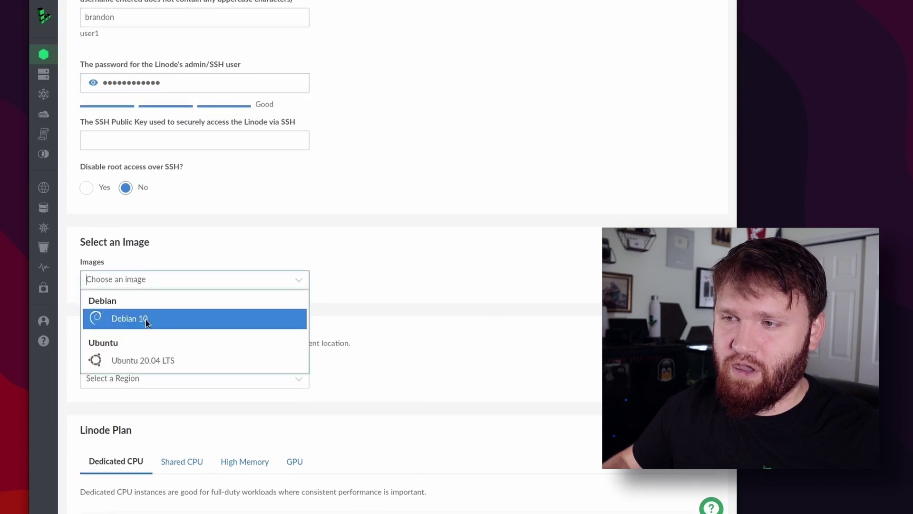
pyautogui.click(174, 312)
pyautogui.scroll(-2, 162, 312)
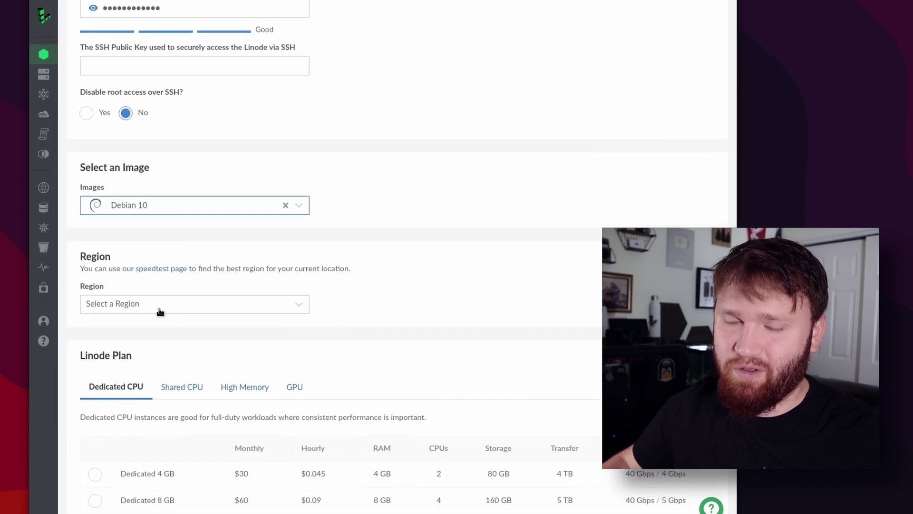
pyautogui.click(126, 305)
pyautogui.click(152, 381)
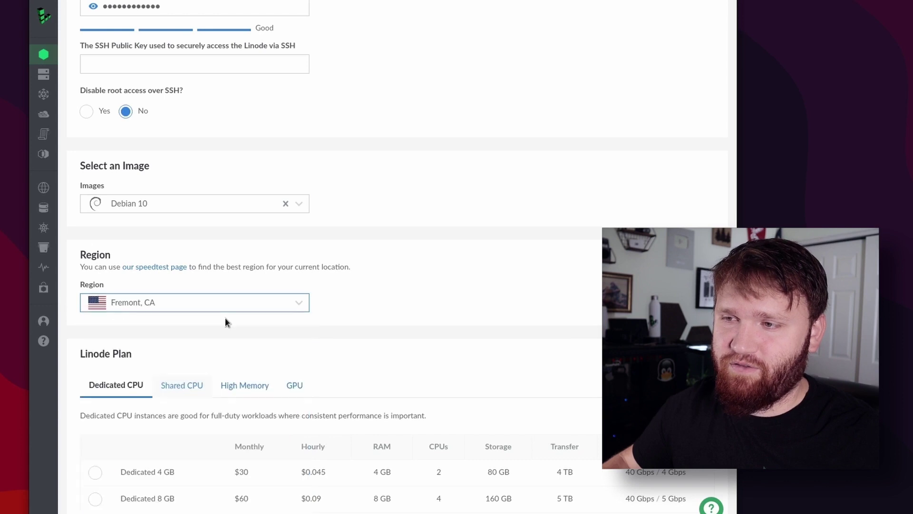
# Pick the Shared CPU Nanode 1 GB plan, label it splunk-us-west, and fill the root password from saved logins.
pyautogui.scroll(-5, 370, 274)
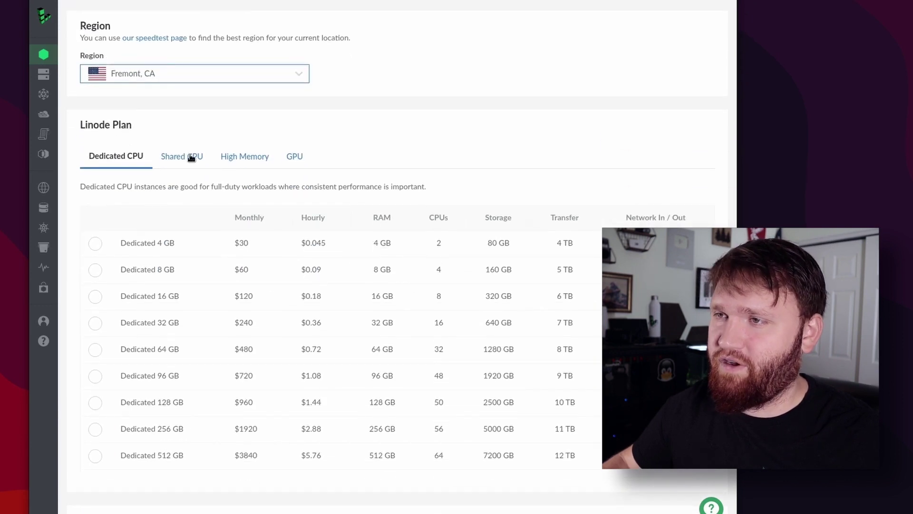
pyautogui.click(186, 156)
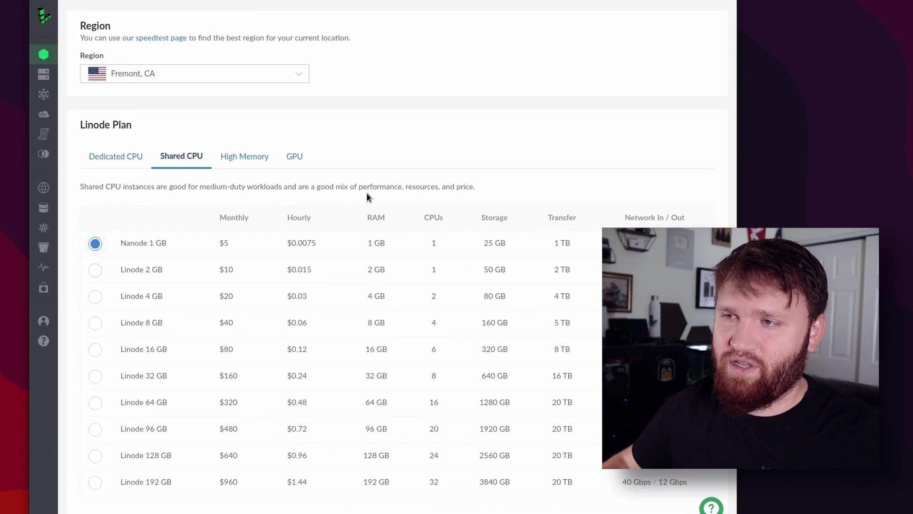
pyautogui.scroll(-8, 366, 196)
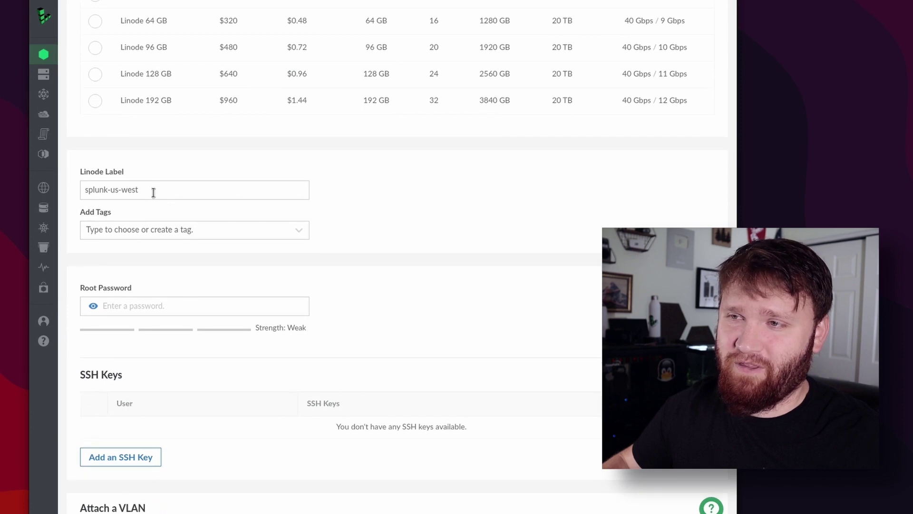
pyautogui.click(138, 190)
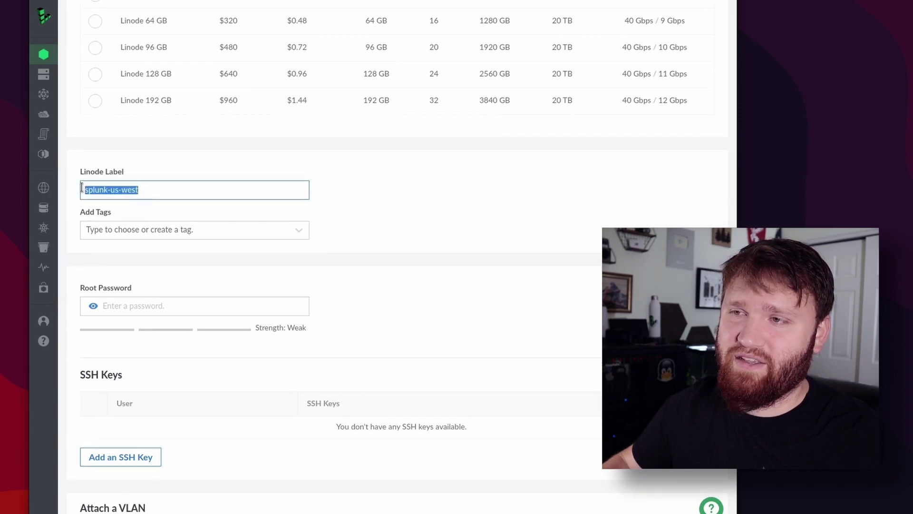
pyautogui.click(133, 300)
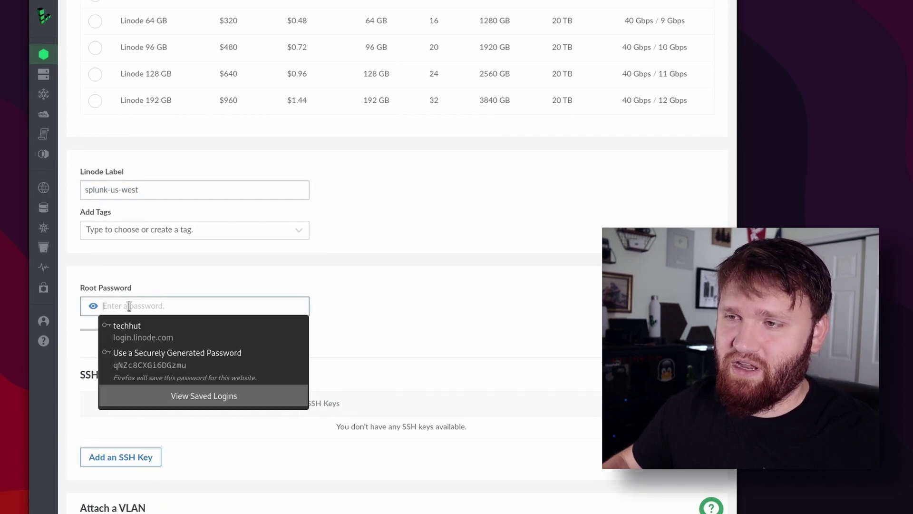
pyautogui.click(159, 324)
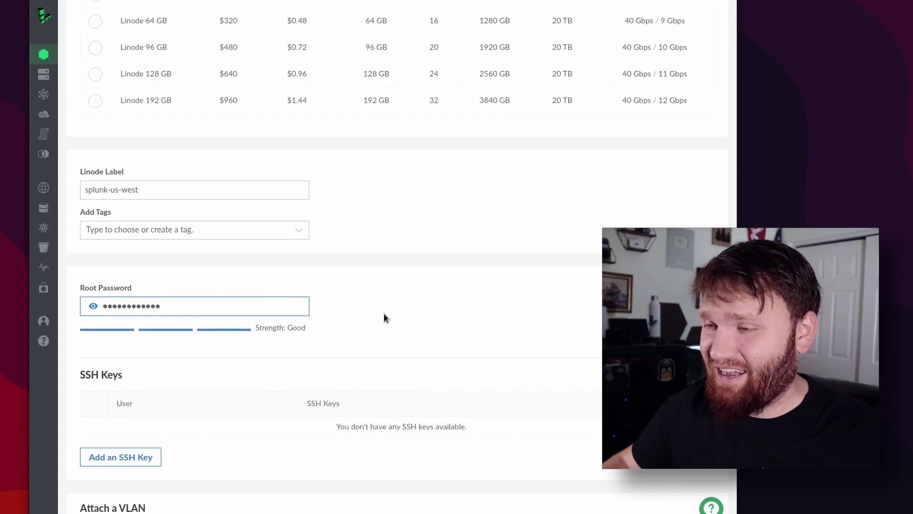
pyautogui.scroll(-8, 384, 314)
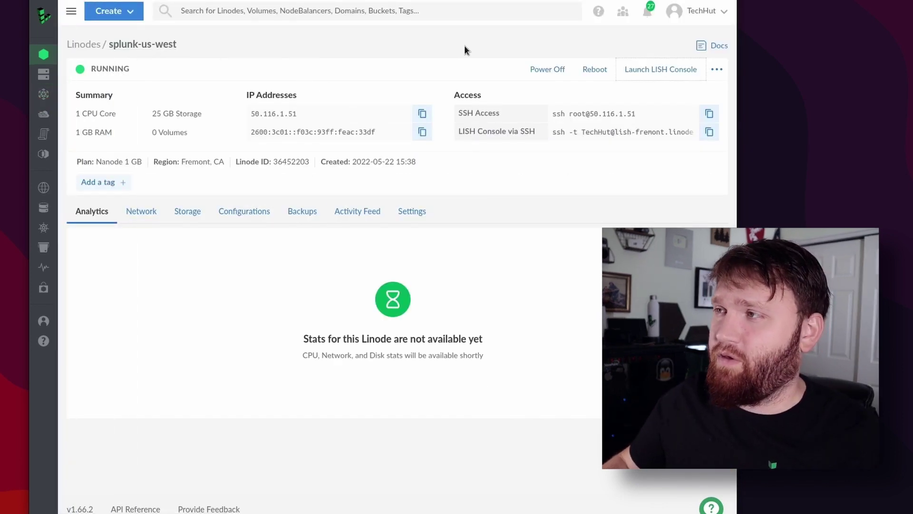
# Watch splunk-us-west's Lish console until 'Installation complete!' appears, then close it.
pyautogui.click(671, 72)
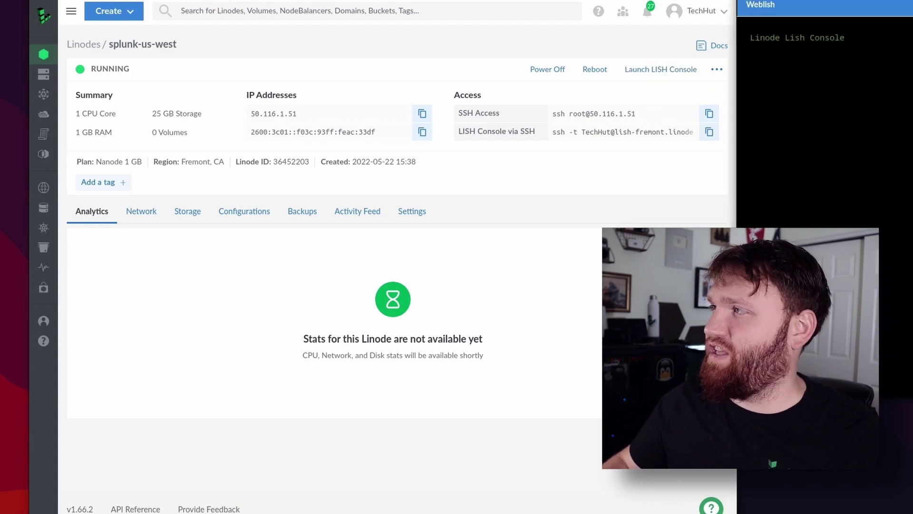
pyautogui.moveTo(883, 7); pyautogui.dragTo(228, 19)
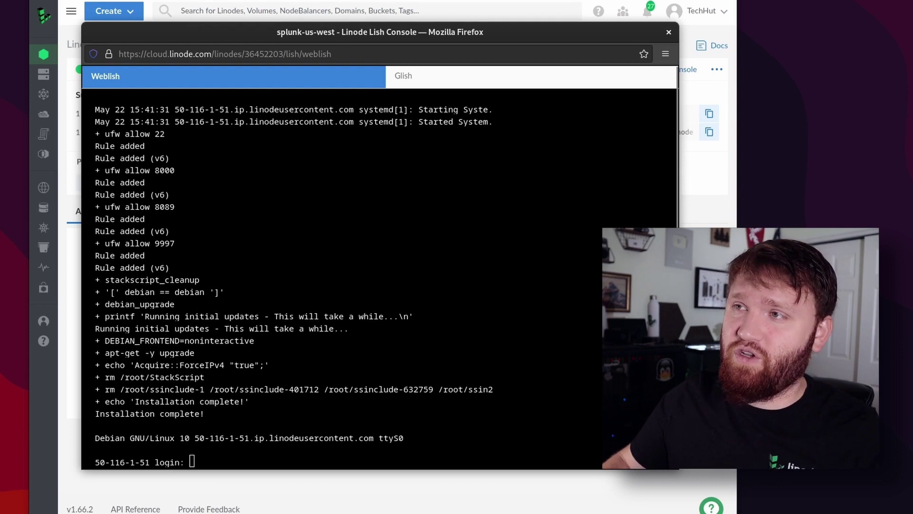
pyautogui.hotkey('ctrl', 'w')
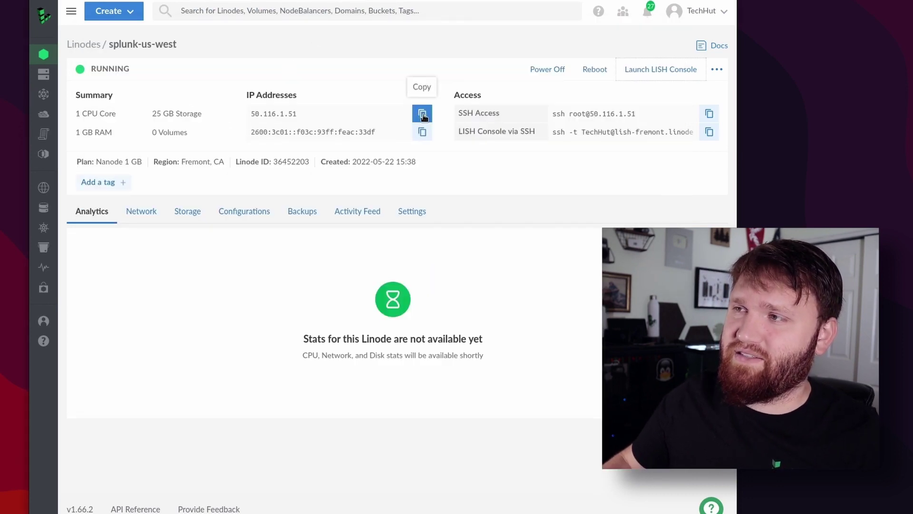
# Load 50.116.1.51:8000 in a new tab, sign in as admin, and save the login in Firefox.
pyautogui.click(189, 28)
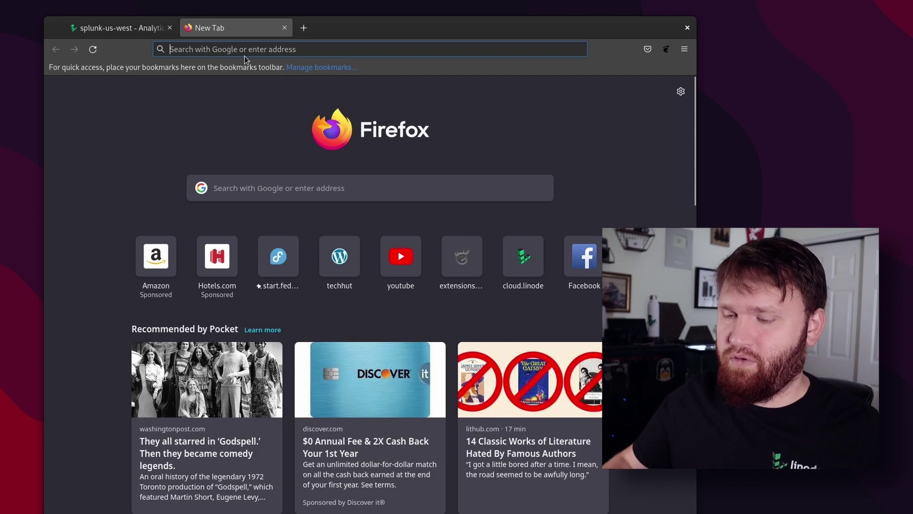
pyautogui.write('50.116.1.51:')
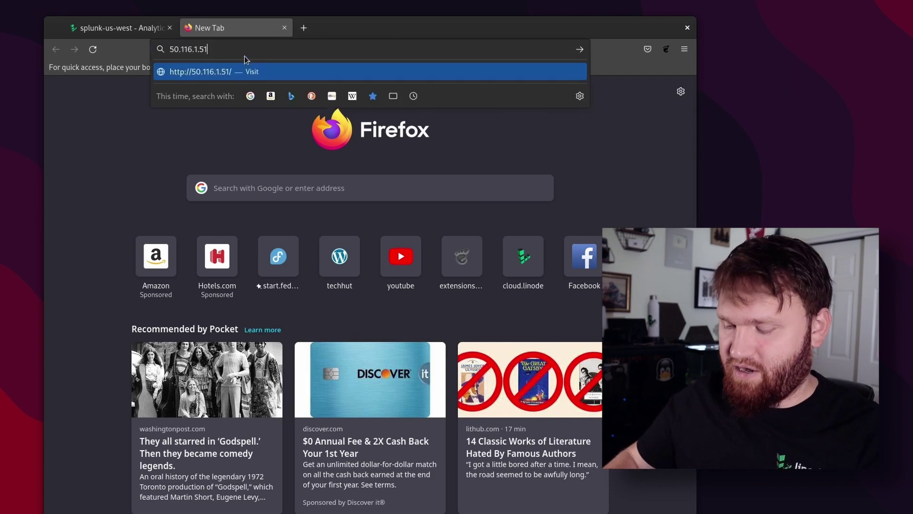
pyautogui.write('8000')
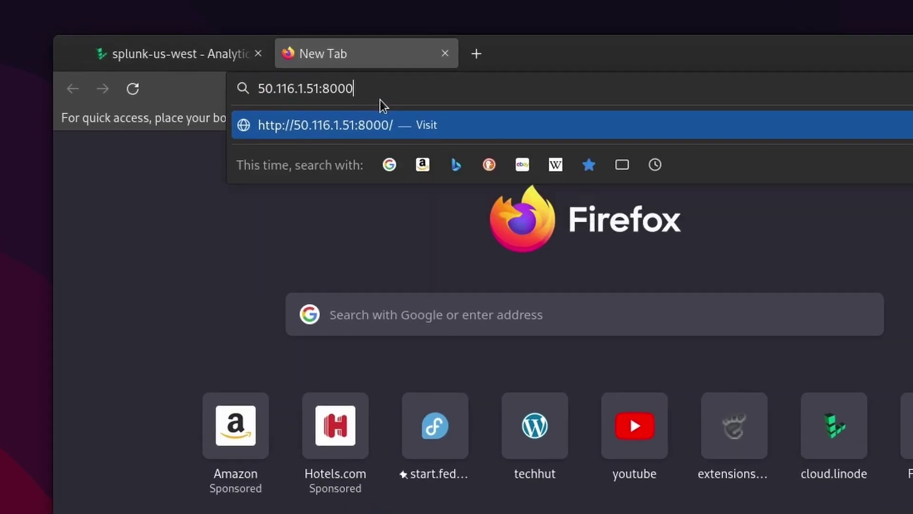
pyautogui.press('Return')
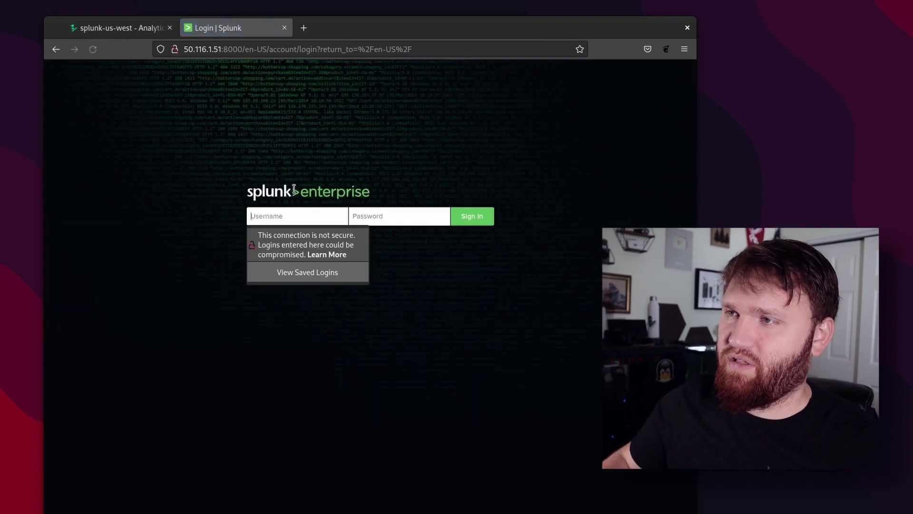
pyautogui.click(281, 216)
pyautogui.write('admin')
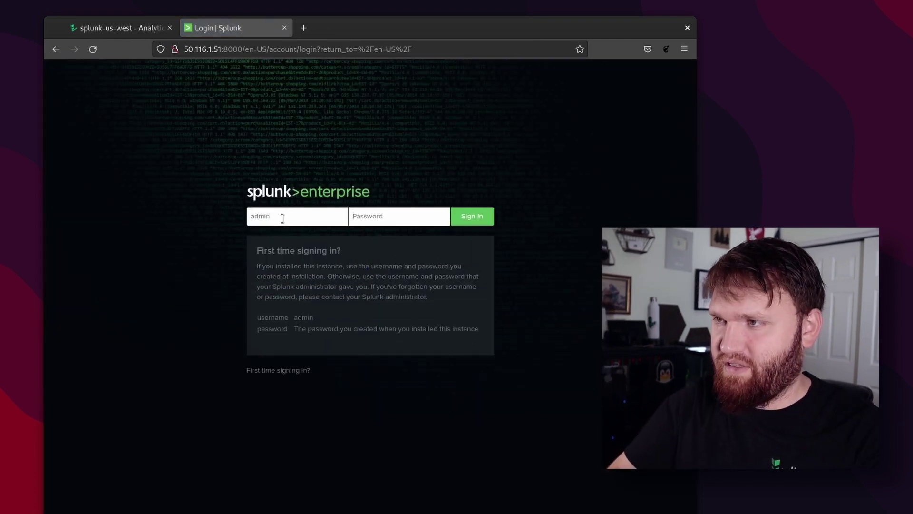
pyautogui.press('Tab')
pyautogui.write('•')
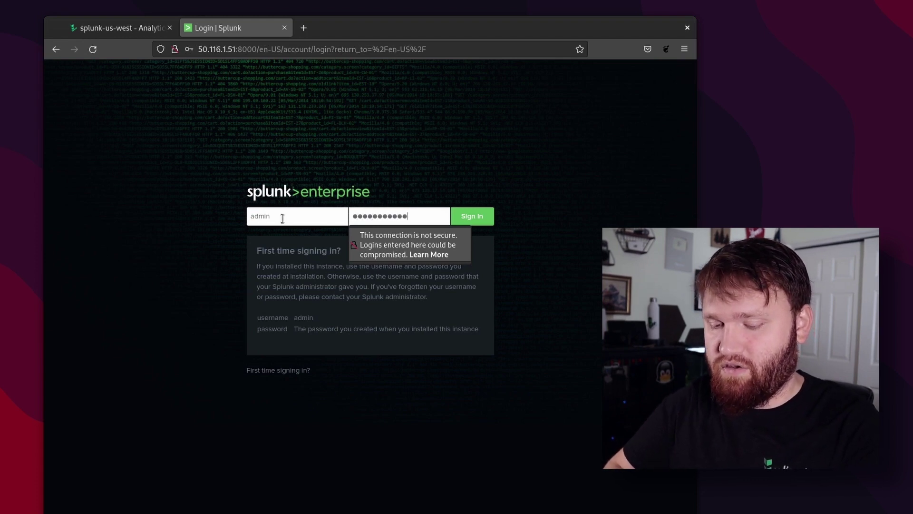
pyautogui.press('Return')
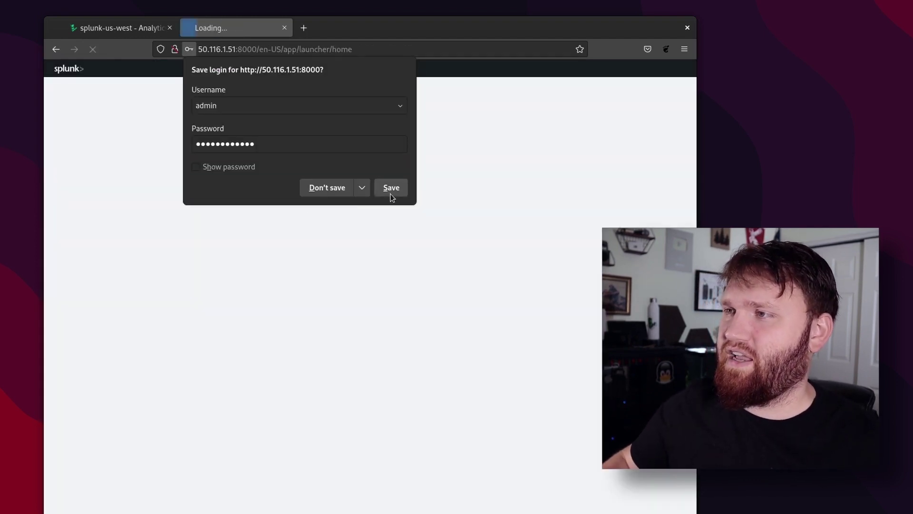
pyautogui.click(391, 187)
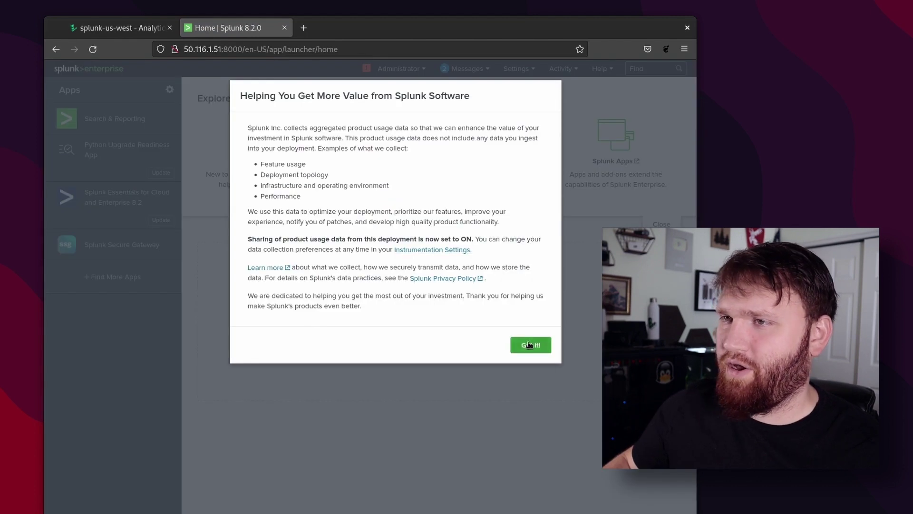
# Dismiss the usage-data notice with 'Got it!' and open the Settings menu.
pyautogui.click(529, 344)
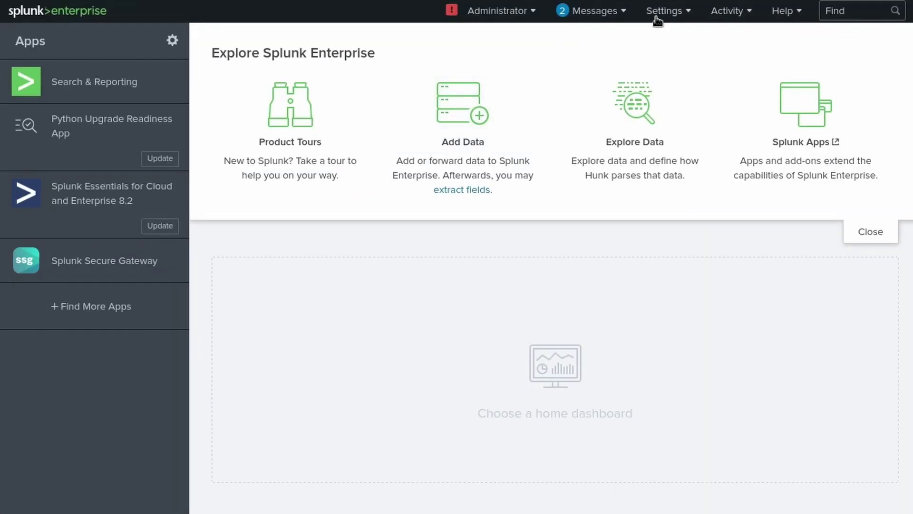
pyautogui.click(657, 21)
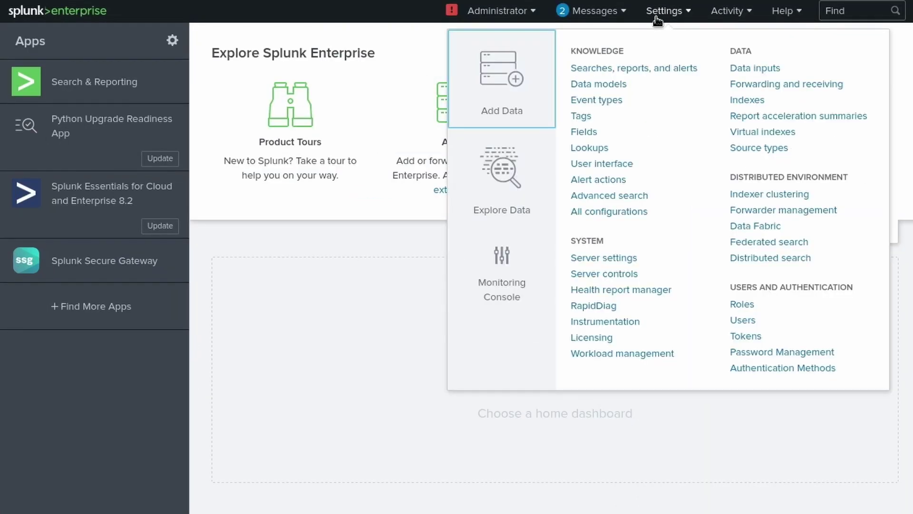
# Add a new receiving port 9997 under Forwarding and receiving and save it.
pyautogui.click(767, 86)
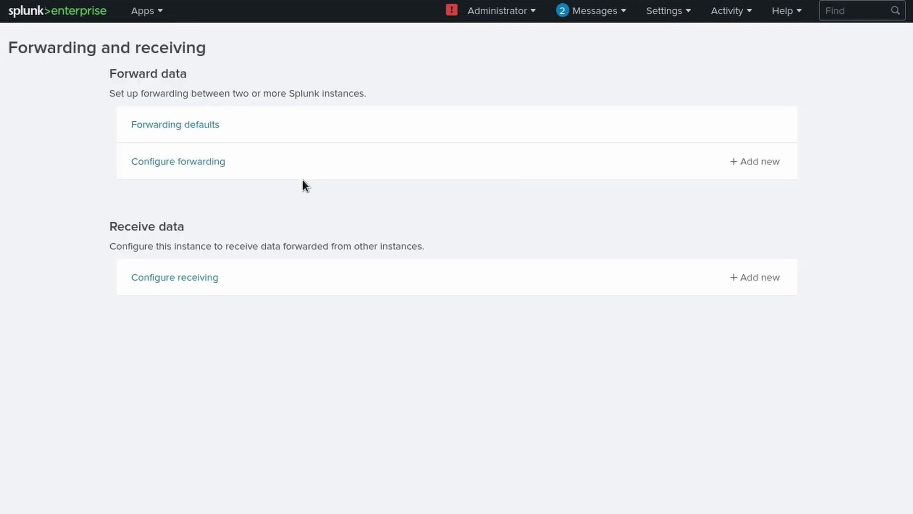
pyautogui.tripleClick(140, 225)
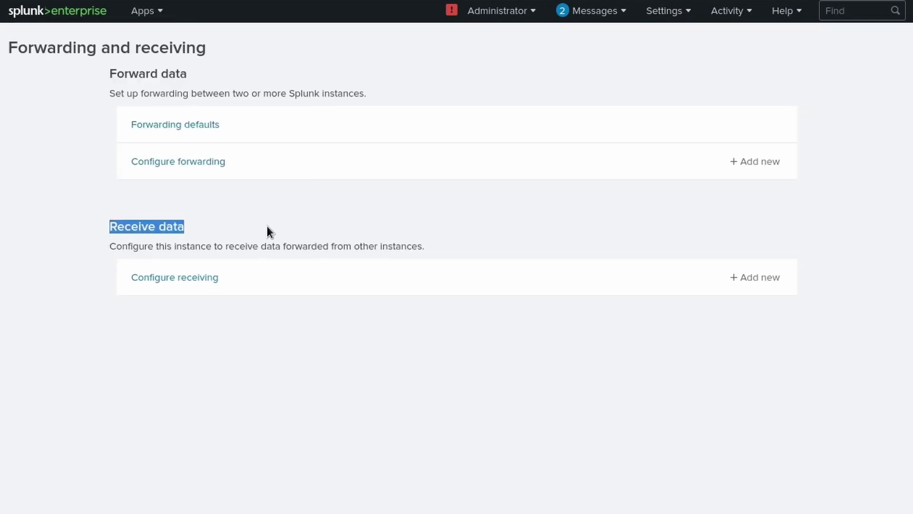
pyautogui.click(741, 277)
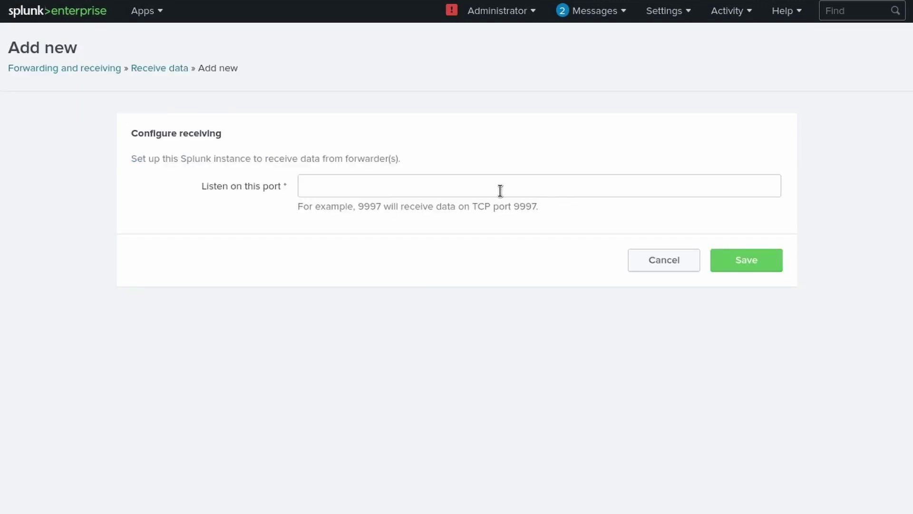
pyautogui.click(624, 189)
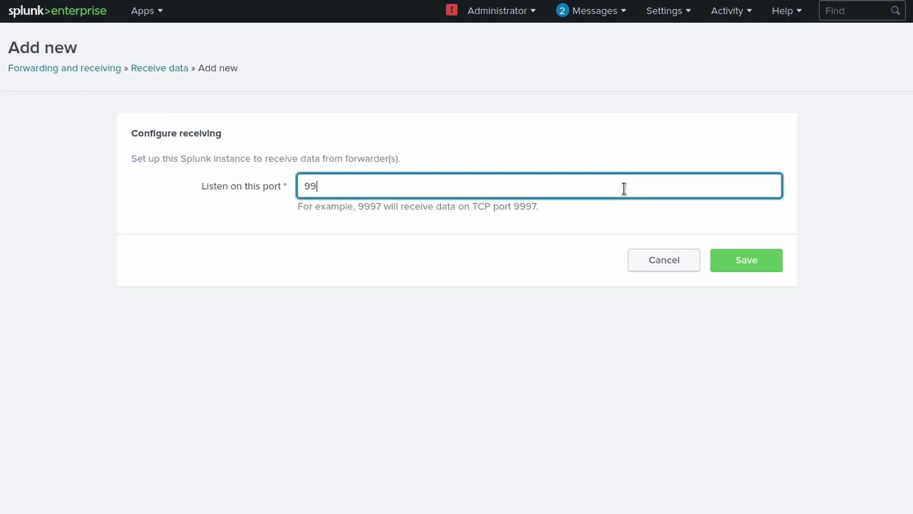
pyautogui.click(767, 262)
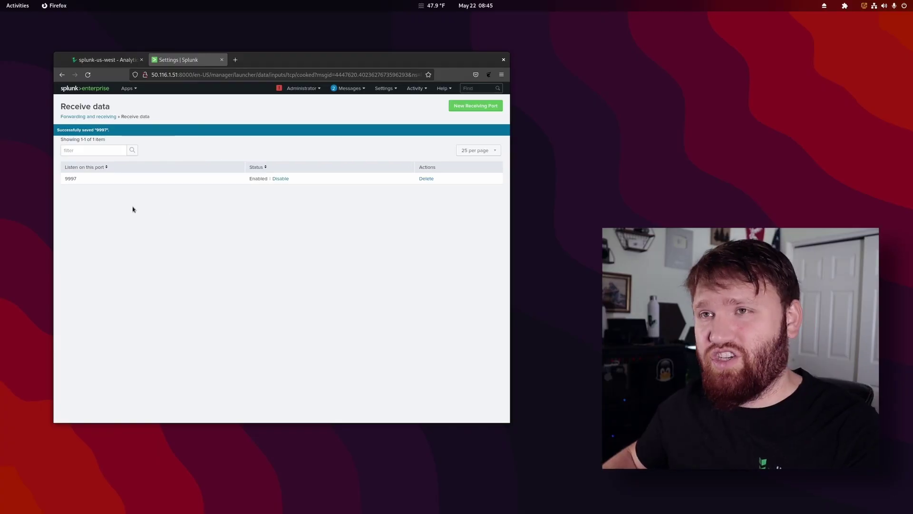
# Launch Terminal from Activities, centre the window, and enlarge its text.
pyautogui.press('super')
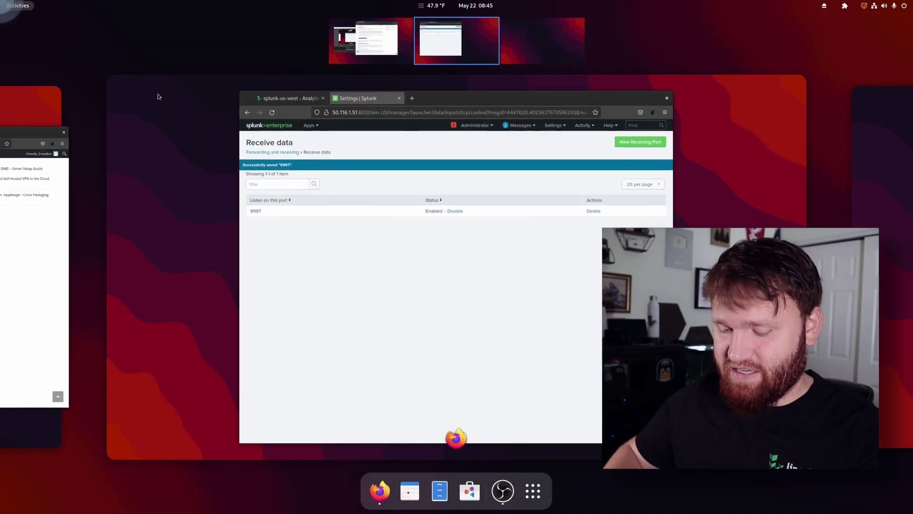
pyautogui.write('term')
pyautogui.press('Return')
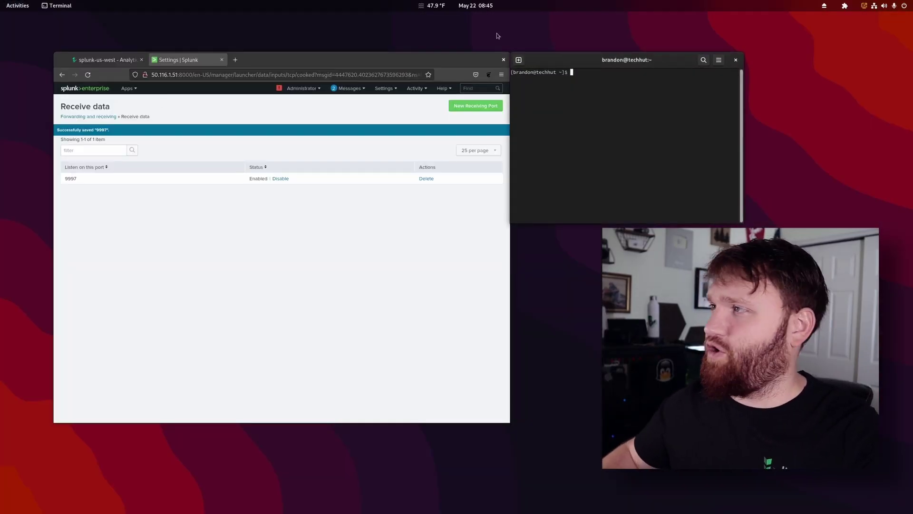
pyautogui.moveTo(623, 66); pyautogui.dragTo(228, 123)
pyautogui.hotkey('ctrl', '+')
pyautogui.hotkey('ctrl', '+')
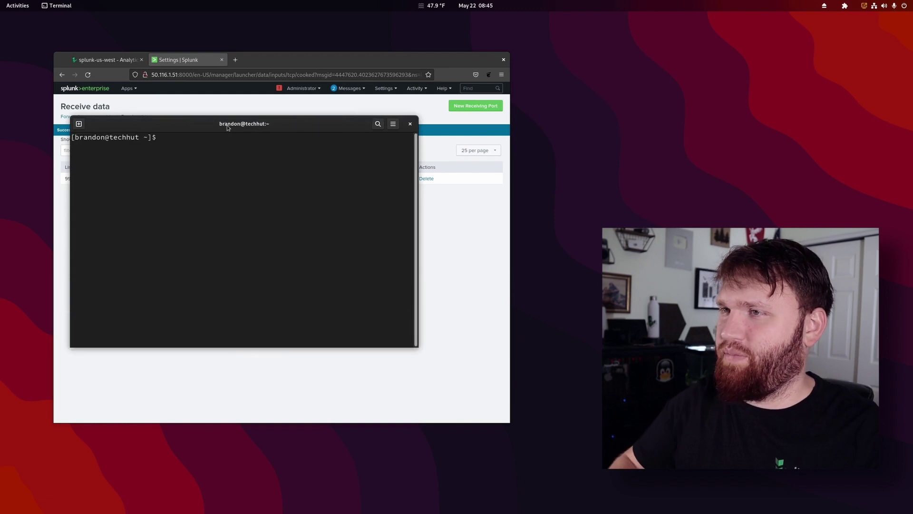
pyautogui.hotkey('ctrl', '+')
# SSH into 50.116.1.51, accept the host key, and confirm port 9997 is listening via netstat.
pyautogui.write('s')
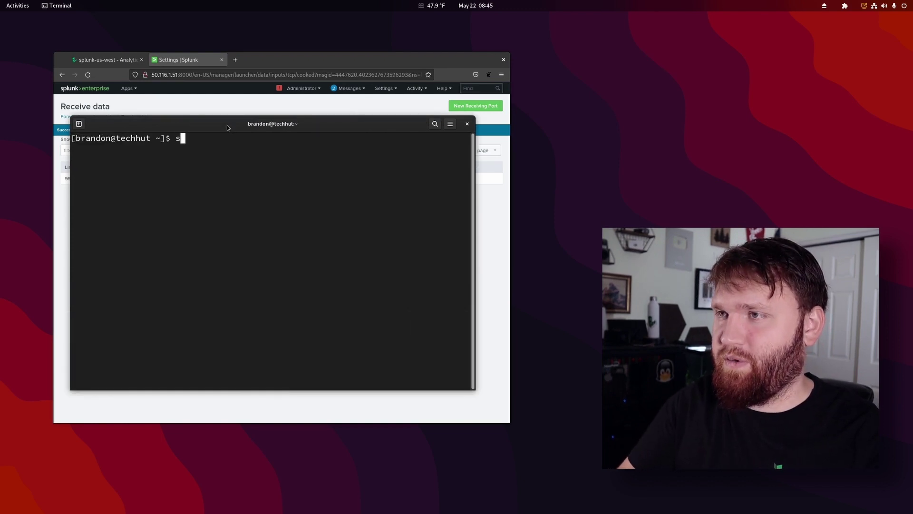
pyautogui.write('sh bra')
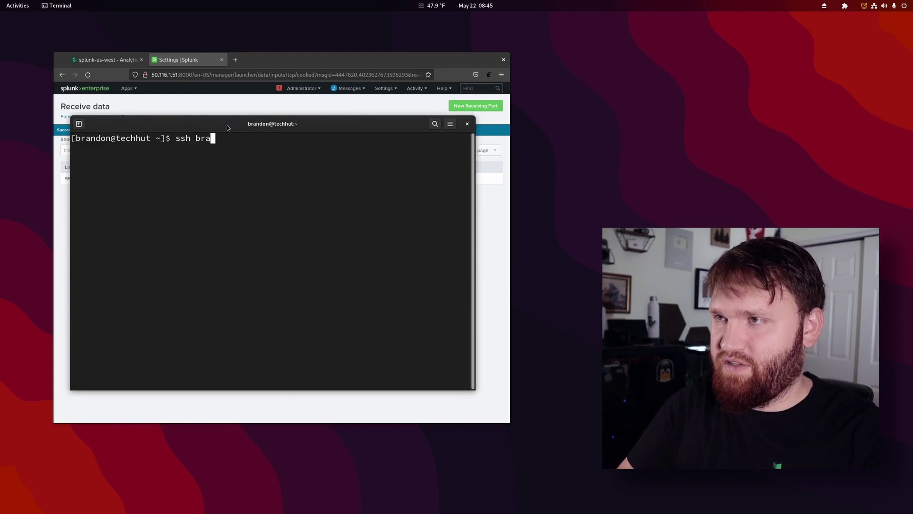
pyautogui.write('ndon@5')
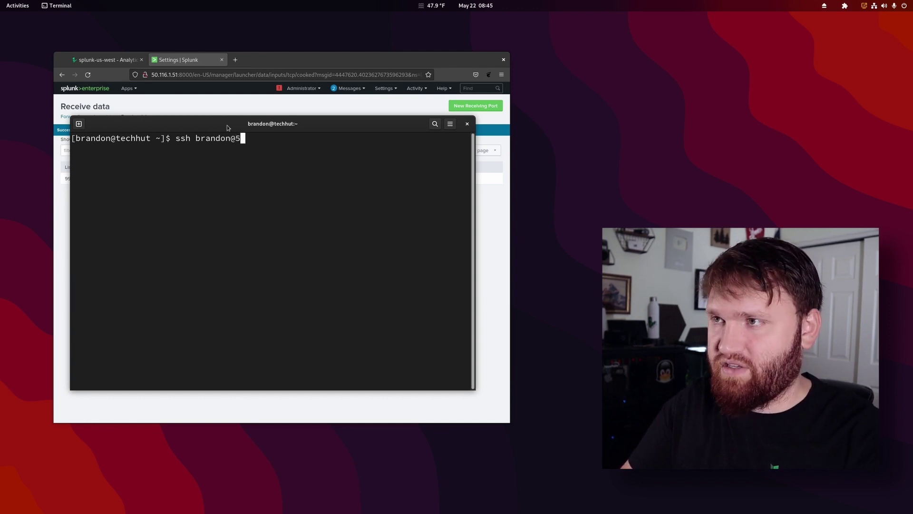
pyautogui.write('0.116.1.51')
pyautogui.press('Return')
pyautogui.write('yes')
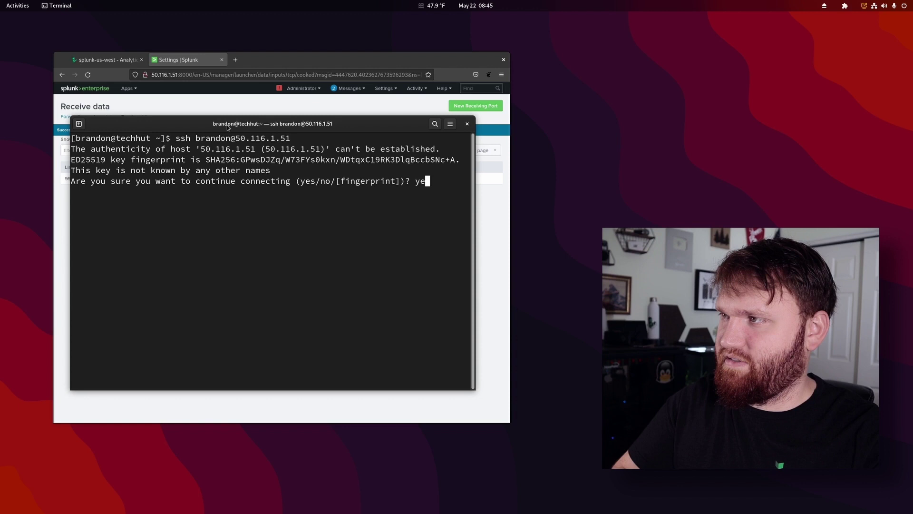
pyautogui.press('Return')
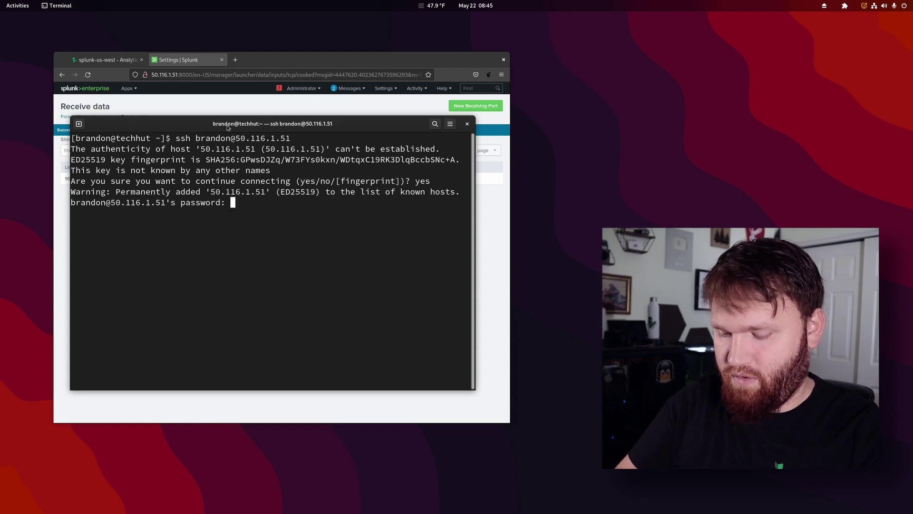
pyautogui.press('Return')
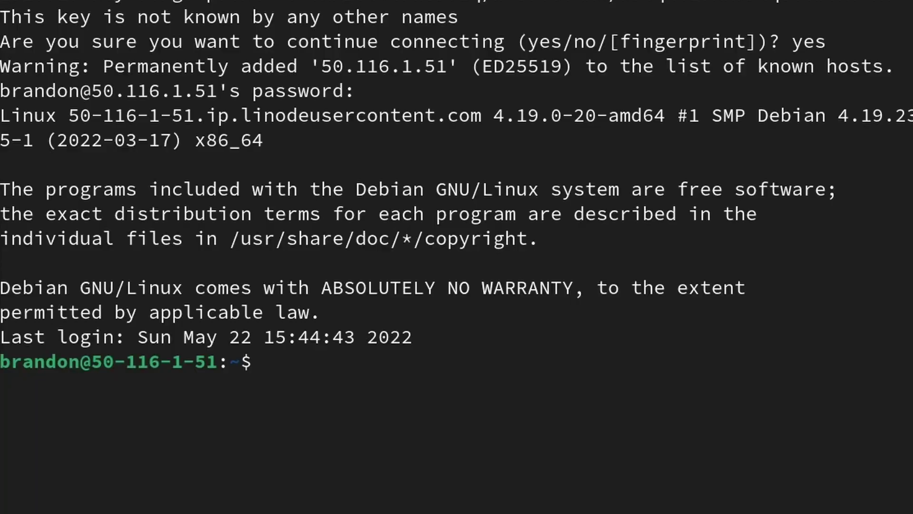
pyautogui.write('netstat -auntp | grep 9997')
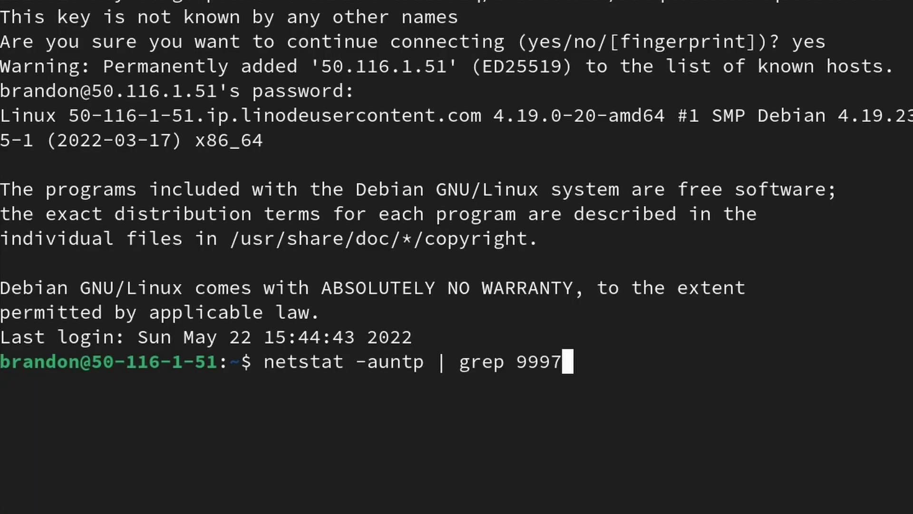
pyautogui.press('Return')
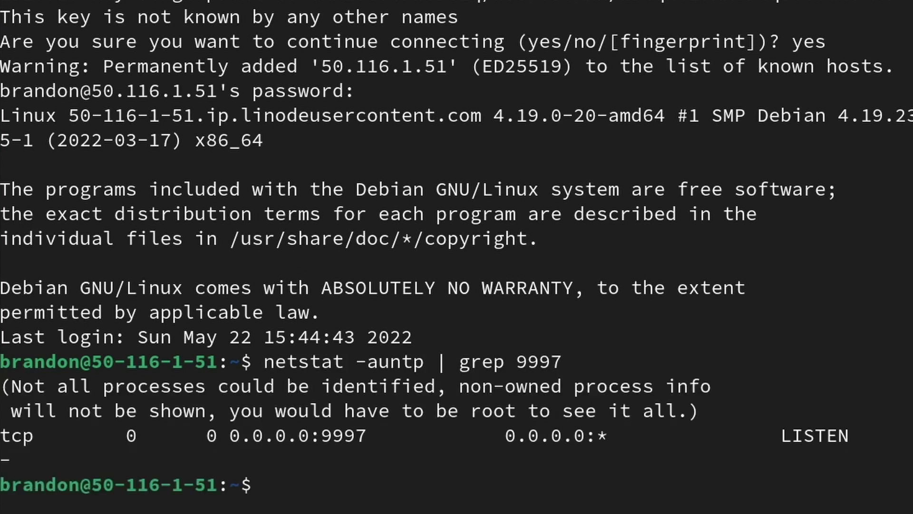
pyautogui.moveTo(883, 445); pyautogui.dragTo(844, 411)
pyautogui.click(845, 411)
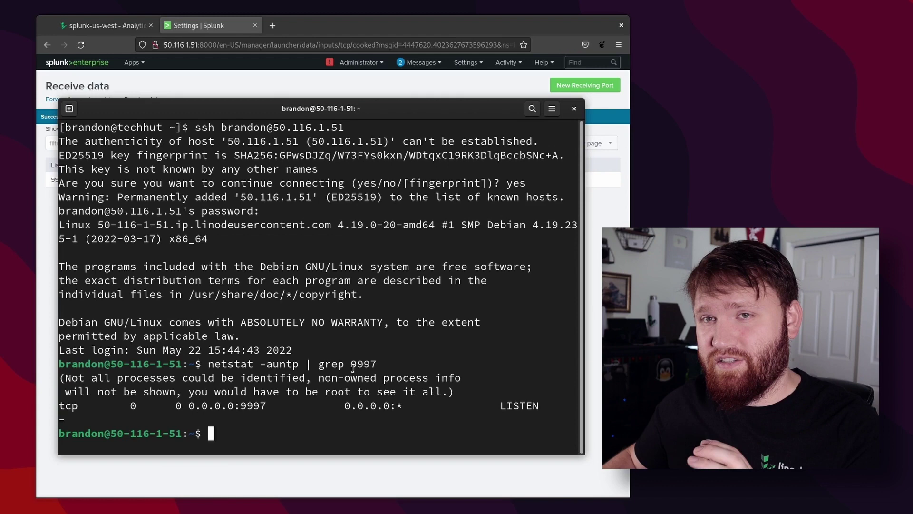
# Open Search & Reporting, skip the tour, and check the Data Summary's empty Hosts list before closing it.
pyautogui.click(195, 76)
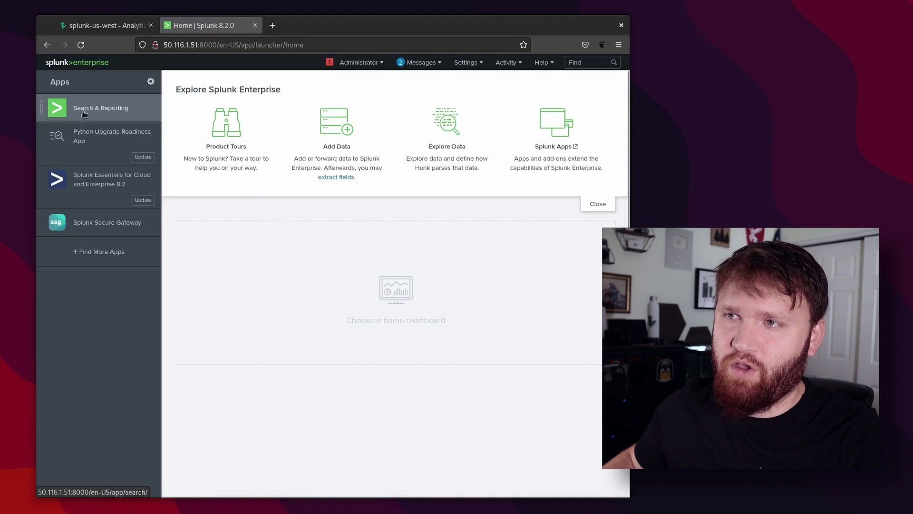
pyautogui.click(117, 122)
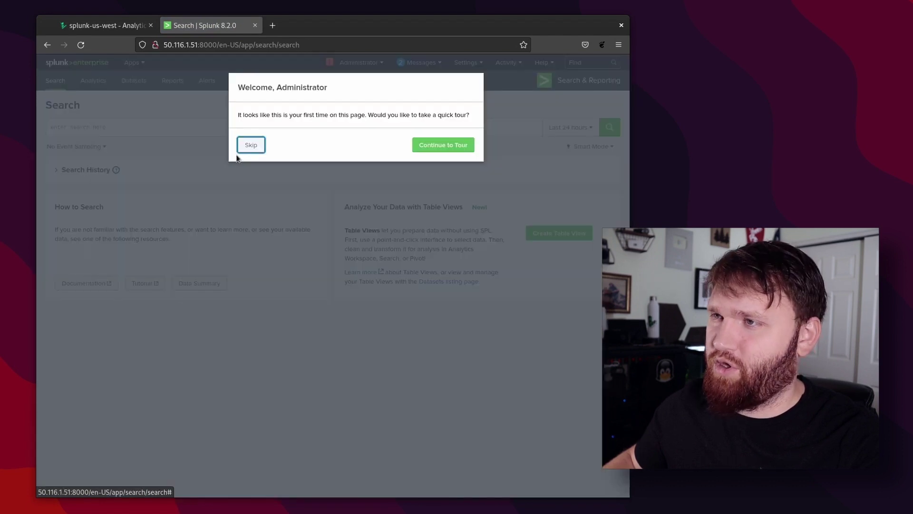
pyautogui.click(250, 145)
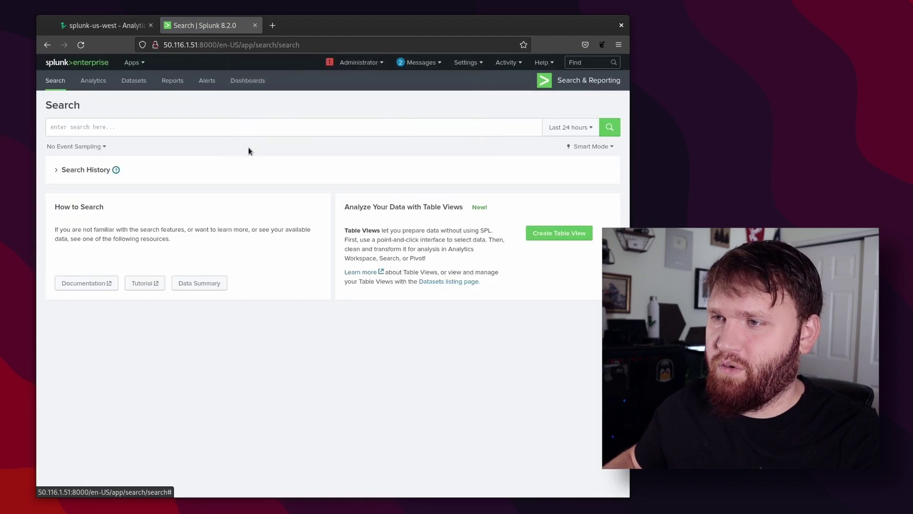
pyautogui.click(206, 287)
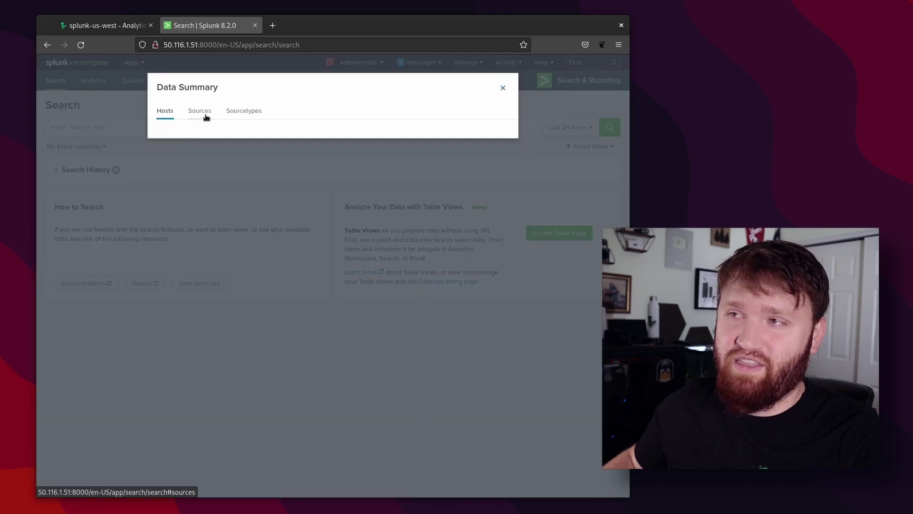
pyautogui.click(202, 117)
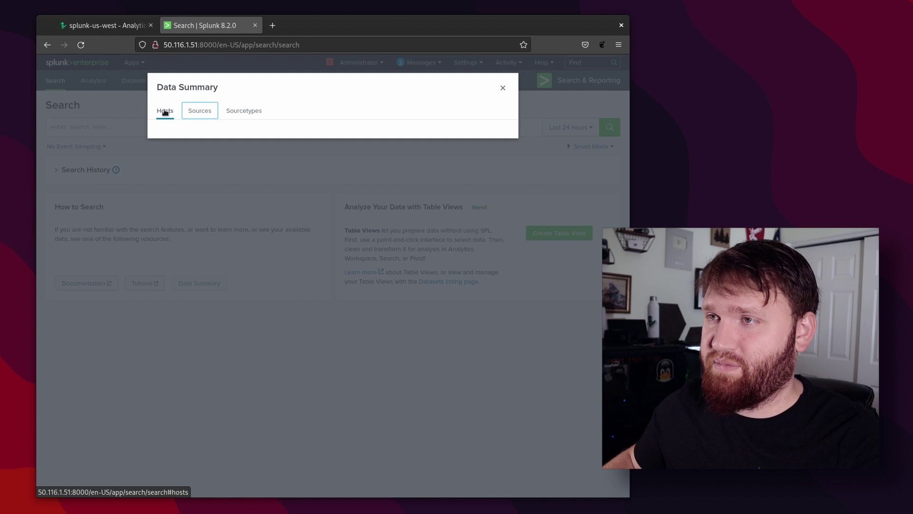
pyautogui.click(504, 88)
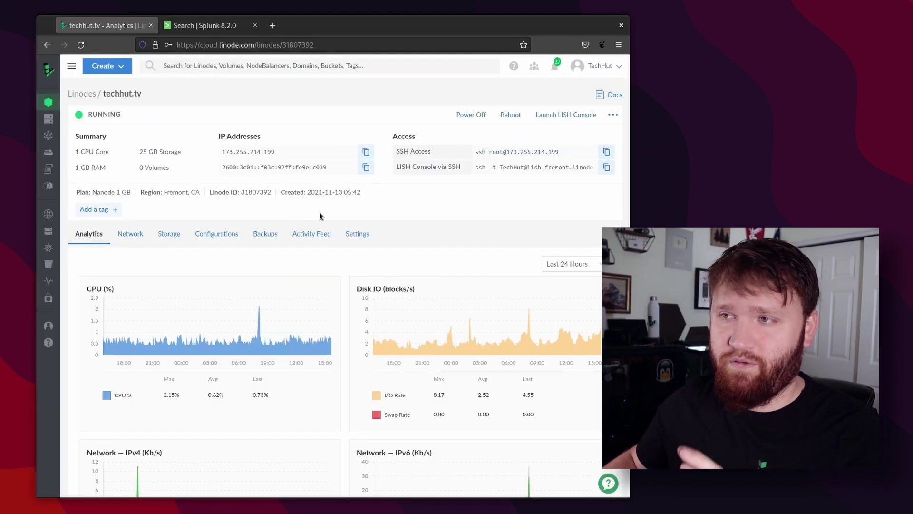
# Copy the techhut.tv Linode's IP address and return to the terminal.
pyautogui.click(366, 167)
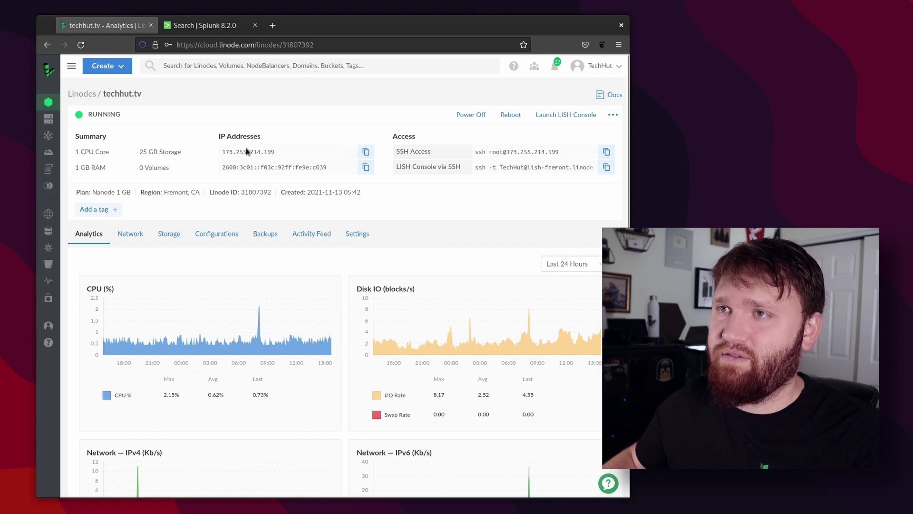
pyautogui.hotkey('alt', 'Tab')
# Open a new larger-text terminal tab and SSH into 173.255.214.199, accepting its host key.
pyautogui.click(69, 109)
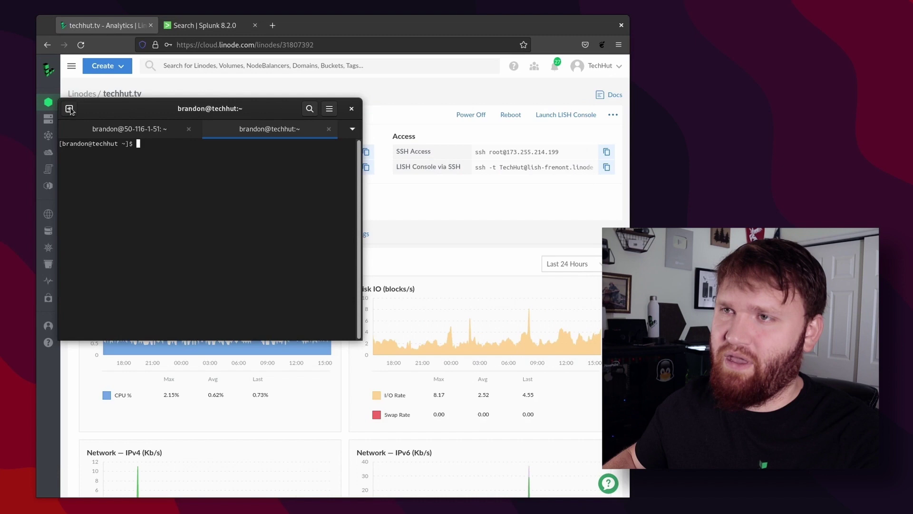
pyautogui.hotkey('ctrl', '+')
pyautogui.hotkey('ctrl', '+')
pyautogui.hotkey('ctrl', '+')
pyautogui.hotkey('ctrl', '+')
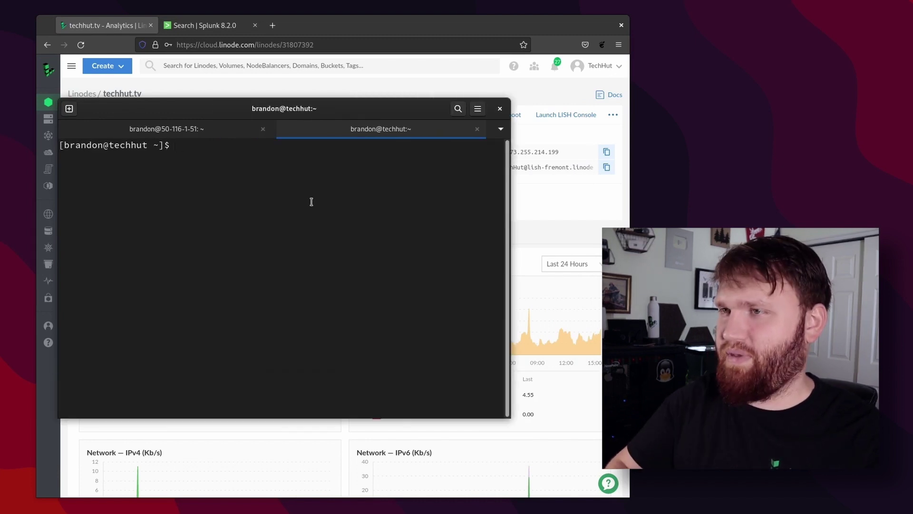
pyautogui.write('s')
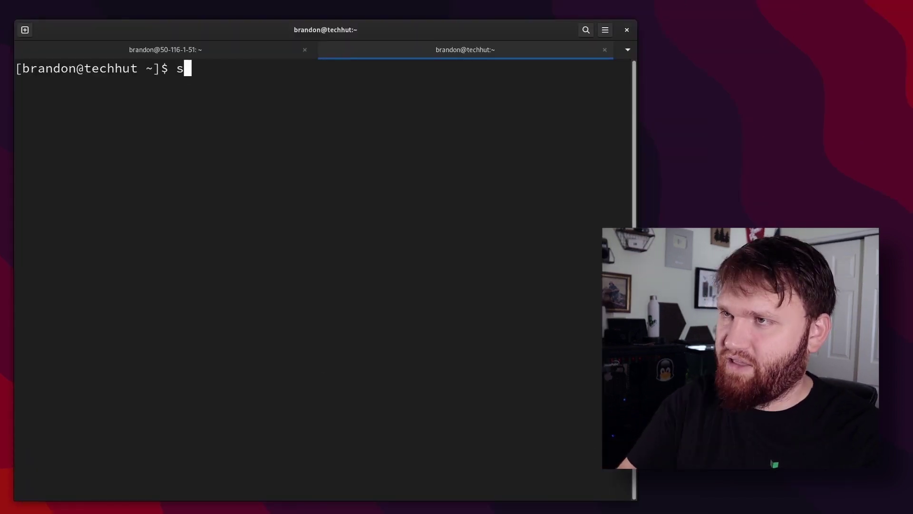
pyautogui.write('sh brando')
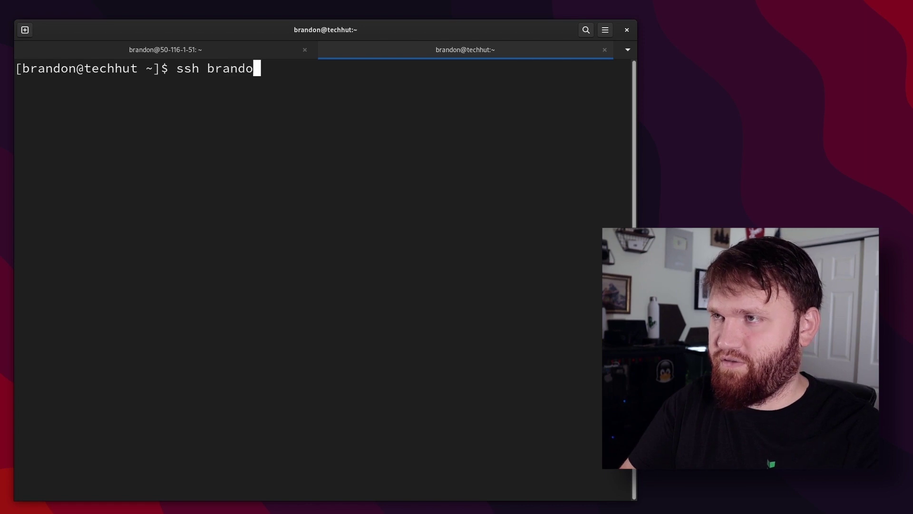
pyautogui.write('n')
pyautogui.write('@173.255.214.199')
pyautogui.press('Return')
pyautogui.write('yes')
pyautogui.press('Return')
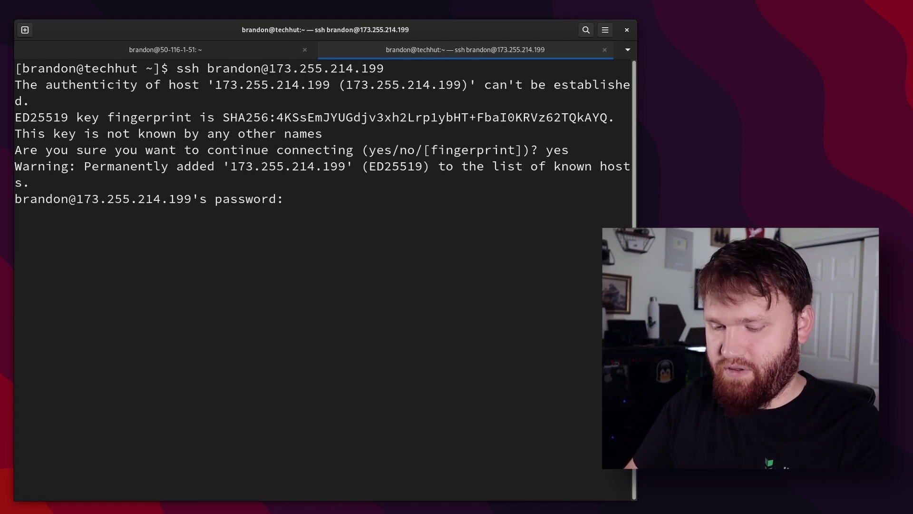
pyautogui.press('Return')
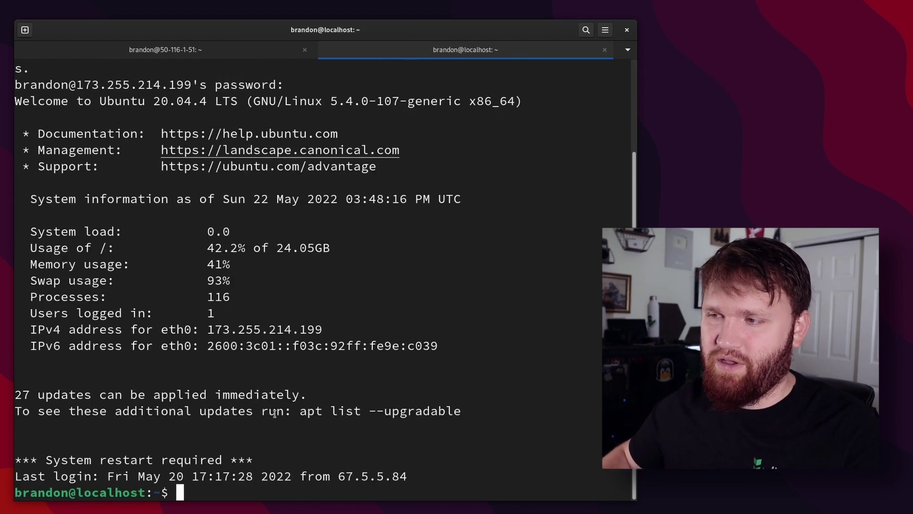
# Run sudo apt update && sudo apt upgrade -y to apply the 27 pending updates.
pyautogui.moveTo(311, 397); pyautogui.dragTo(15, 394)
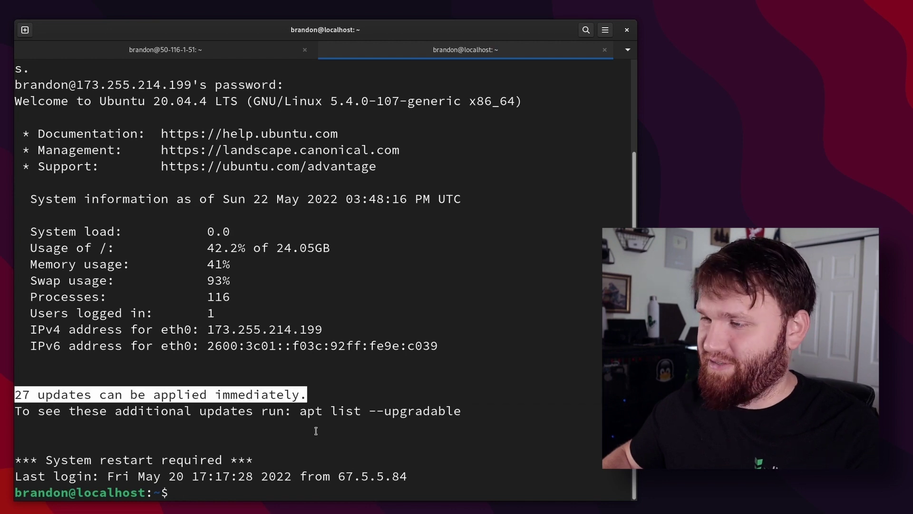
pyautogui.write('sudo apt update && sudo apt upgrade -y')
pyautogui.press('Return')
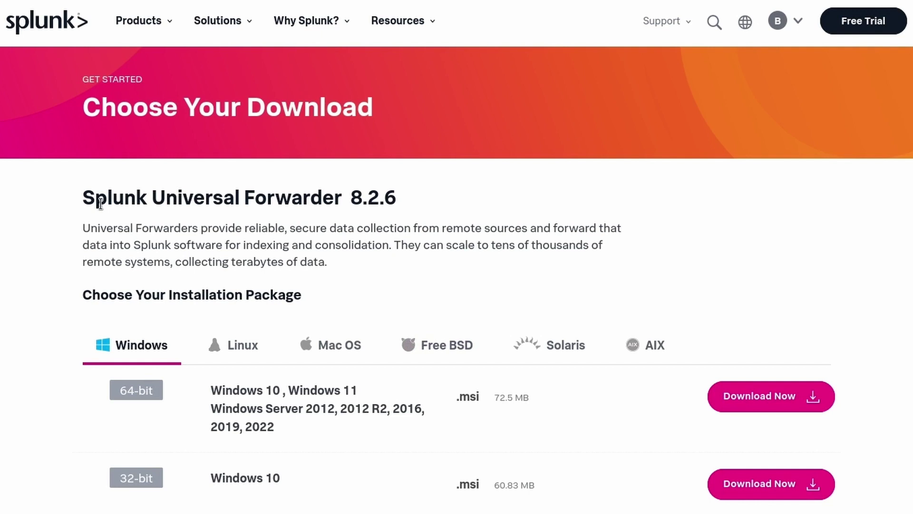
# Start the 64-bit Linux .deb download of Universal Forwarder 8.2.6.
pyautogui.moveTo(77, 199); pyautogui.dragTo(443, 198)
pyautogui.click(321, 217)
pyautogui.click(240, 345)
pyautogui.scroll(-4, 292, 327)
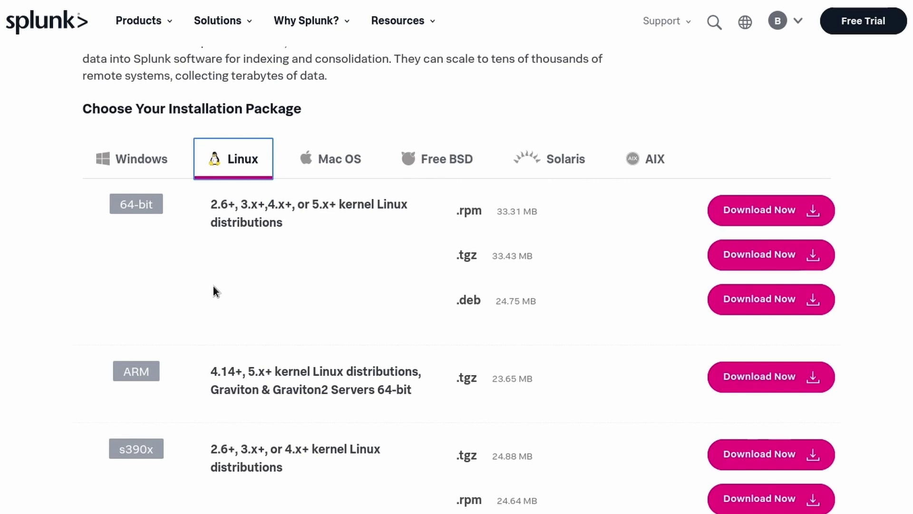
pyautogui.click(767, 310)
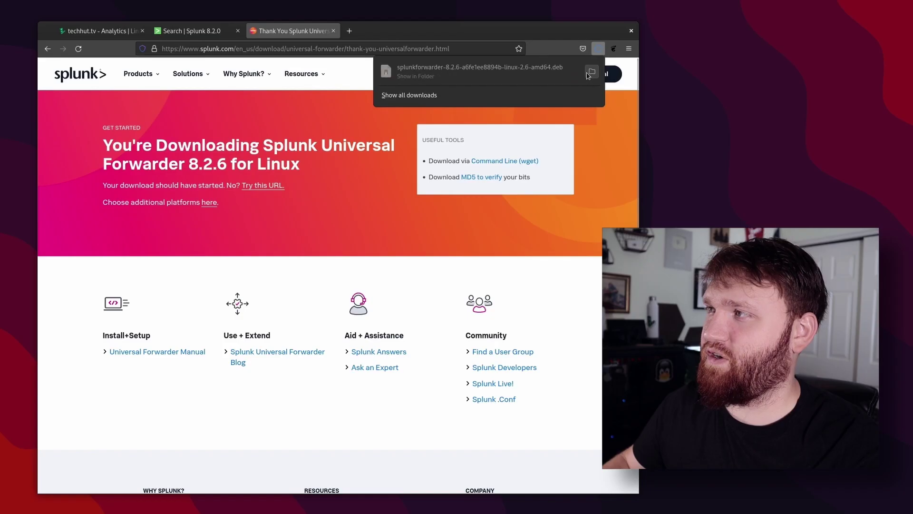
# Copy the forwarder's wget download command and go back to the terminal.
pyautogui.click(598, 48)
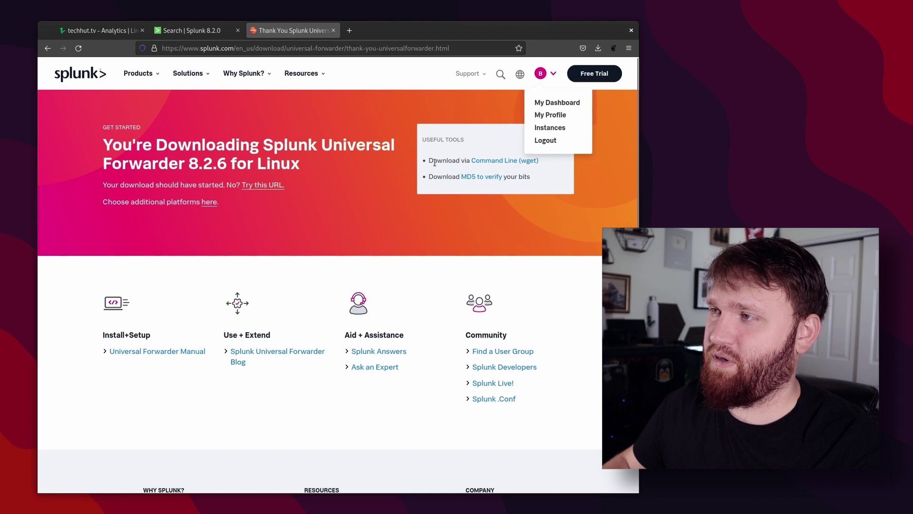
pyautogui.click(486, 162)
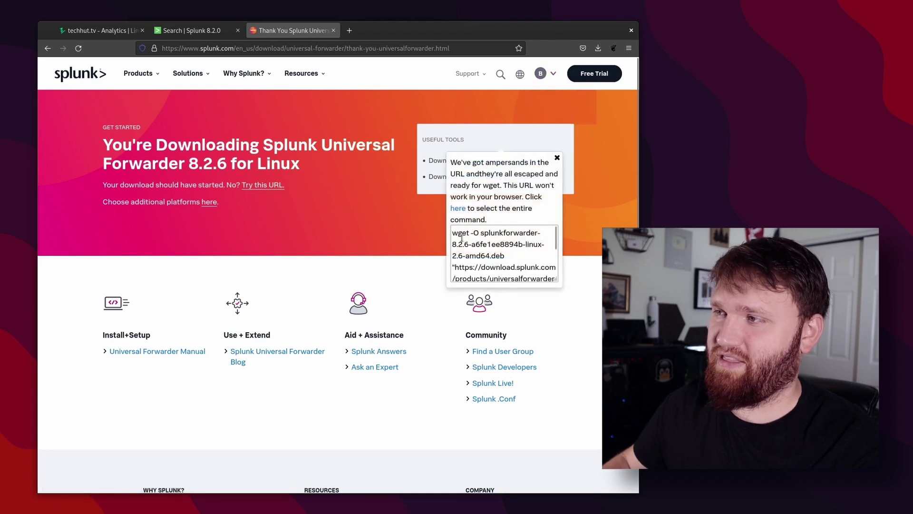
pyautogui.click(458, 208)
pyautogui.hotkey('ctrl', 'c')
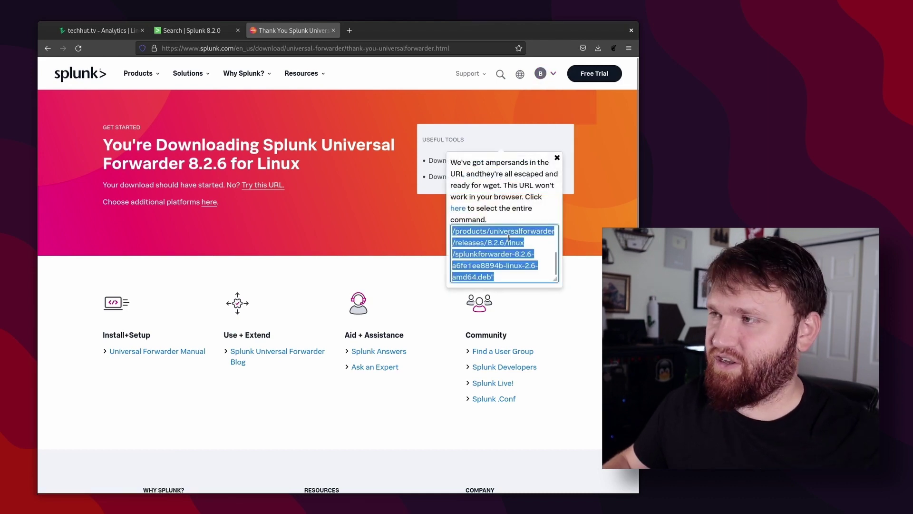
pyautogui.hotkey('alt', 'Tab')
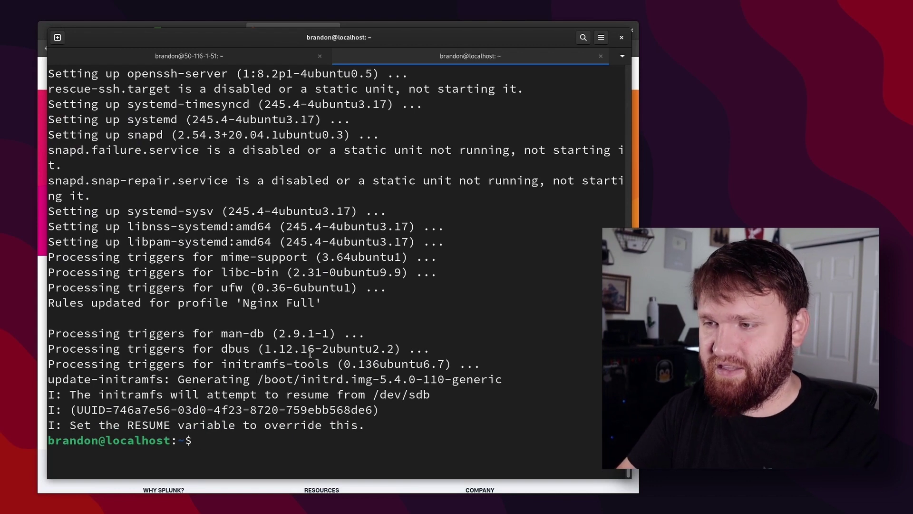
# Download the forwarder .deb onto the server with the pasted wget command and list the files.
pyautogui.hotkey('ctrl', 'shift', 'v')
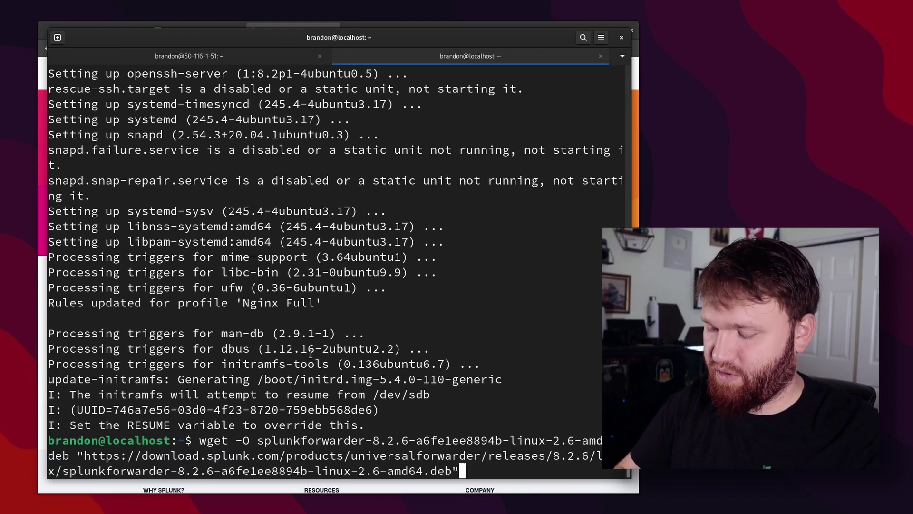
pyautogui.press('Return')
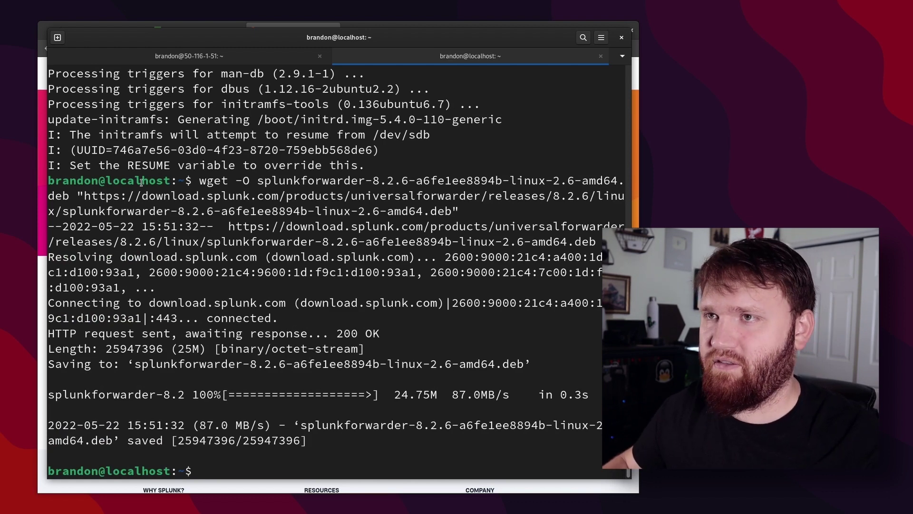
pyautogui.write('ls')
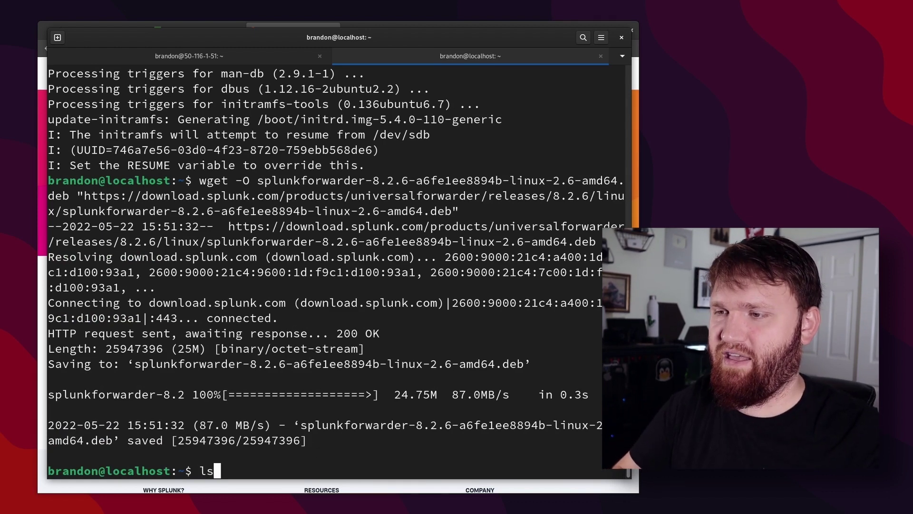
pyautogui.press('Return')
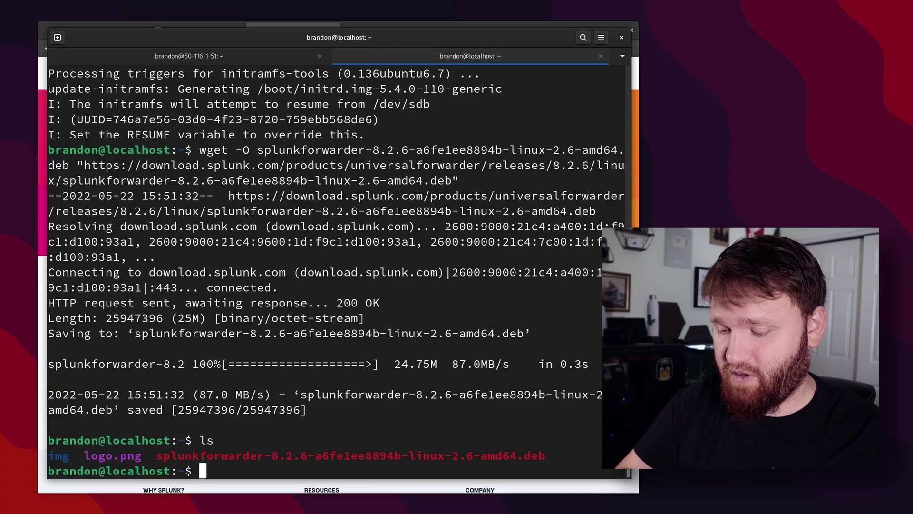
# Install the splunkforwarder-8.2.6 .deb with sudo apt install.
pyautogui.write('sudo apt i')
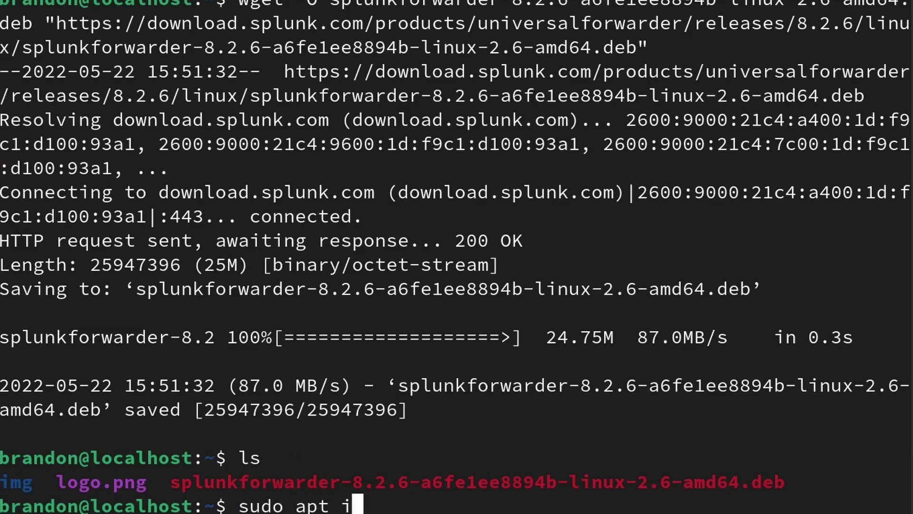
pyautogui.write('nstall ')
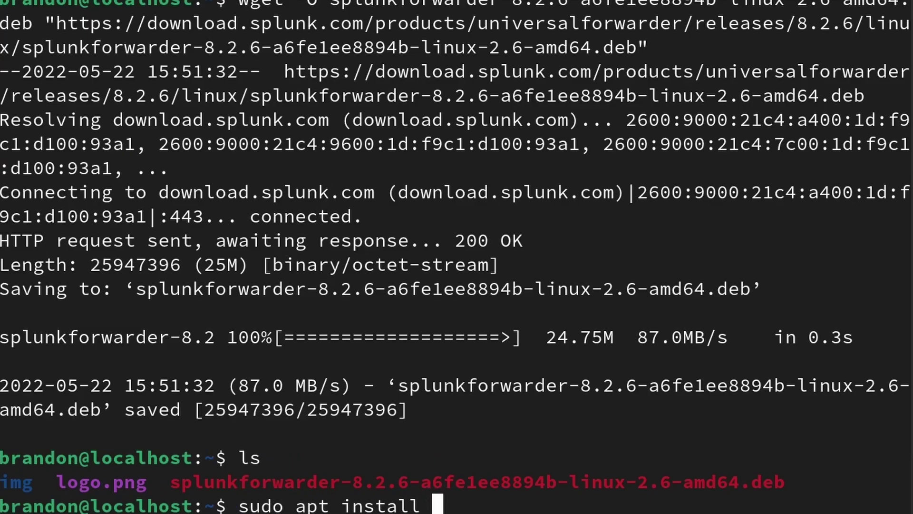
pyautogui.write('./sp')
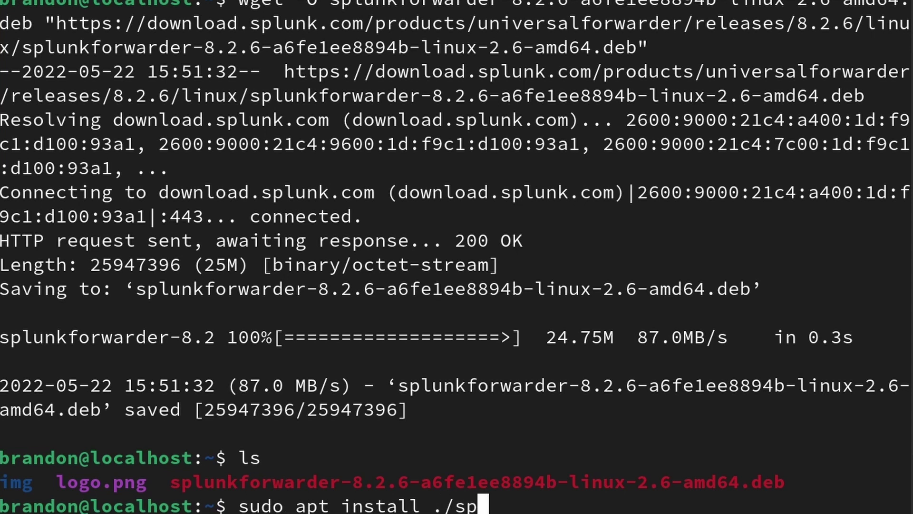
pyautogui.write('l')
pyautogui.press('Tab')
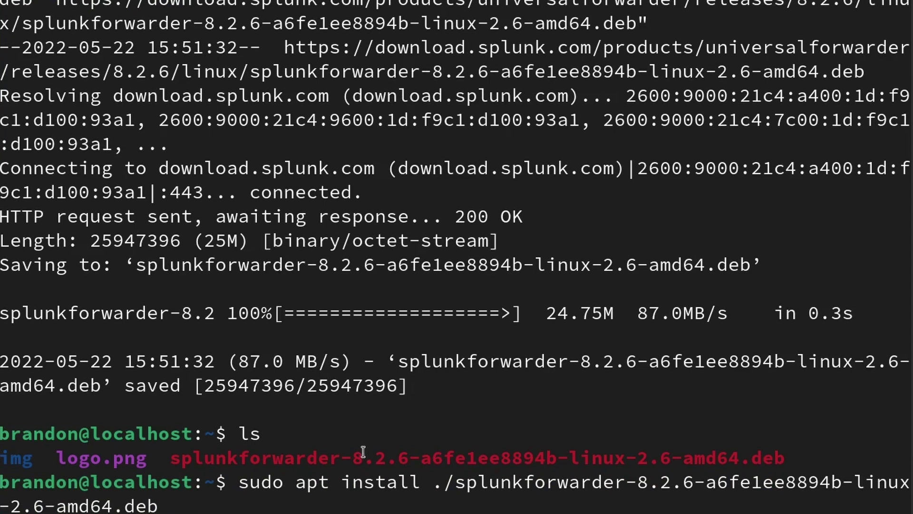
pyautogui.press('Return')
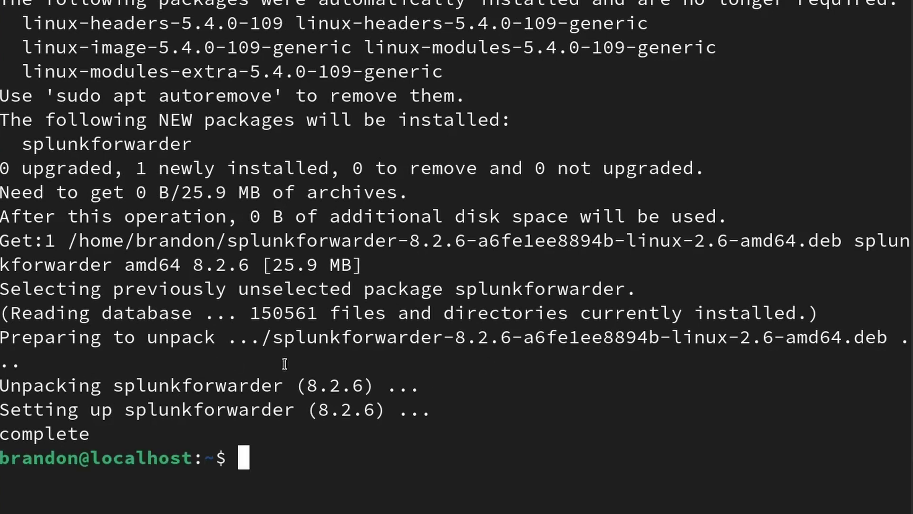
# Move into /opt/splunkforwarder/bin and list its files.
pyautogui.write('cd /opt/splunkforwarder/bin/')
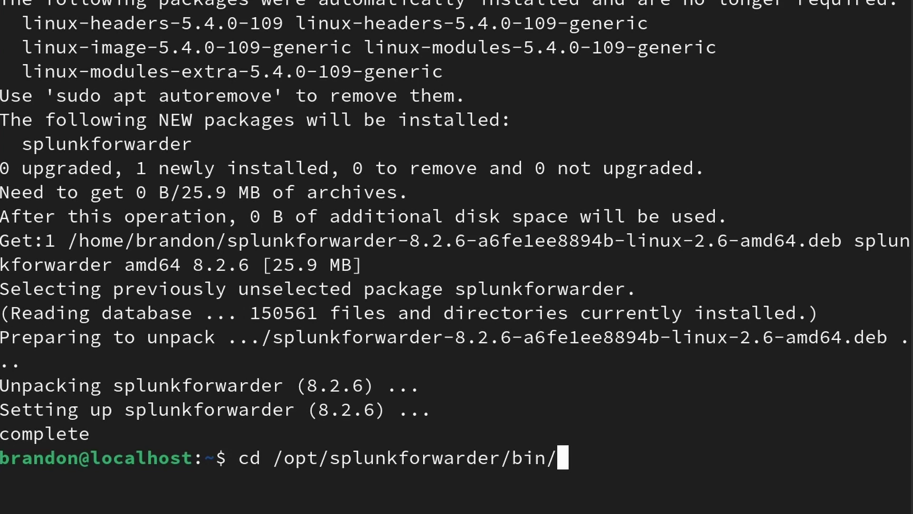
pyautogui.press('Return')
pyautogui.write('ls')
pyautogui.press('Return')
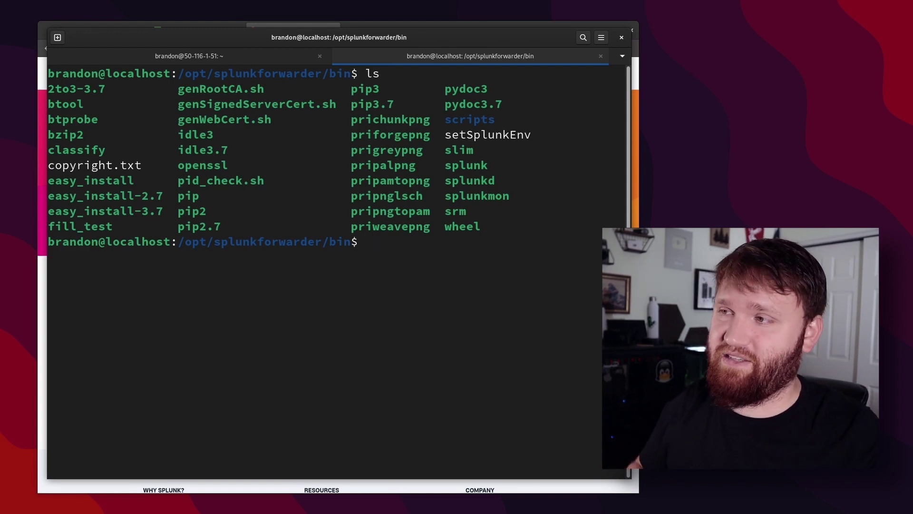
# Run sudo ./splunk start with the license flag and page through the license to the agreement prompt.
pyautogui.write('sudo ./splunk start -accept-licen')
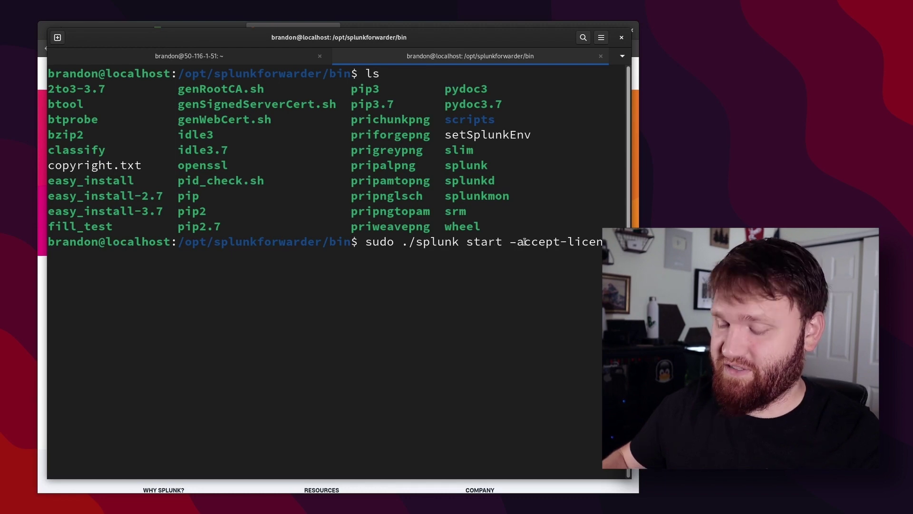
pyautogui.press('Return')
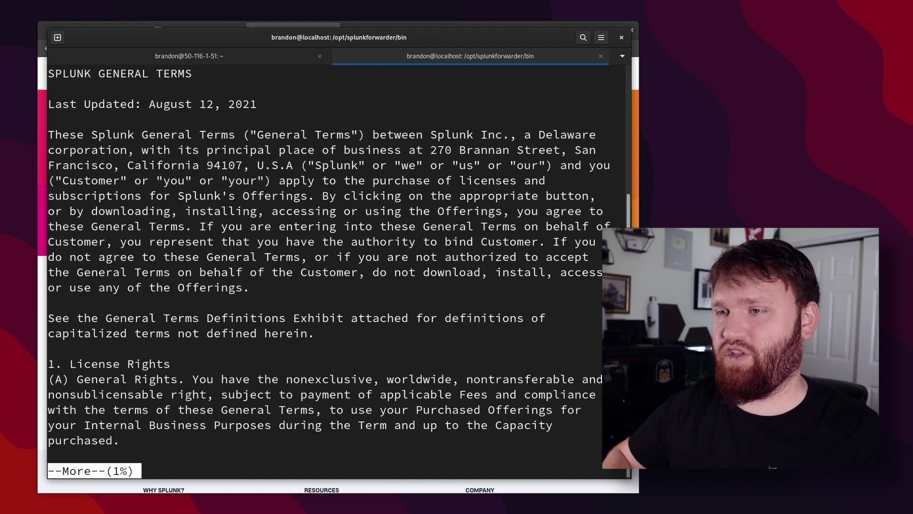
pyautogui.press('Return')
pyautogui.press('Return')
pyautogui.press('Return')
pyautogui.press('Return')
pyautogui.press('Return')
pyautogui.press('Return')
pyautogui.press('Return')
pyautogui.press('Return')
pyautogui.press('Return')
pyautogui.press('Return')
pyautogui.press('Return')
pyautogui.press('Return')
pyautogui.press('Return')
pyautogui.press('Return')
pyautogui.press('Return')
pyautogui.press('Return')
pyautogui.press('Return')
pyautogui.press('Return')
pyautogui.press('Return')
pyautogui.press('Return')
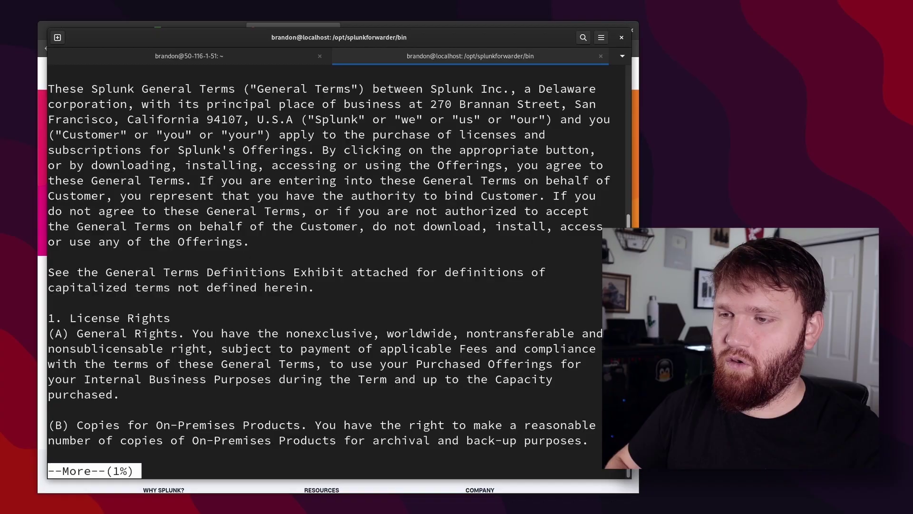
pyautogui.press('Return')
pyautogui.press('Return')
pyautogui.press('Return')
pyautogui.press('Return')
pyautogui.press('Return')
pyautogui.press('Return')
pyautogui.press('Return')
pyautogui.press('Return')
pyautogui.press('Return')
pyautogui.press('Return')
pyautogui.press('Return')
pyautogui.press('Return')
pyautogui.press('Return')
pyautogui.press('Return')
pyautogui.press('Return')
pyautogui.press('Return')
pyautogui.press('Return')
pyautogui.press('Return')
pyautogui.press('Return')
pyautogui.press('Return')
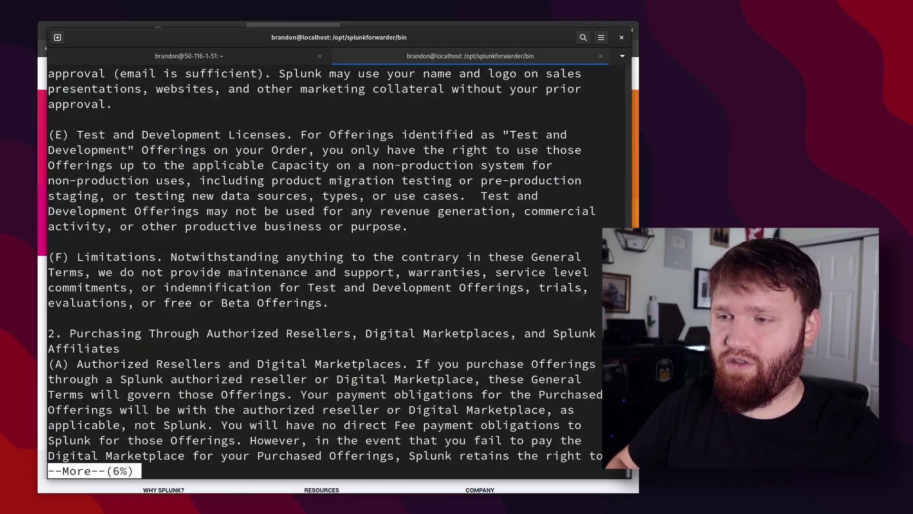
pyautogui.press('space')
pyautogui.press('space')
pyautogui.press('space')
pyautogui.press('space')
pyautogui.press('Return')
pyautogui.press('Return')
pyautogui.press('Return')
pyautogui.press('Return')
pyautogui.press('Return')
pyautogui.press('Return')
pyautogui.press('Return')
pyautogui.press('Return')
pyautogui.press('Return')
pyautogui.press('Return')
pyautogui.press('Return')
pyautogui.press('Return')
pyautogui.press('Return')
pyautogui.press('Return')
pyautogui.press('Return')
pyautogui.press('Return')
pyautogui.press('Return')
pyautogui.press('Return')
pyautogui.press('Return')
pyautogui.press('Return')
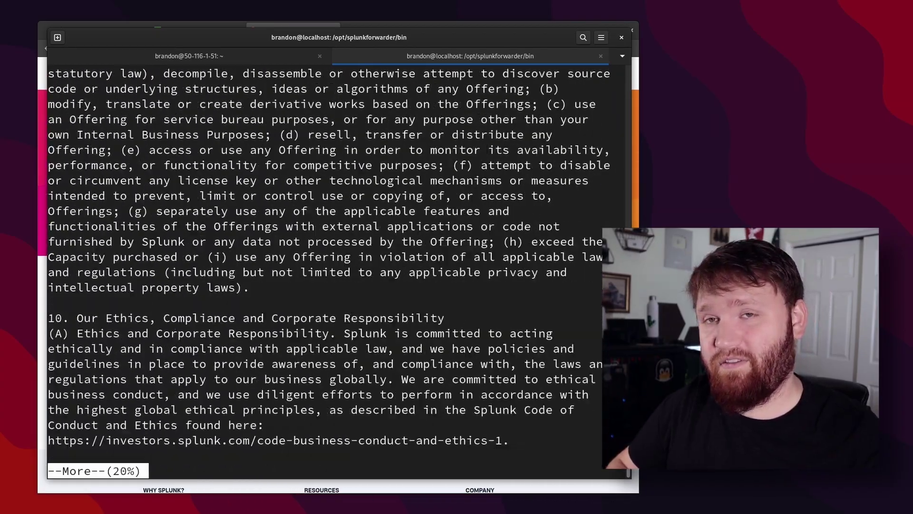
pyautogui.press('Return')
pyautogui.press('Return')
pyautogui.press('Return')
pyautogui.press('Return')
pyautogui.press('Return')
pyautogui.press('Return')
pyautogui.press('Return')
pyautogui.press('Return')
pyautogui.press('Return')
pyautogui.press('Return')
pyautogui.press('Return')
pyautogui.press('Return')
pyautogui.press('Return')
pyautogui.press('Return')
pyautogui.press('Return')
pyautogui.press('Return')
pyautogui.press('Return')
pyautogui.press('Return')
pyautogui.press('Return')
pyautogui.press('Return')
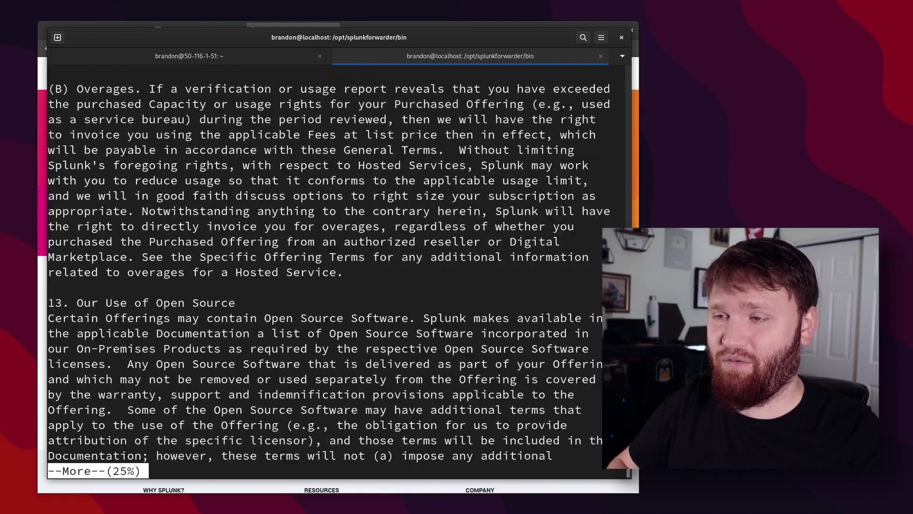
pyautogui.press('Return')
pyautogui.press('Return')
pyautogui.press('Return')
pyautogui.press('Return')
pyautogui.press('Return')
pyautogui.press('Return')
pyautogui.press('Return')
pyautogui.press('Return')
pyautogui.press('Return')
pyautogui.press('Return')
pyautogui.press('Return')
pyautogui.press('Return')
pyautogui.press('Return')
pyautogui.press('Return')
pyautogui.press('Return')
pyautogui.press('Return')
pyautogui.press('Return')
pyautogui.press('Return')
pyautogui.press('Return')
pyautogui.press('Return')
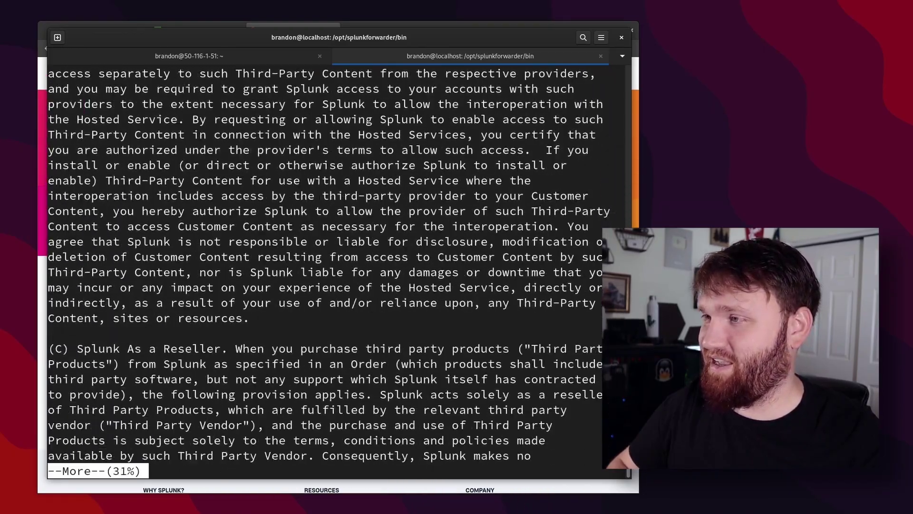
pyautogui.press('Return')
pyautogui.press('Return')
pyautogui.press('Return')
pyautogui.press('Return')
pyautogui.press('Return')
pyautogui.press('Return')
pyautogui.press('Return')
pyautogui.press('Return')
pyautogui.press('Return')
pyautogui.press('Return')
pyautogui.press('Return')
pyautogui.press('Return')
pyautogui.press('Return')
pyautogui.press('Return')
pyautogui.press('Return')
pyautogui.press('Return')
pyautogui.press('Return')
pyautogui.press('Return')
pyautogui.press('Return')
pyautogui.press('Return')
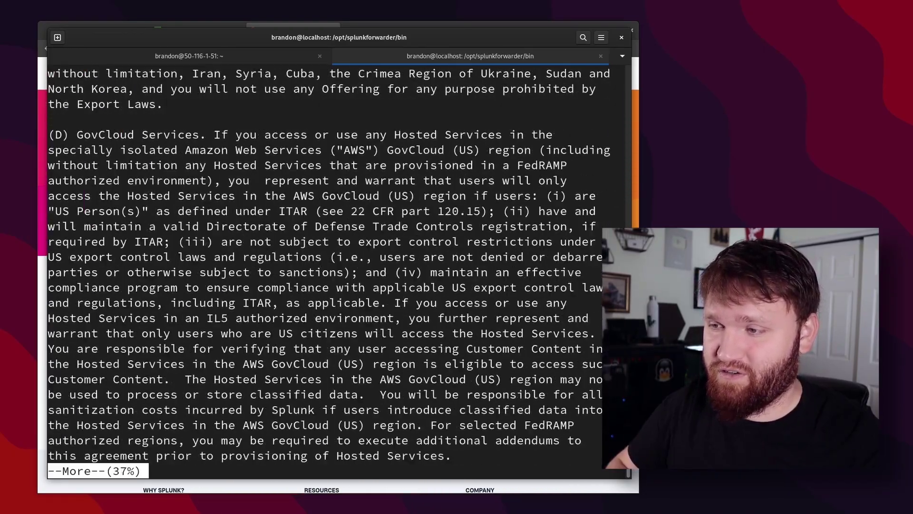
pyautogui.press('space')
pyautogui.press('space')
pyautogui.press('space')
pyautogui.press('space')
pyautogui.press('space')
pyautogui.press('space')
pyautogui.press('space')
pyautogui.press('space')
pyautogui.press('space')
pyautogui.press('space')
pyautogui.press('space')
pyautogui.press('space')
pyautogui.press('space')
pyautogui.press('space')
pyautogui.press('space')
pyautogui.press('space')
pyautogui.press('space')
pyautogui.press('space')
pyautogui.press('space')
pyautogui.press('space')
pyautogui.press('Return')
pyautogui.press('Return')
pyautogui.press('Return')
pyautogui.press('Return')
pyautogui.press('Return')
pyautogui.press('Return')
pyautogui.press('Return')
pyautogui.press('Return')
pyautogui.press('Return')
pyautogui.press('Return')
pyautogui.press('Return')
pyautogui.press('Return')
pyautogui.press('Return')
pyautogui.press('Return')
pyautogui.press('Return')
pyautogui.press('Return')
pyautogui.press('Return')
pyautogui.press('Return')
pyautogui.press('Return')
pyautogui.press('Return')
pyautogui.press('Return')
pyautogui.press('Return')
pyautogui.press('Return')
pyautogui.press('Return')
pyautogui.press('Return')
pyautogui.press('Return')
pyautogui.press('Return')
pyautogui.press('Return')
pyautogui.press('Return')
pyautogui.press('Return')
pyautogui.press('Return')
pyautogui.press('Return')
pyautogui.press('Return')
pyautogui.press('Return')
pyautogui.press('Return')
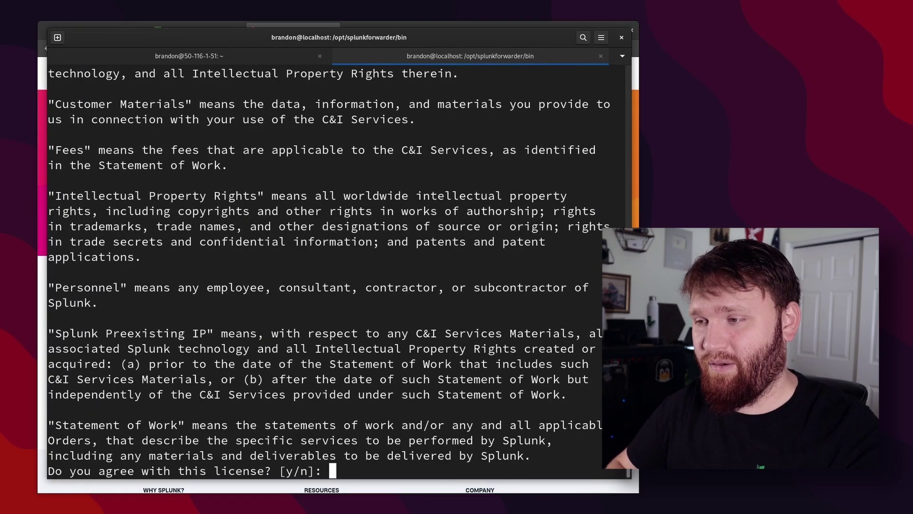
# Accept the license, then set the admin username and password, confirming the password.
pyautogui.press('Return')
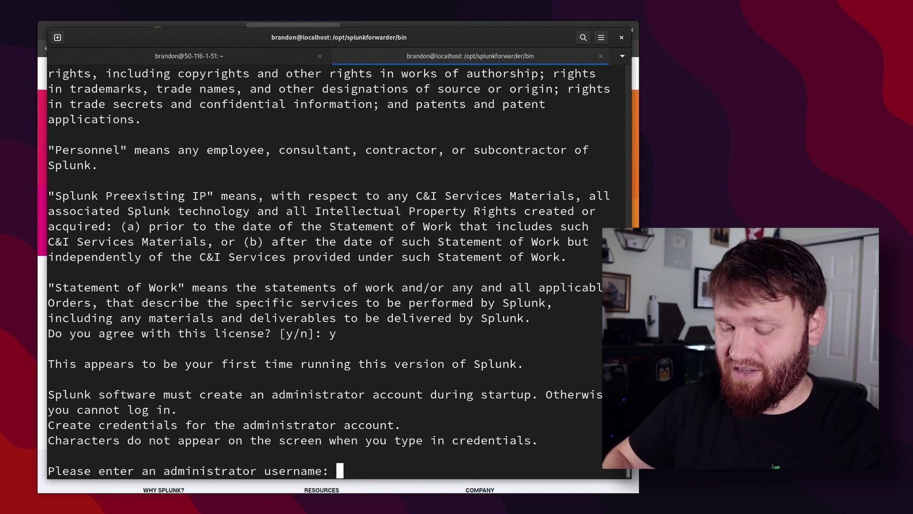
pyautogui.write('rand')
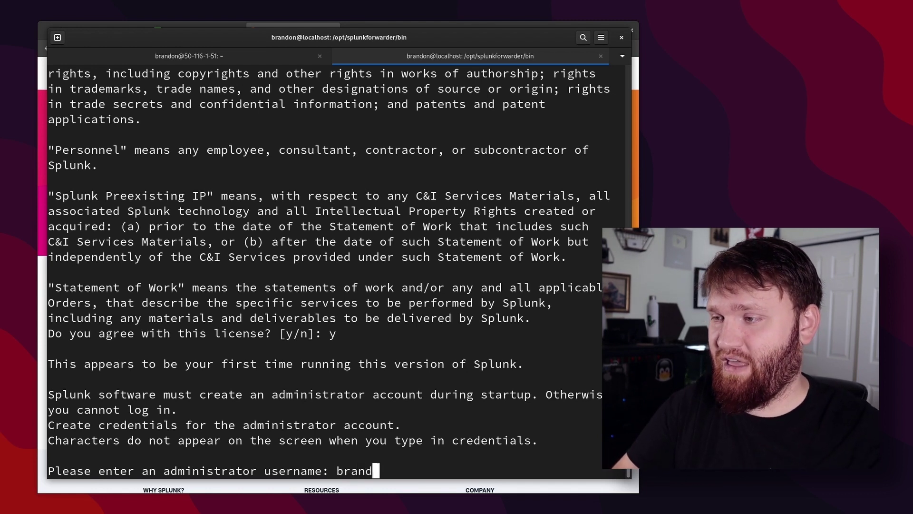
pyautogui.write('on')
pyautogui.press('Return')
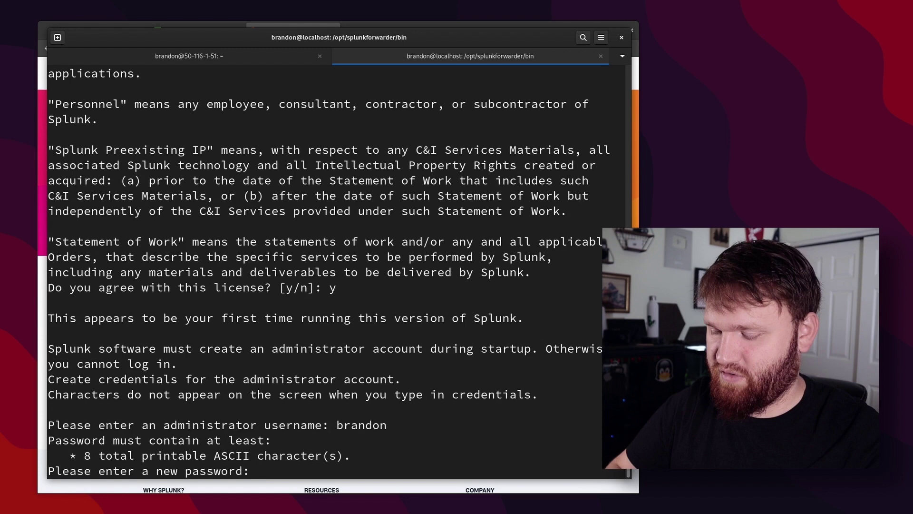
pyautogui.press('Return')
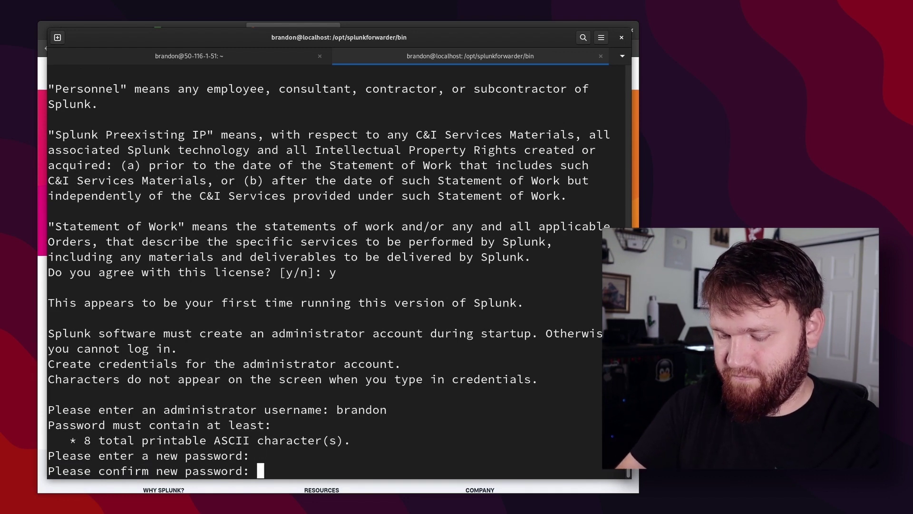
pyautogui.press('Return')
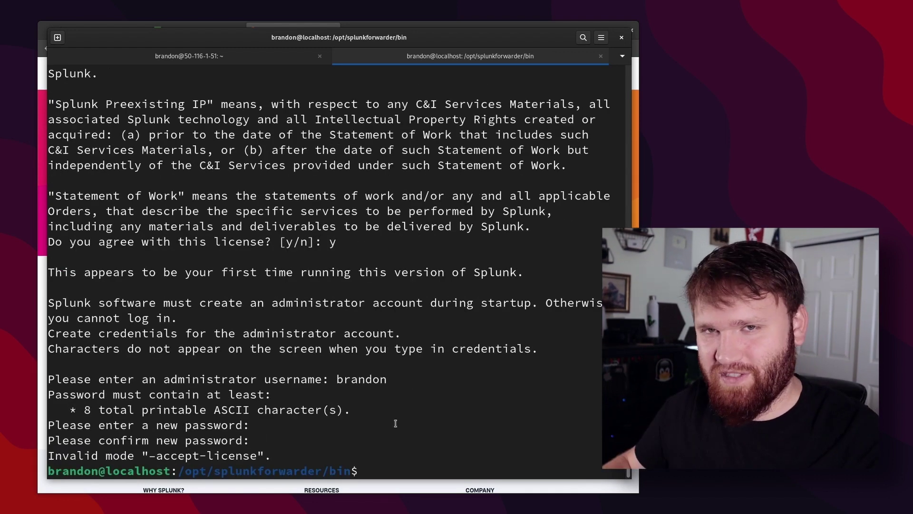
# Enter sudo ./splunk add forward-server at the shell prompt.
pyautogui.moveTo(257, 455); pyautogui.dragTo(146, 455)
pyautogui.click(503, 449)
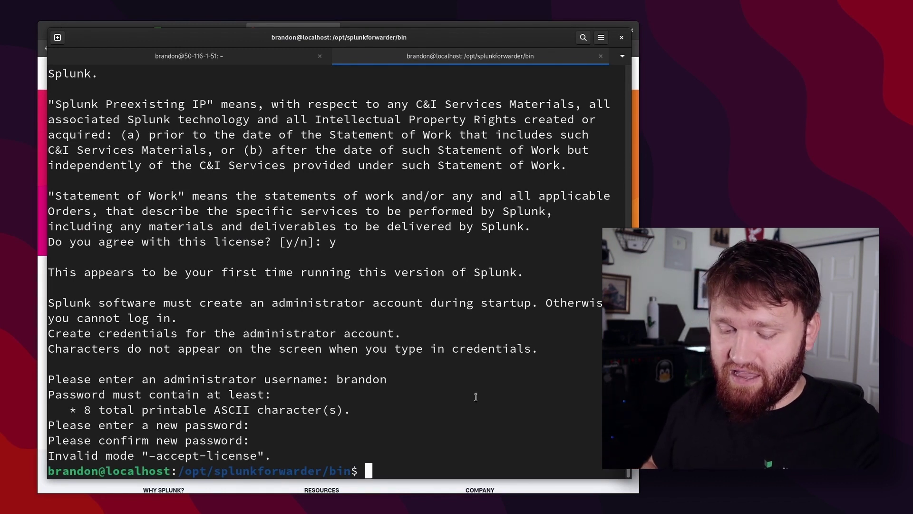
pyautogui.write('sudo ./splunk add forward-server')
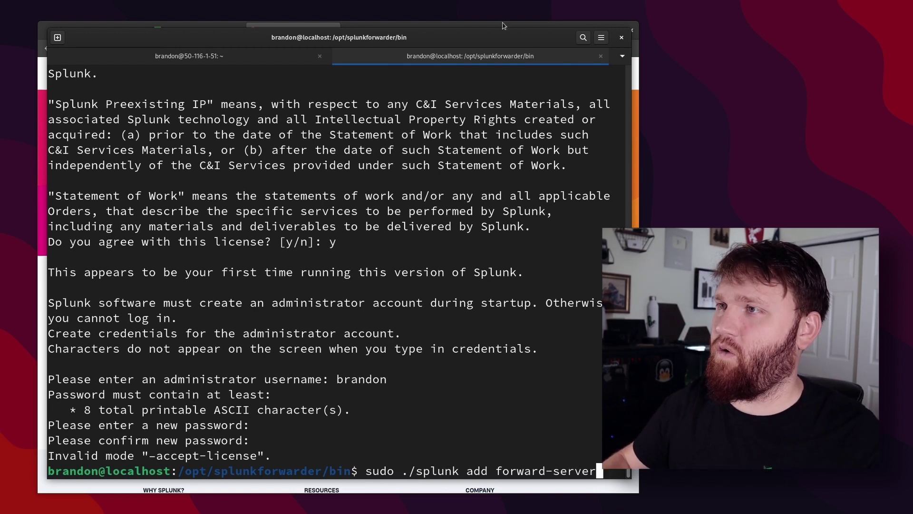
# Copy the splunk-us-west Linode's IPv4 address 50.116.1.51 from its details page.
pyautogui.click(504, 25)
pyautogui.click(110, 30)
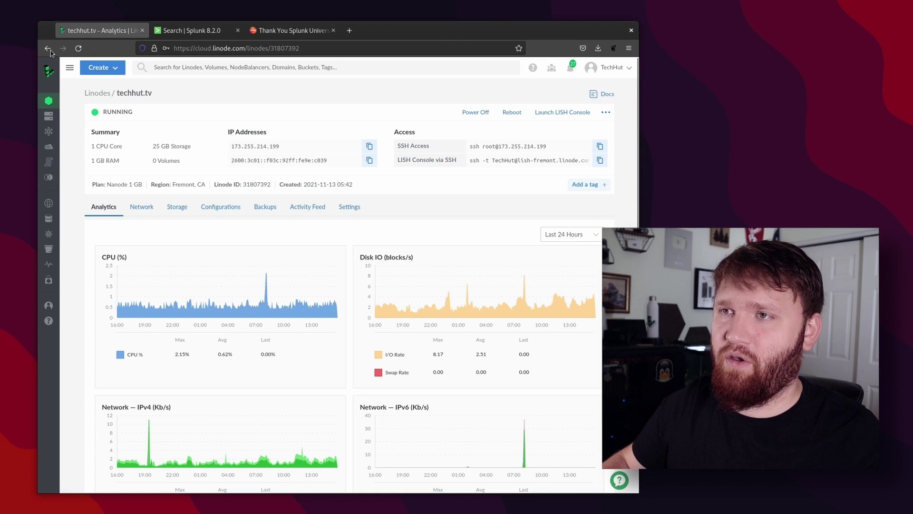
pyautogui.click(101, 92)
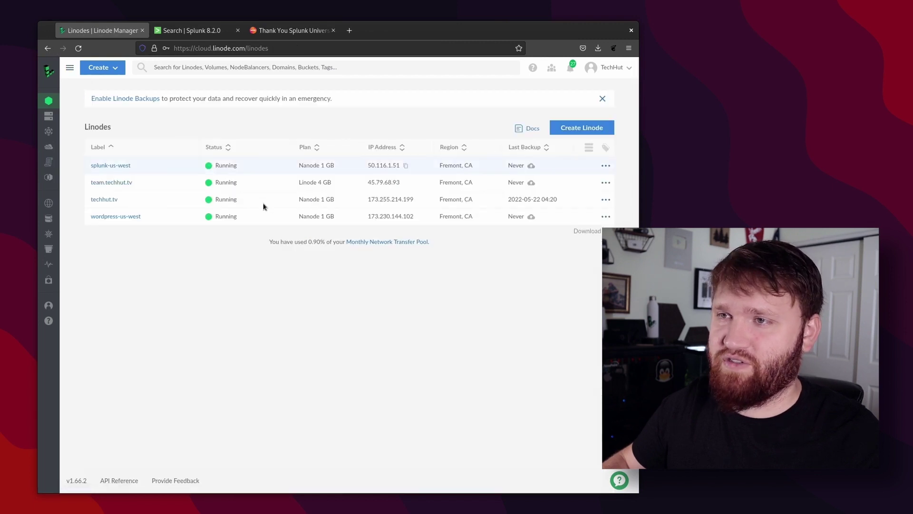
pyautogui.click(109, 166)
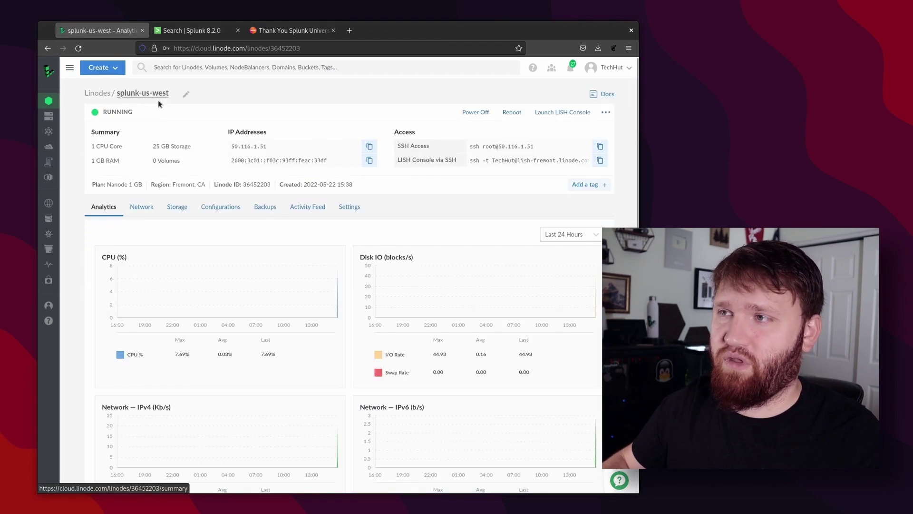
pyautogui.click(370, 146)
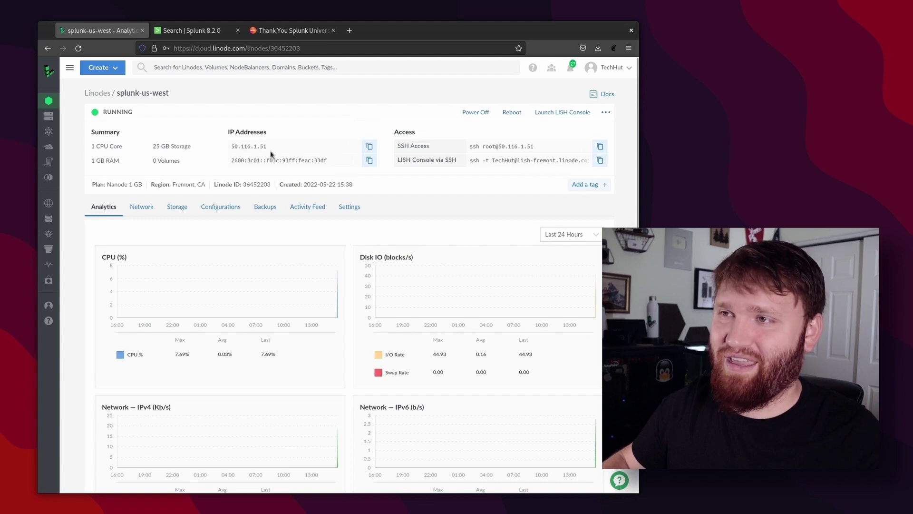
# Forward data to 50.116.1.51:9997, then type sudo ./splunk enable boot-start.
pyautogui.moveTo(1, 1)
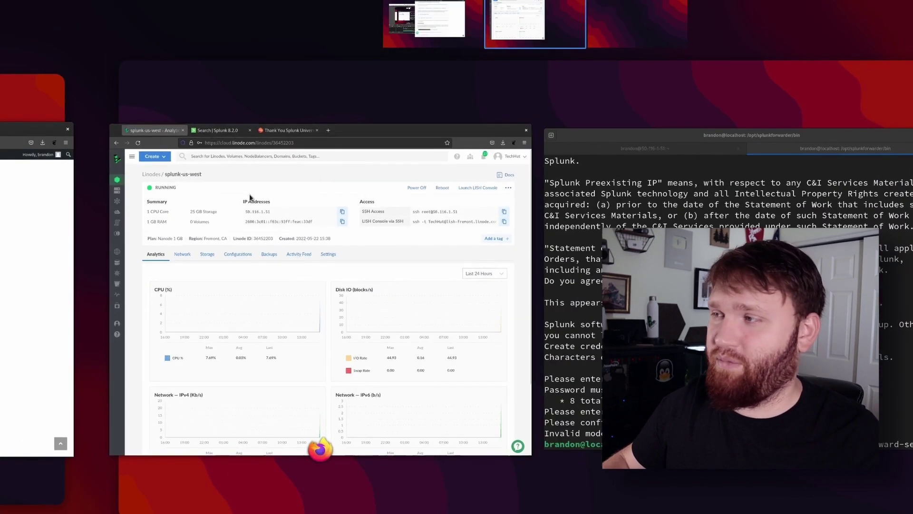
pyautogui.click(557, 428)
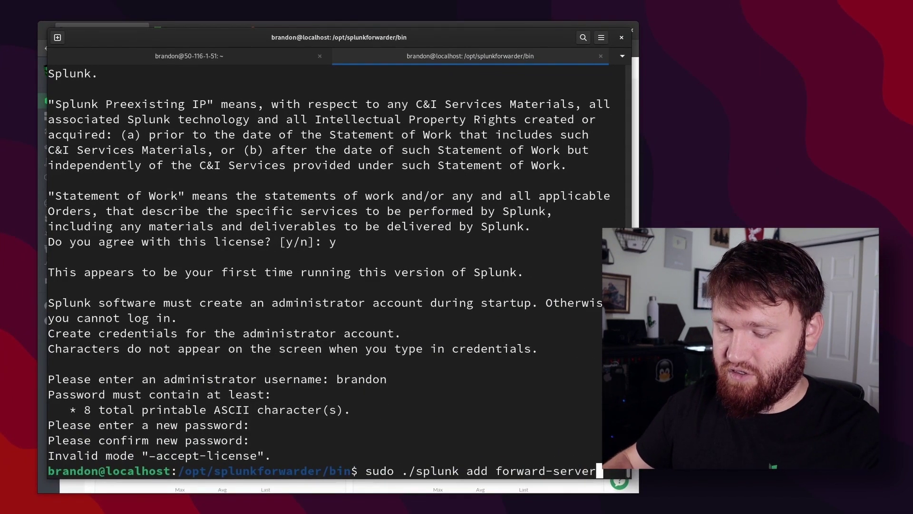
pyautogui.hotkey('ctrl', 'shift', 'v')
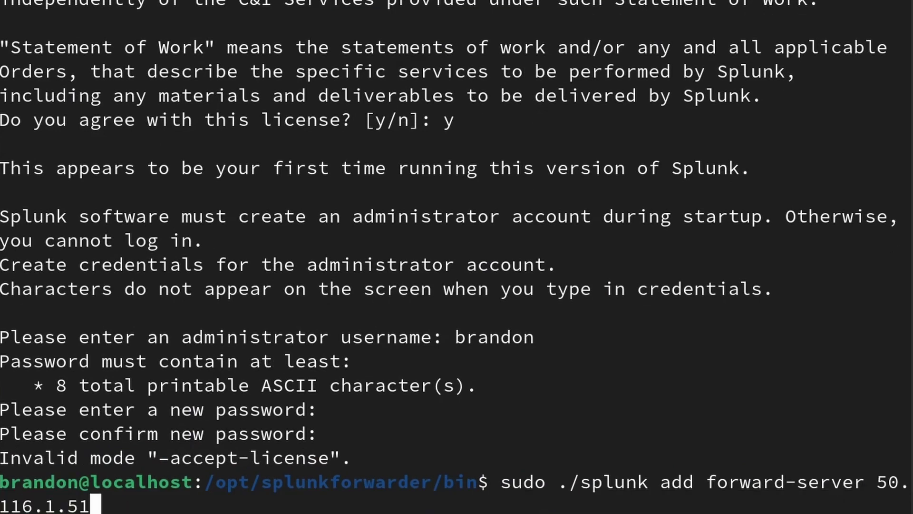
pyautogui.write(':999')
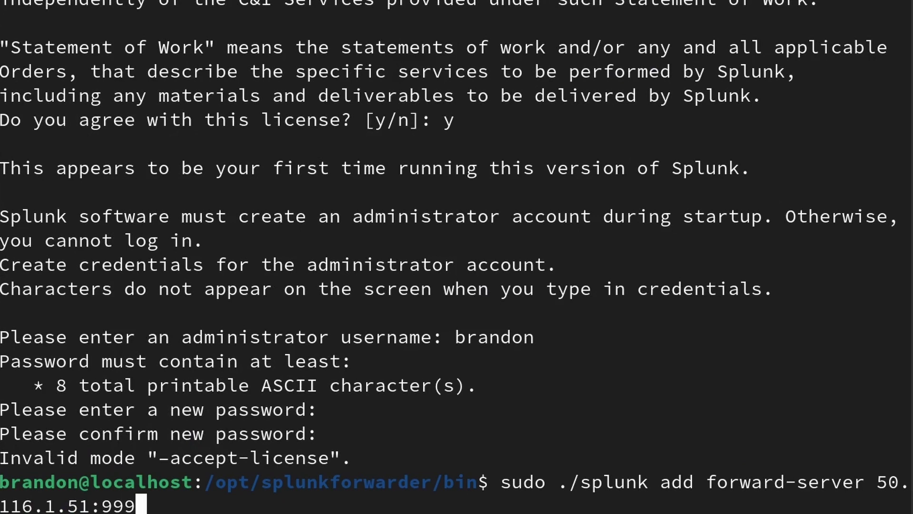
pyautogui.write('7')
pyautogui.press('Return')
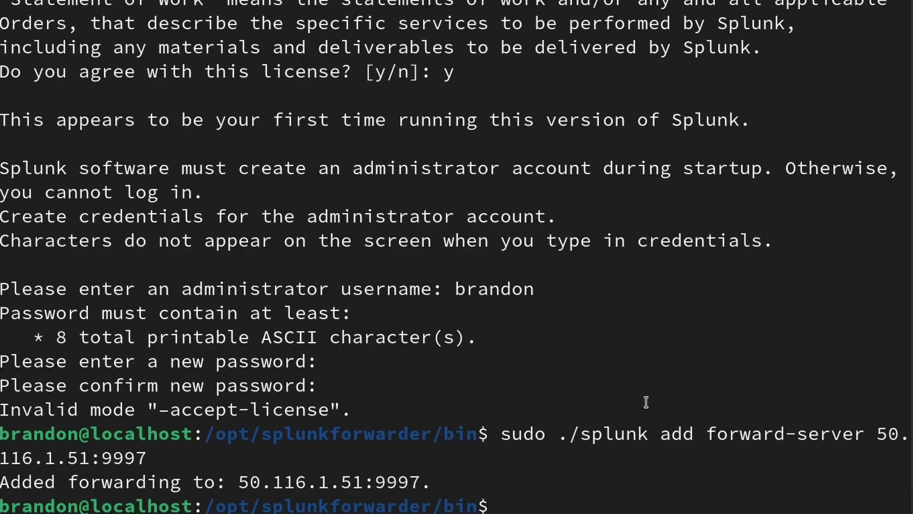
pyautogui.write('sudo ./splunk enable boot-start')
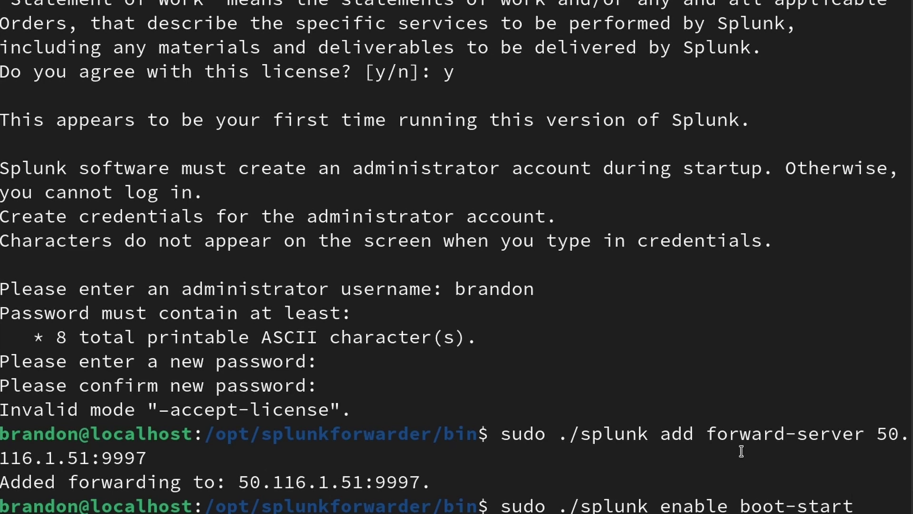
# Run sudo ./splunk enable boot-start to install the /etc/init.d/splunk init script.
pyautogui.press('Return')
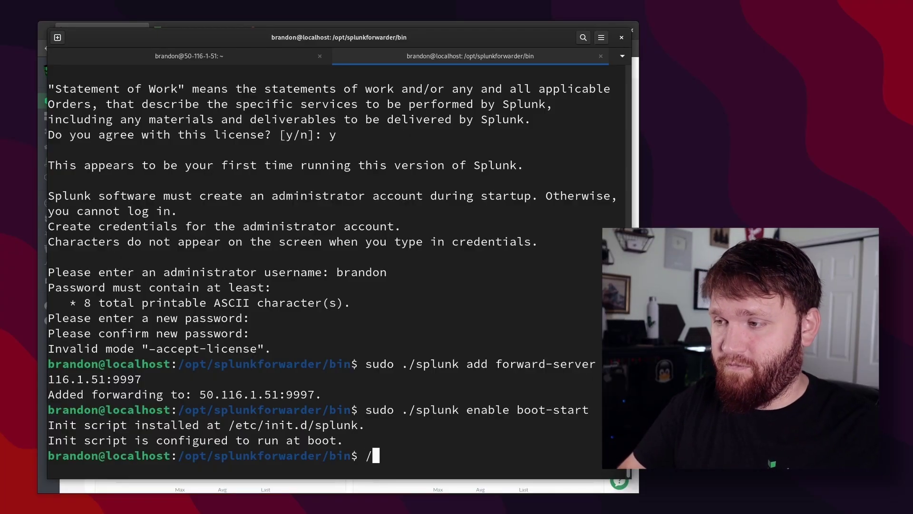
# List the contents of /var and /var/log, showing auth.log and syslog.
pyautogui.press('BackSpace')
pyautogui.write('cd ')
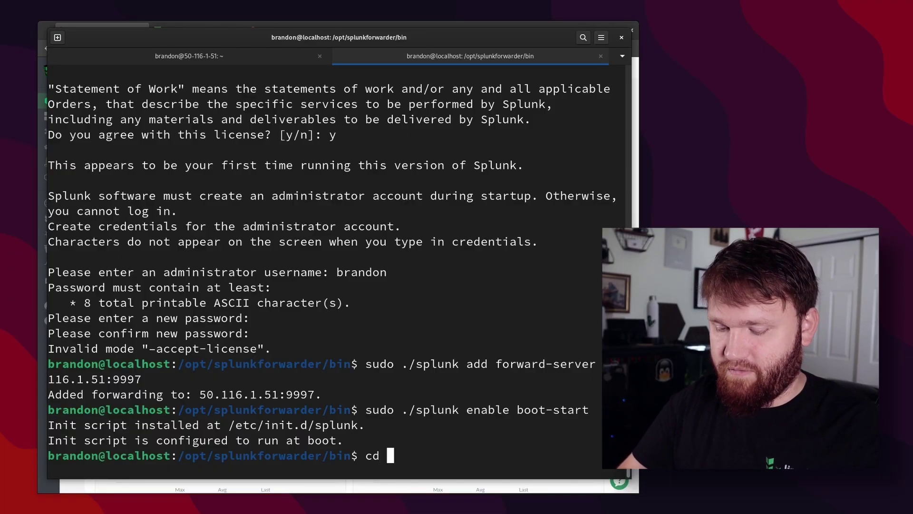
pyautogui.write('/var')
pyautogui.press('Return')
pyautogui.write('l')
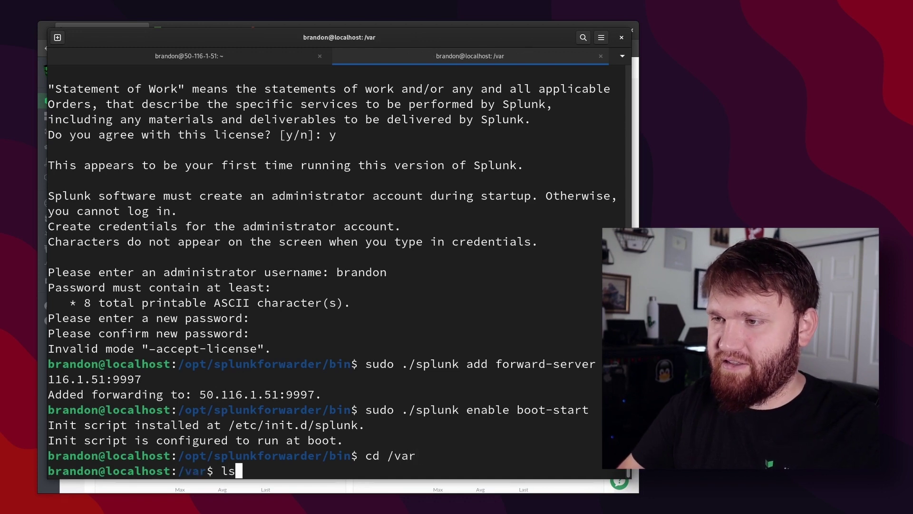
pyautogui.write('s')
pyautogui.press('Return')
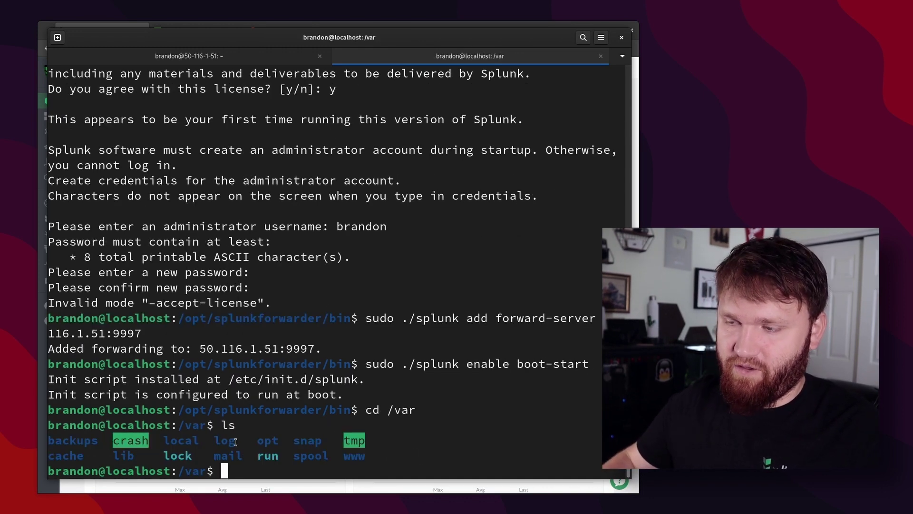
pyautogui.write('cd log')
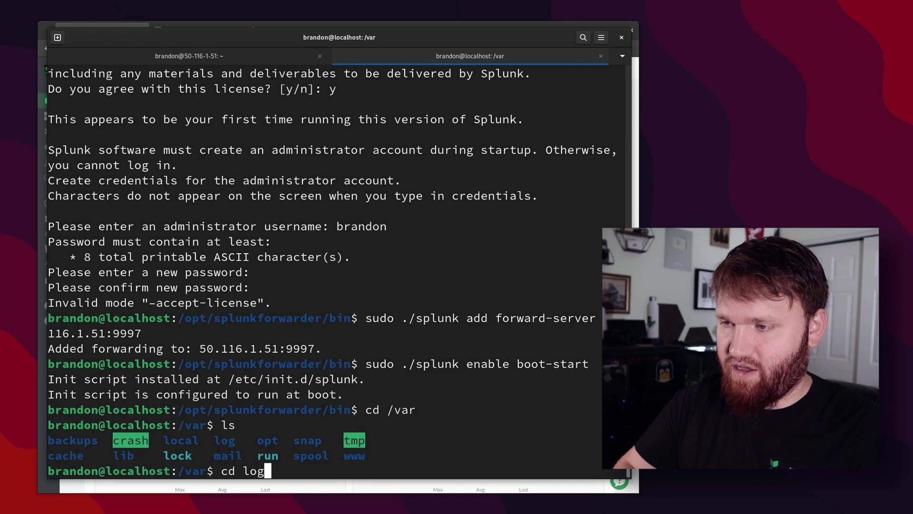
pyautogui.press('Return')
pyautogui.write('ls')
pyautogui.press('Return')
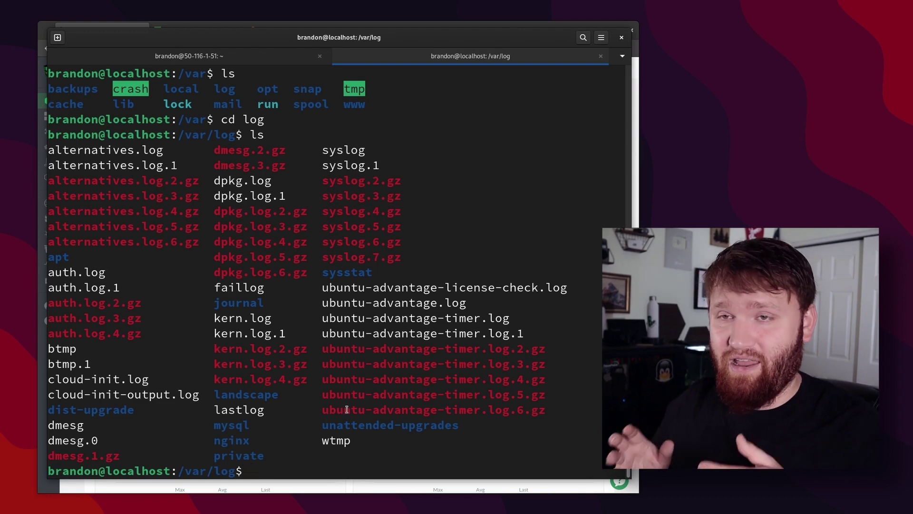
# Return to /opt/splunkforwarder/bin using the recalled cd command.
pyautogui.write('sudo ./splunk start -accept-license')
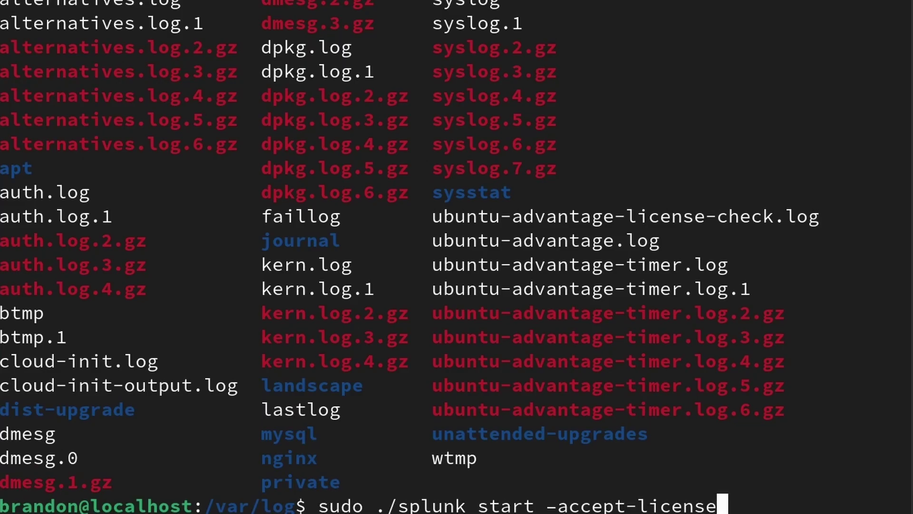
pyautogui.hotkey('ctrl', 'u')
pyautogui.write('ls')
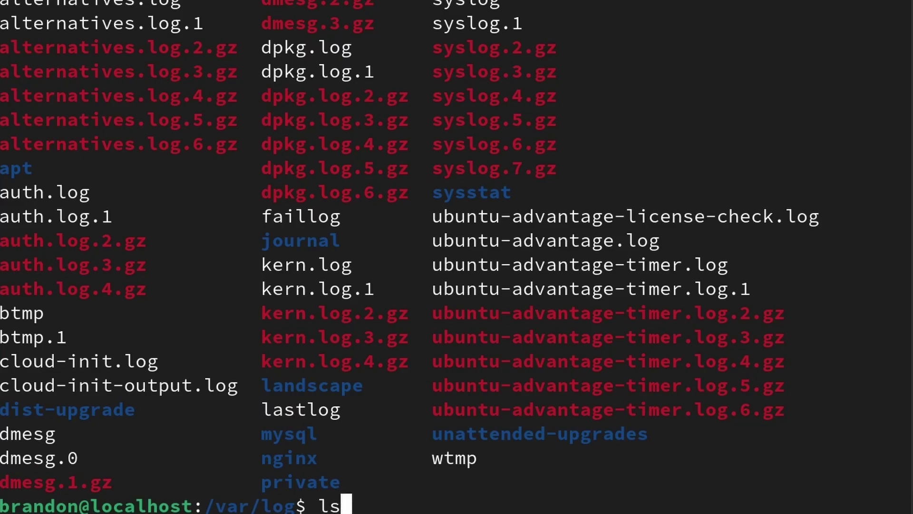
pyautogui.press('Up')
pyautogui.press('Return')
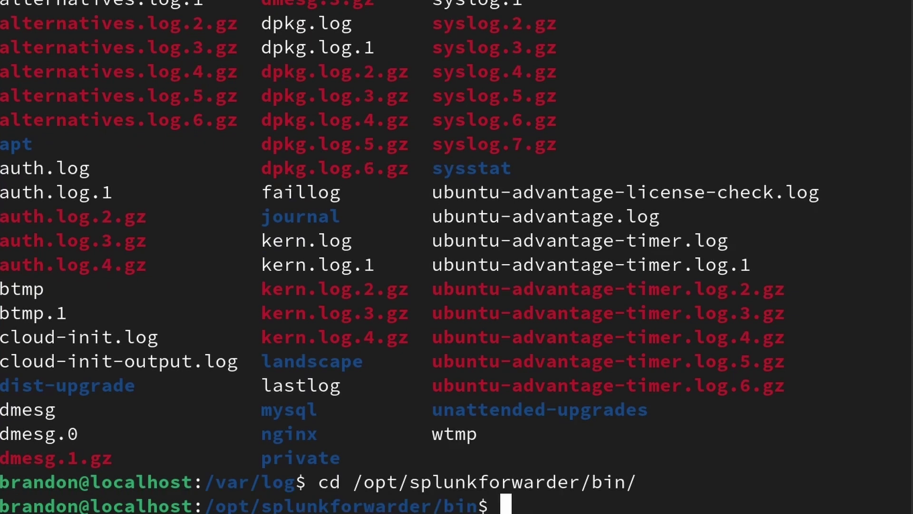
# Run sudo ./splunk add monitor /var/log/auth.log -sourcetype linux_secure.
pyautogui.hotkey('ctrl', 'shift', 'v')
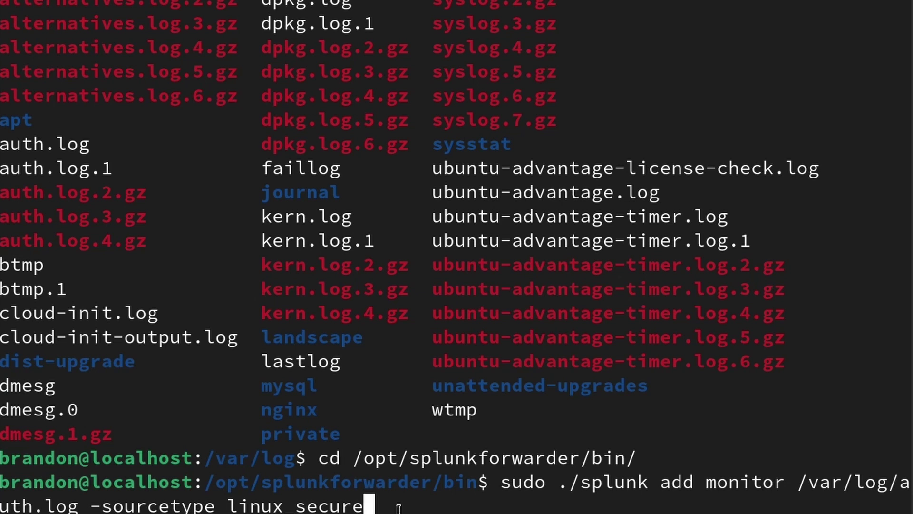
pyautogui.press('Return')
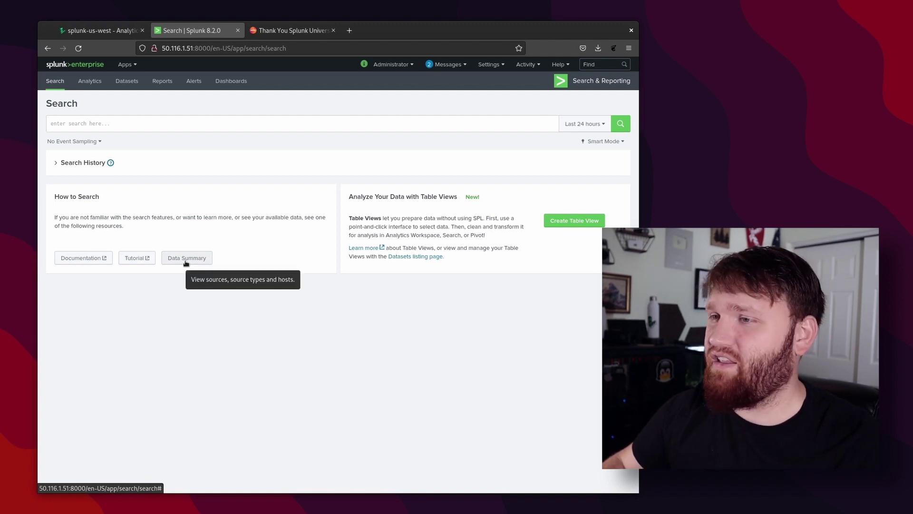
# Open the Data Summary and check its host and 25,107-event count.
pyautogui.click(204, 259)
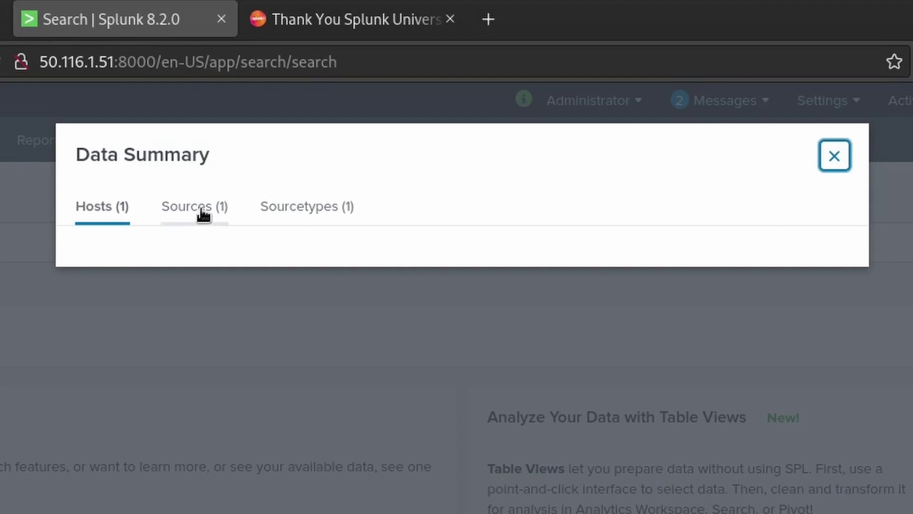
pyautogui.click(203, 215)
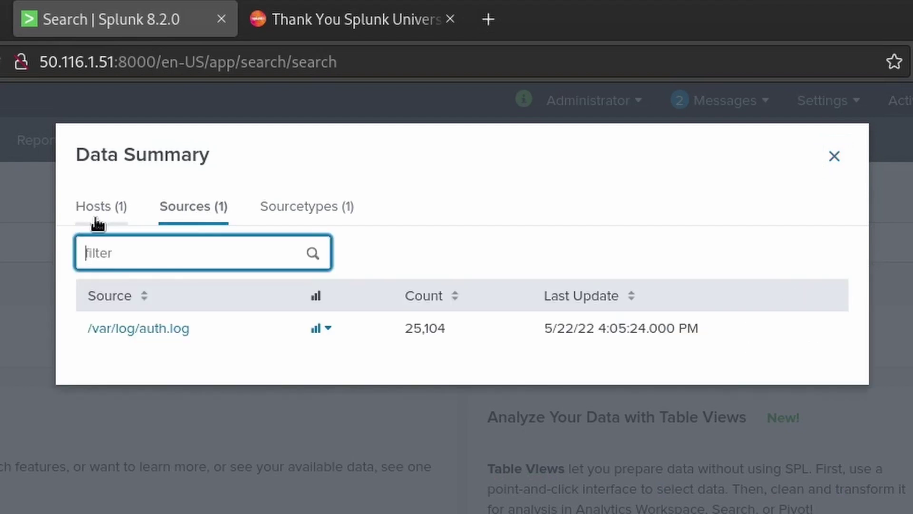
pyautogui.click(99, 208)
pyautogui.moveTo(447, 327); pyautogui.dragTo(400, 328)
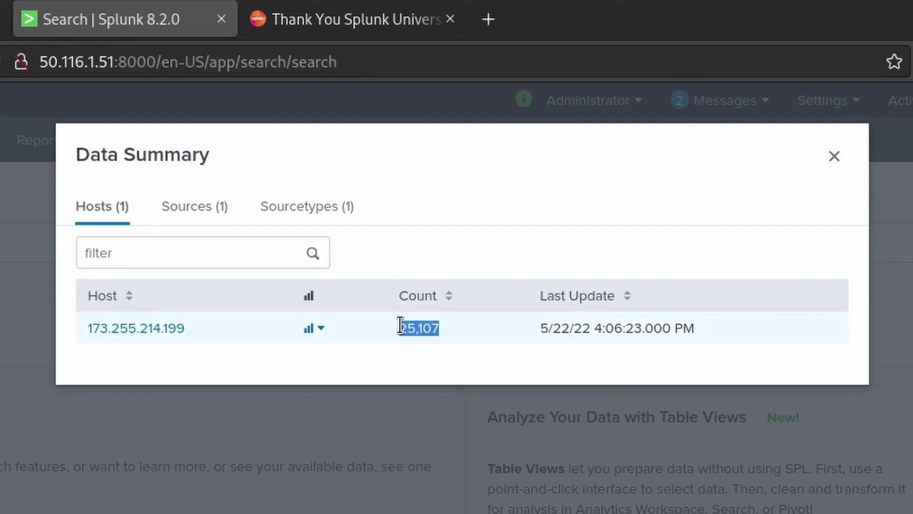
pyautogui.click(457, 331)
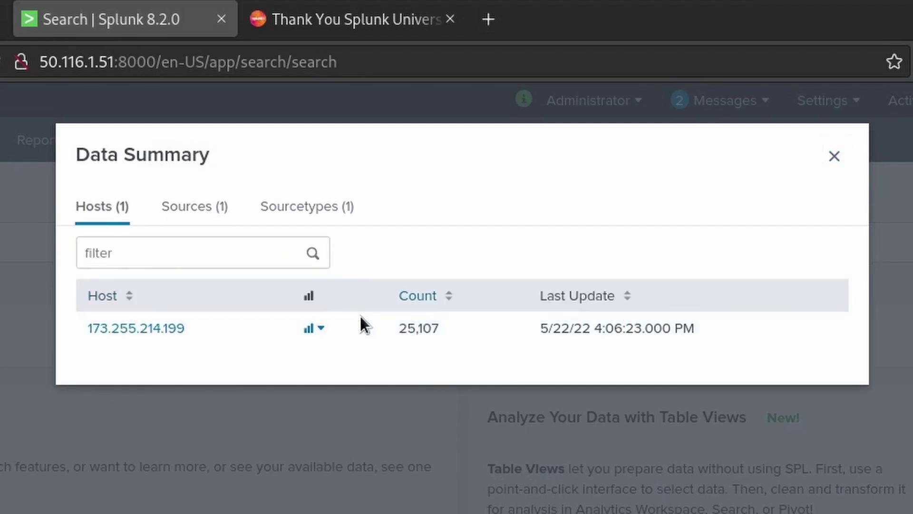
# Review the sources and sourcetypes, then search all /var/log/auth.log events.
pyautogui.click(199, 206)
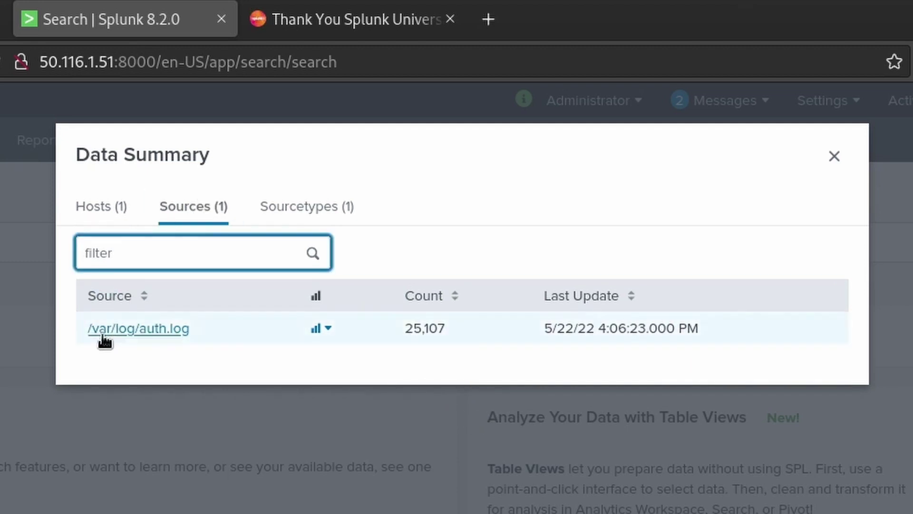
pyautogui.click(302, 209)
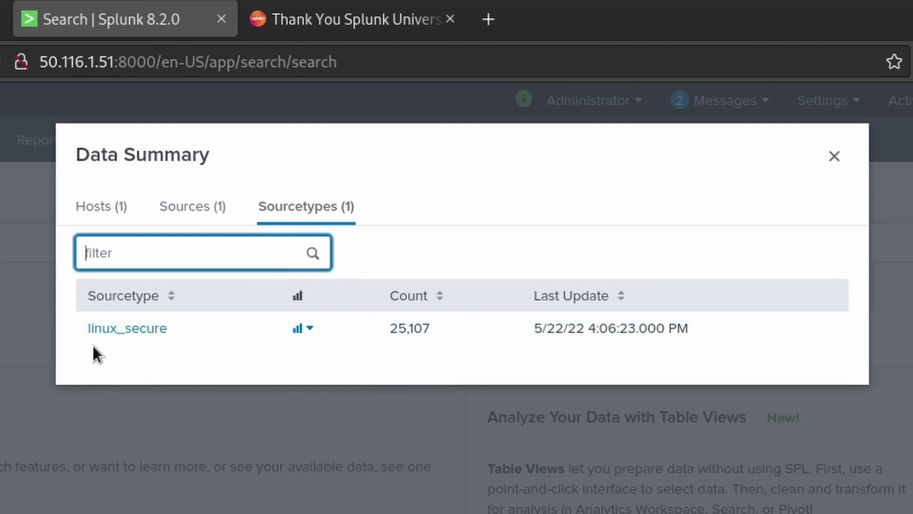
pyautogui.click(225, 210)
pyautogui.click(208, 160)
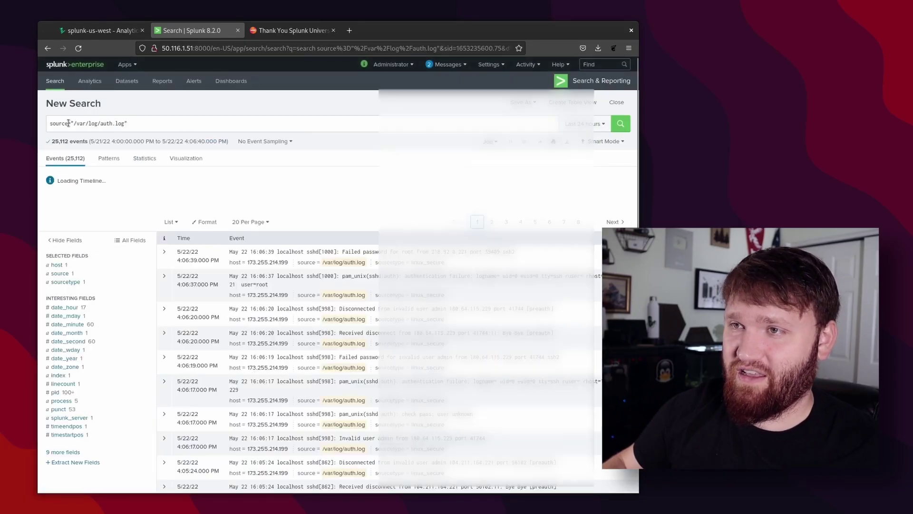
# Scroll through the 25,112 auth.log search results.
pyautogui.scroll(-1, 304, 279)
pyautogui.scroll(-5, 304, 279)
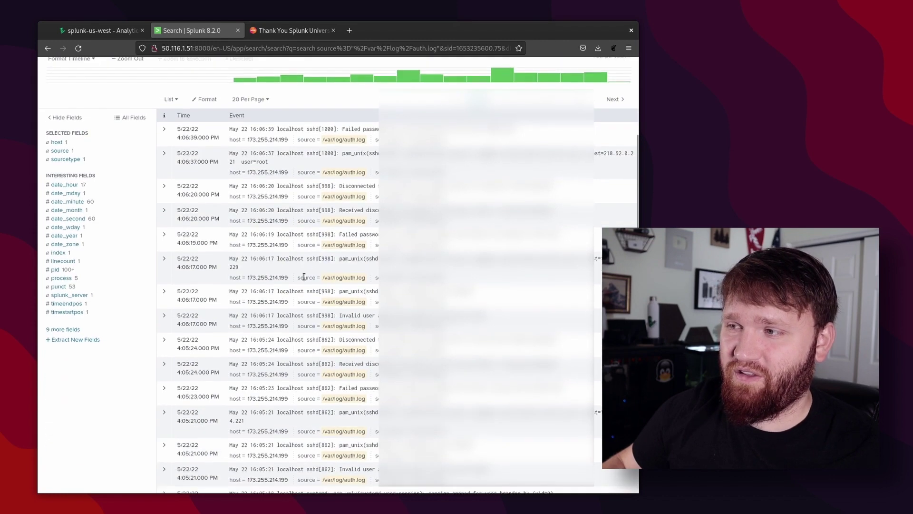
pyautogui.scroll(6, 302, 244)
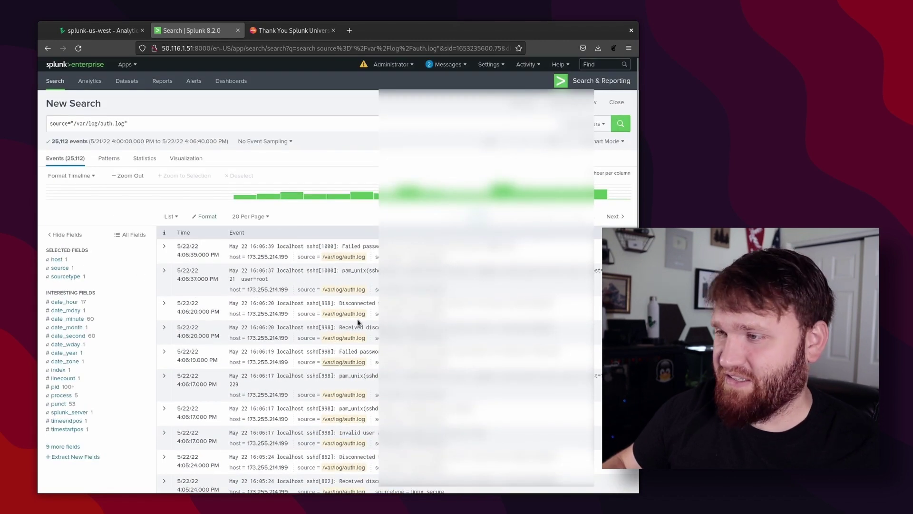
# Search for Failed, returning 4,715 failed-password events, and return to the terminal.
pyautogui.moveTo(394, 194)
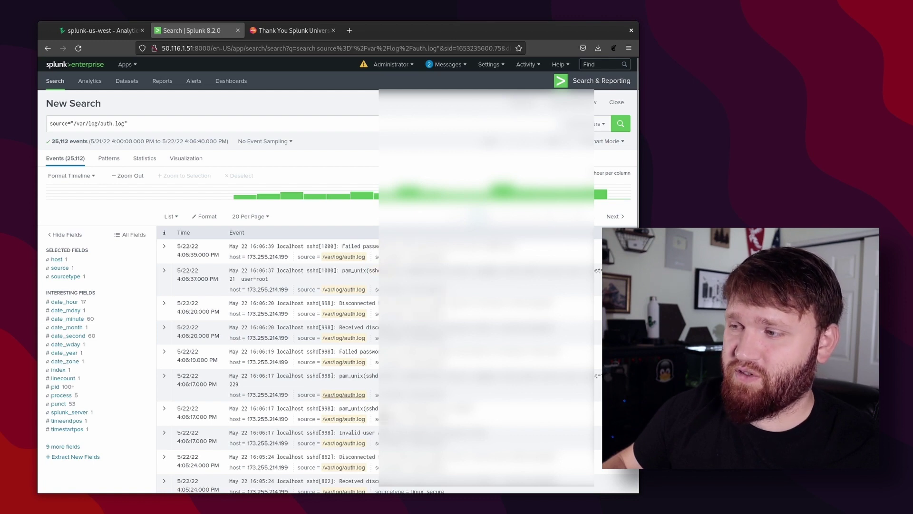
pyautogui.click(58, 123)
pyautogui.hotkey('ctrl', 'a')
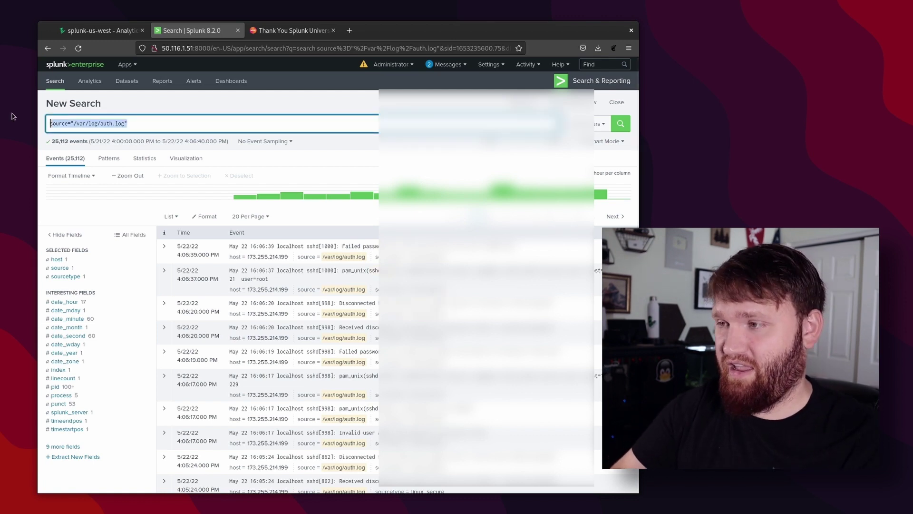
pyautogui.write('Failed')
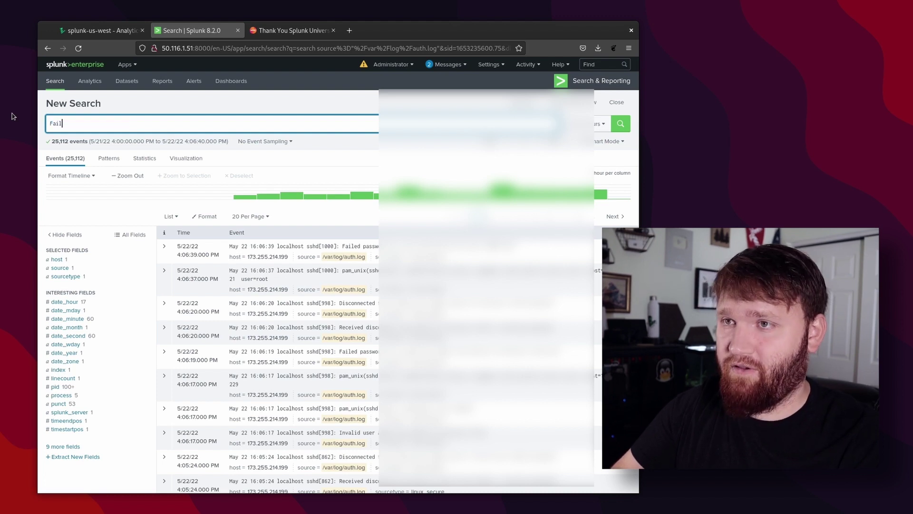
pyautogui.press('Return')
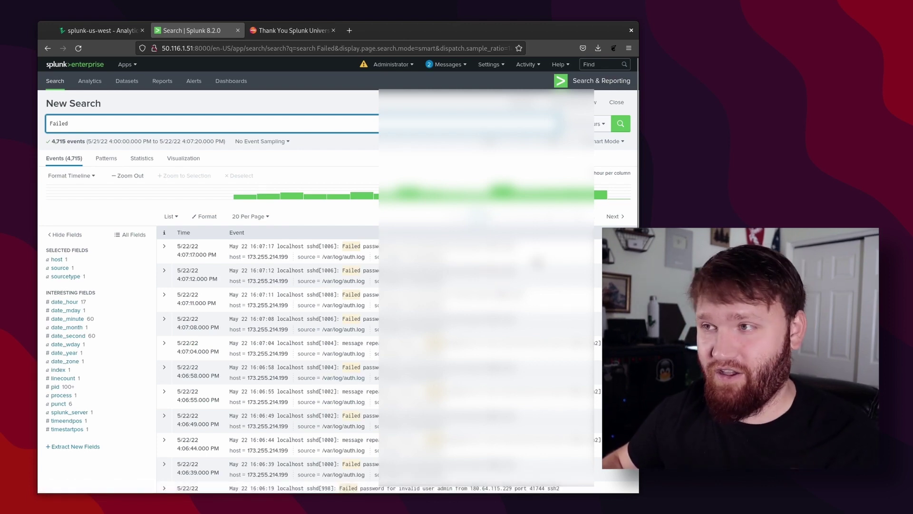
pyautogui.hotkey('alt', 'Tab')
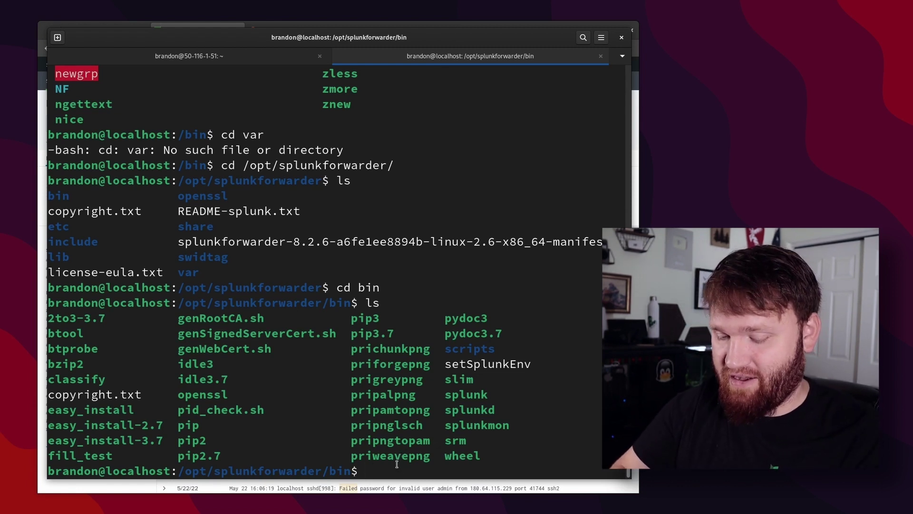
# Add a forwarder monitor for /var/log/syslog as sourcetype syslog, entering sudo and Splunk credentials.
pyautogui.write('sudo ./splunk add monitor /var/log/syslog -sourcetype syslog')
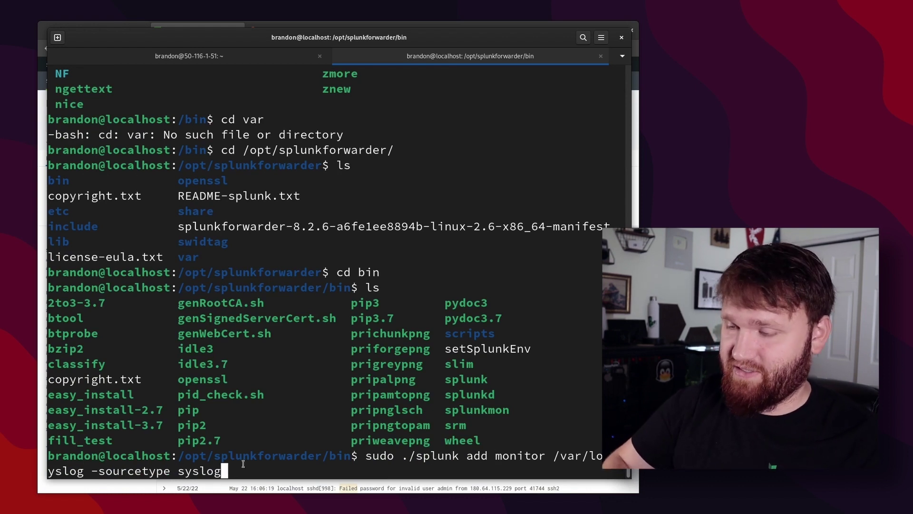
pyautogui.press('Return')
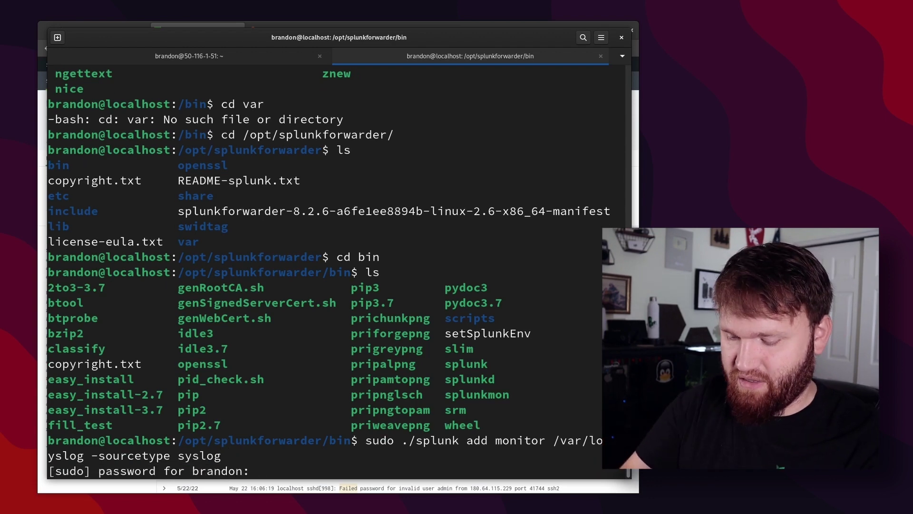
pyautogui.press('Return')
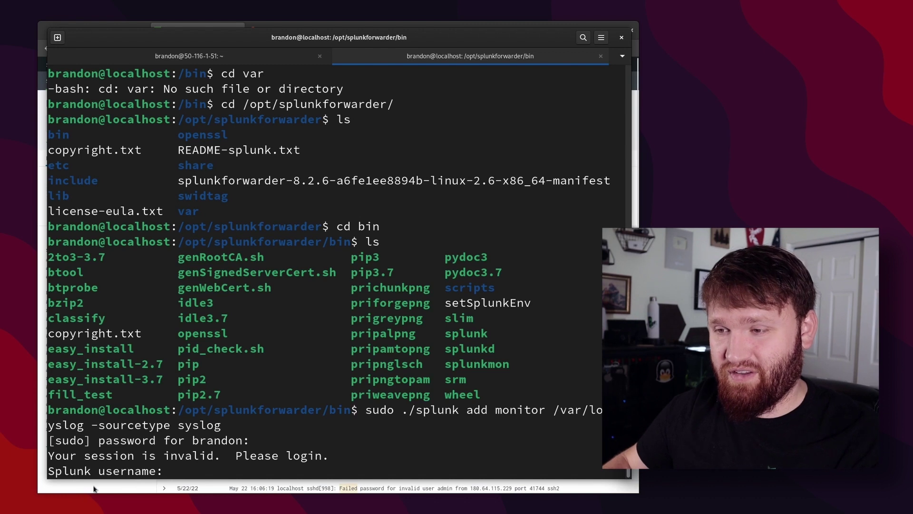
pyautogui.write('brandon')
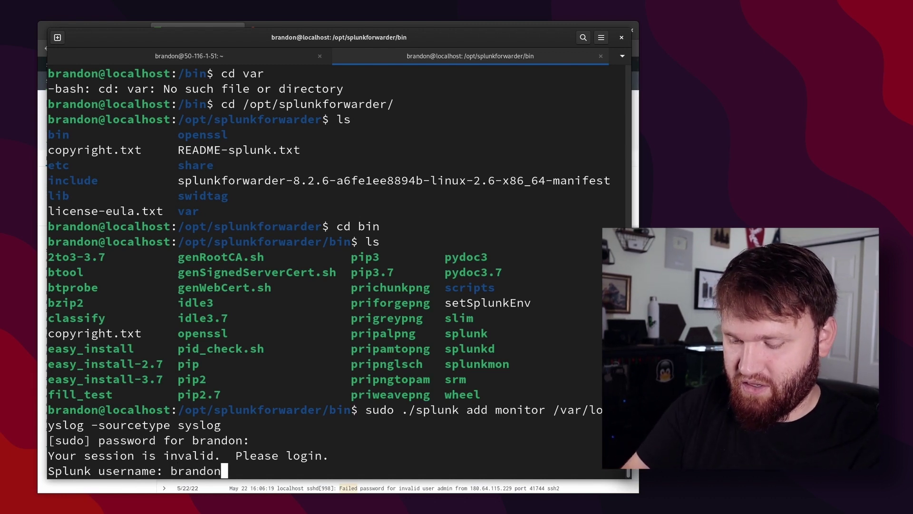
pyautogui.press('Return')
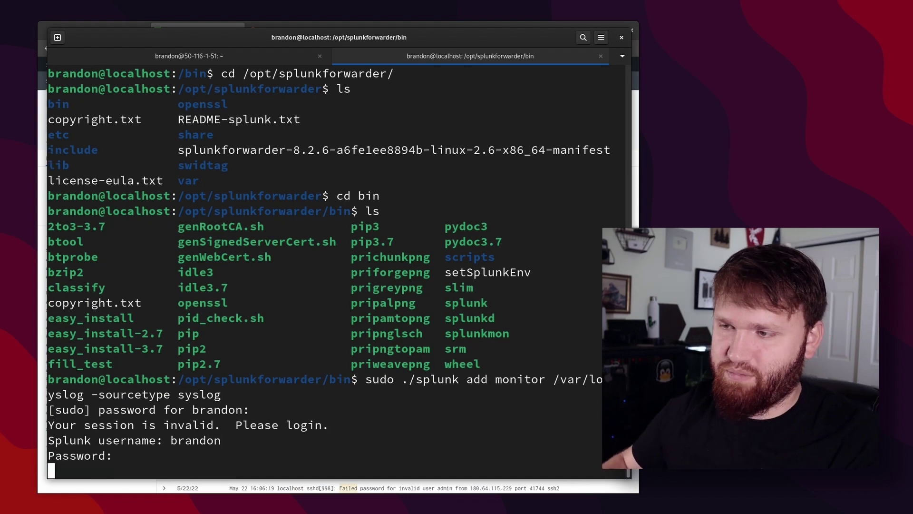
pyautogui.press('Return')
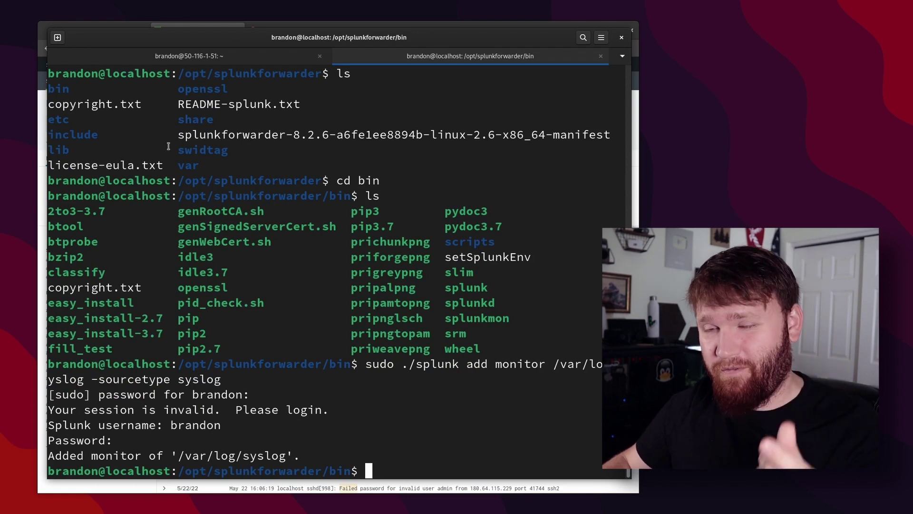
pyautogui.click(54, 492)
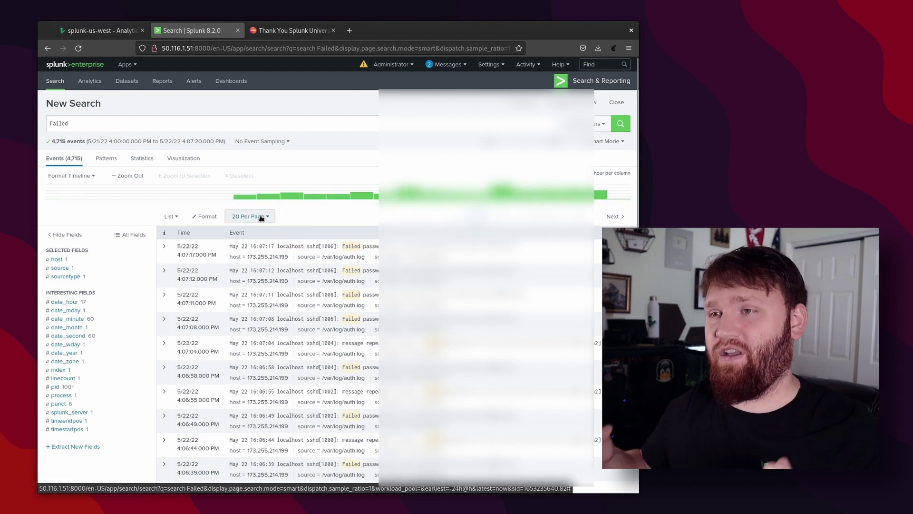
# From a new search's Data Summary, search all events of sourcetype syslog.
pyautogui.click(55, 81)
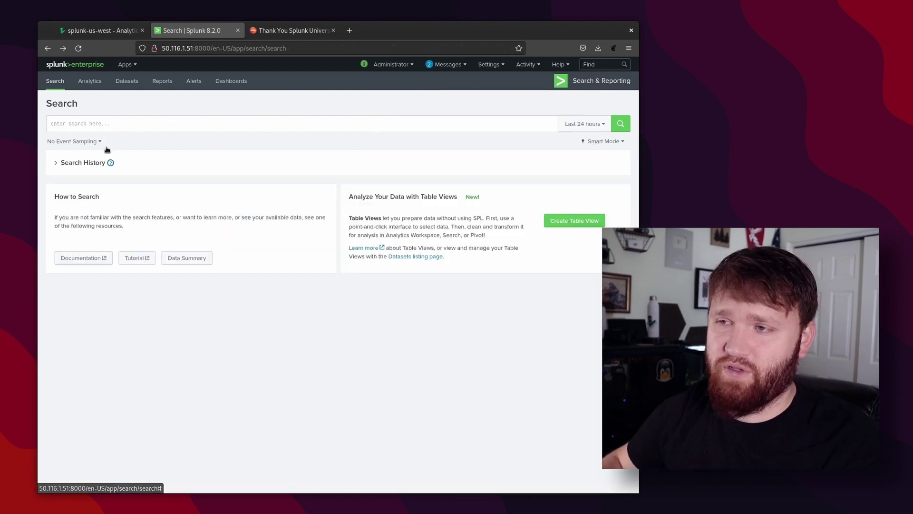
pyautogui.click(189, 257)
pyautogui.click(228, 109)
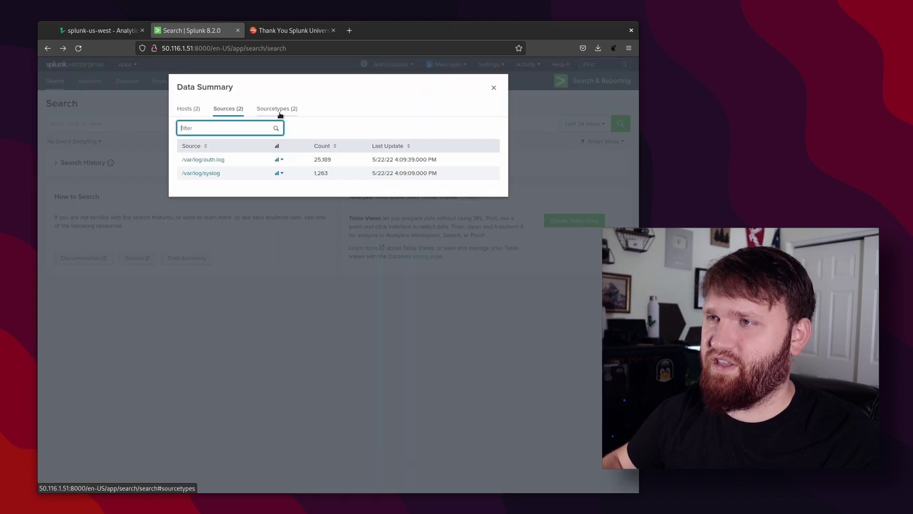
pyautogui.click(277, 108)
pyautogui.click(196, 174)
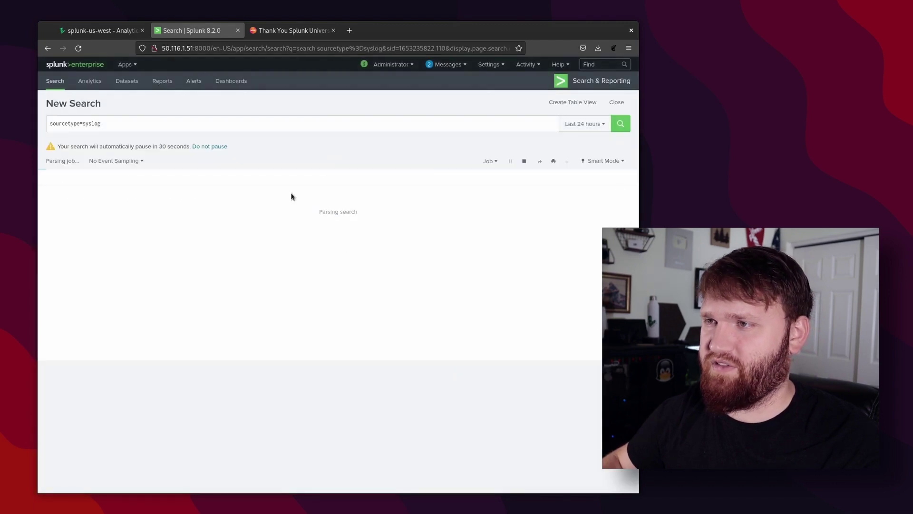
# Search for update, returning 19 events from syslog and auth.log.
pyautogui.scroll(-5, 499, 257)
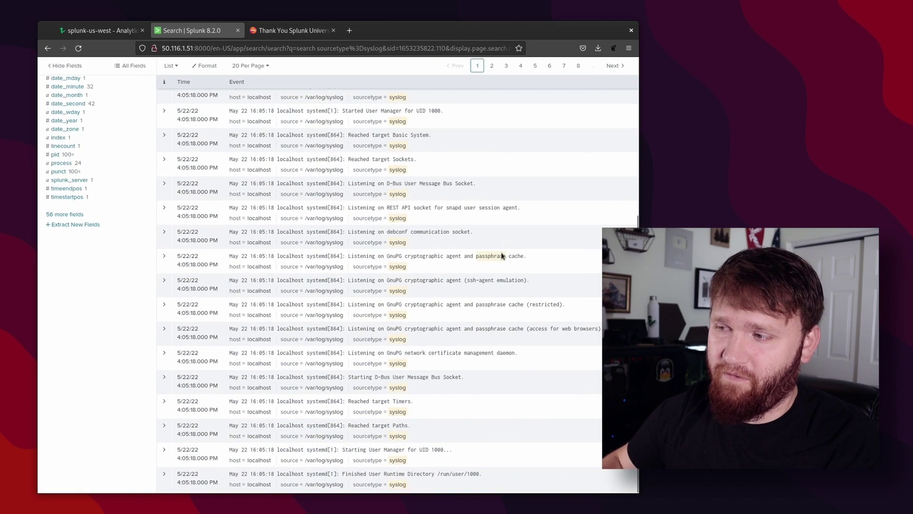
pyautogui.scroll(5, 490, 272)
pyautogui.moveTo(104, 103); pyautogui.dragTo(53, 104)
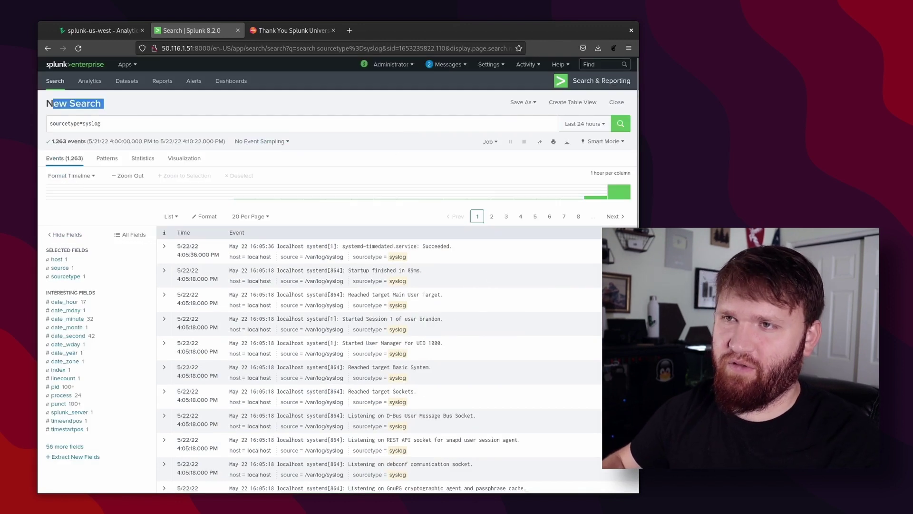
pyautogui.click(147, 117)
pyautogui.hotkey('ctrl', 'a')
pyautogui.write('u')
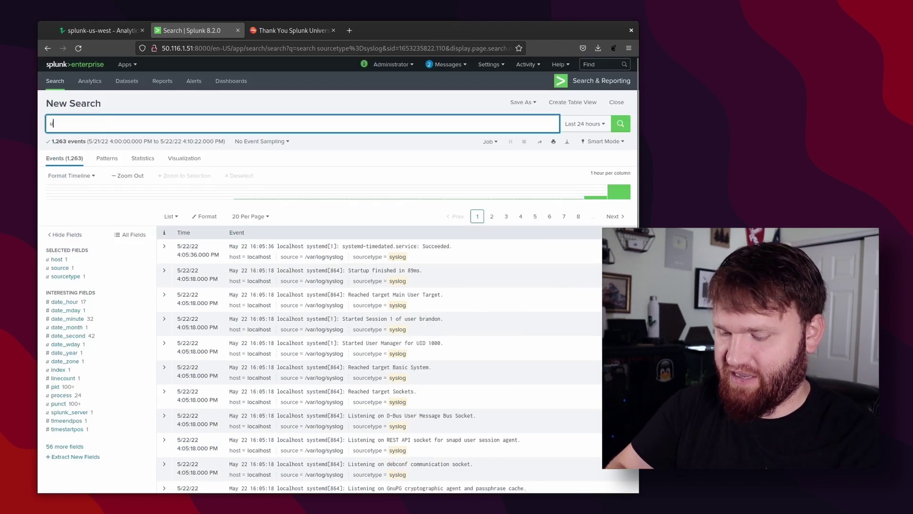
pyautogui.write('pdate')
pyautogui.press('Return')
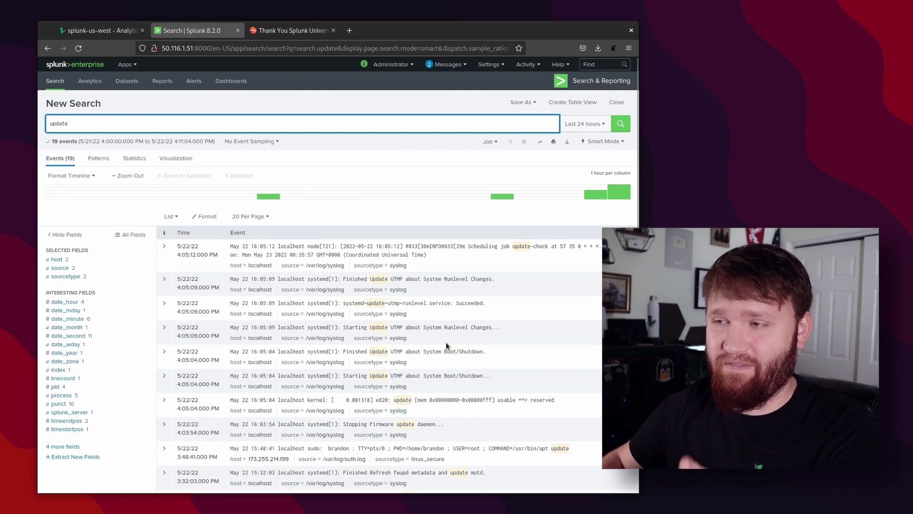
# Open /opt/splunkforwarder/etc/system/local/inputs.conf in nano in the forwarder's terminal.
pyautogui.press('super')
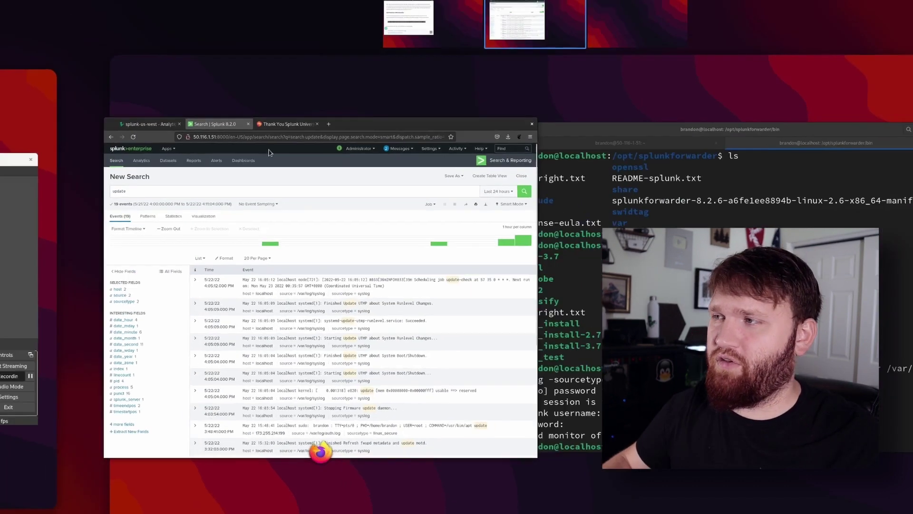
pyautogui.click(561, 266)
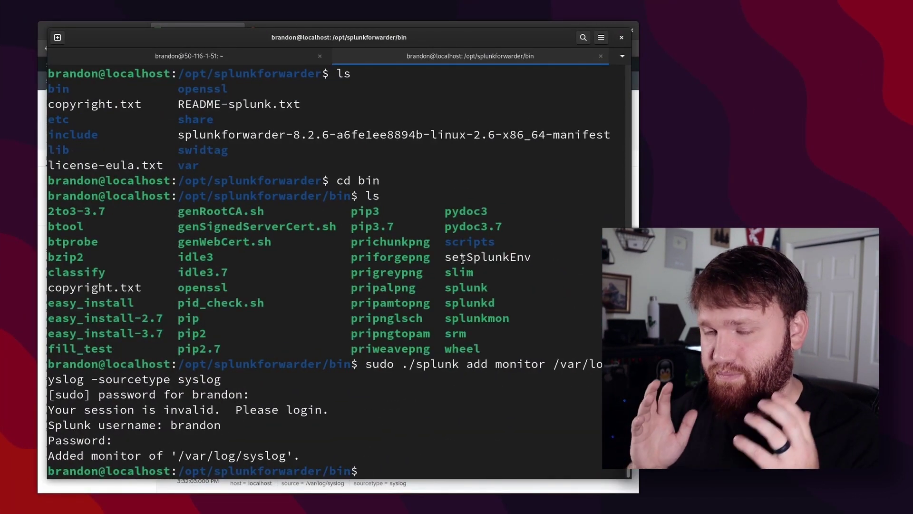
pyautogui.write('sudo nano /opt/splunkforwarder/etc/system/local/inputs.conf')
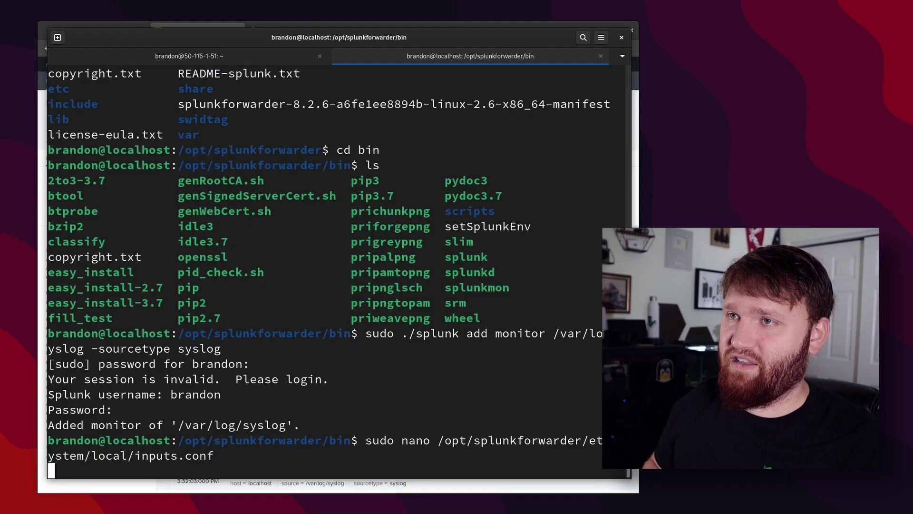
pyautogui.press('Return')
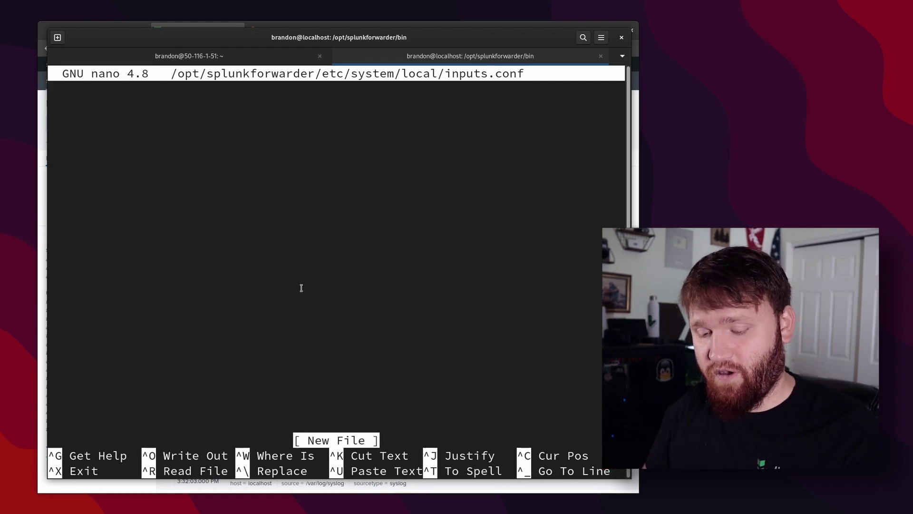
# Add monitor stanzas for auth.log (linux_secure) and syslog (syslog), then save and exit.
pyautogui.write('[monitor:///var/log/auth.log] sourcetype=linux_secure  [monitor:///var/log/syslog] sourcetype=syslog')
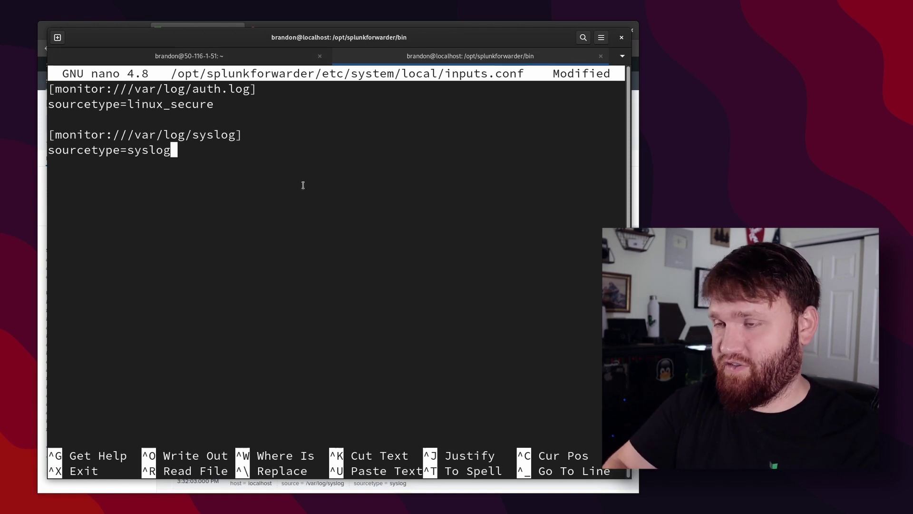
pyautogui.hotkey('ctrl', 'o')
pyautogui.press('Return')
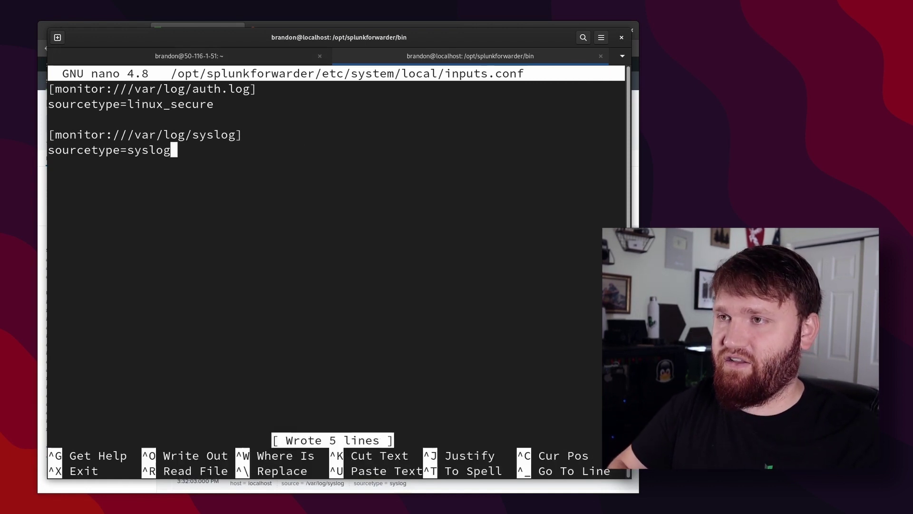
pyautogui.hotkey('ctrl', 'x')
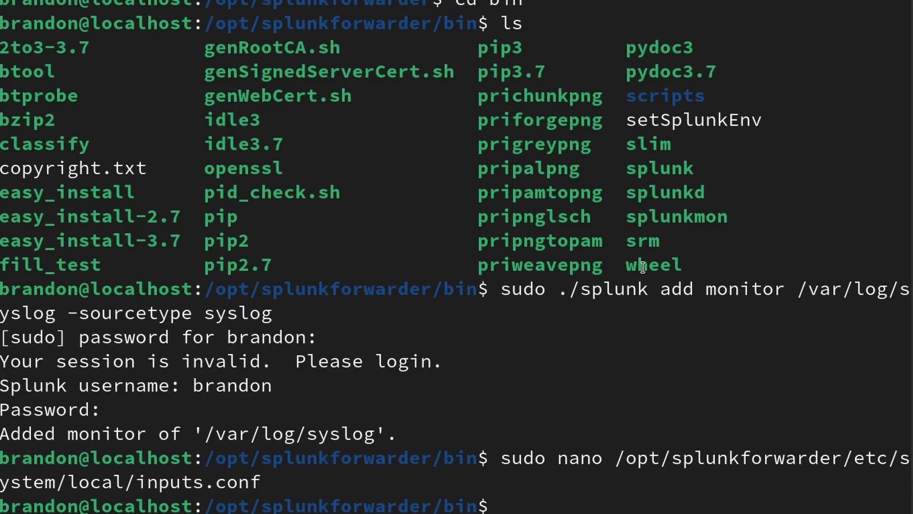
# Restart the forwarder with sudo /opt/splunkforwarder/bin/splunk restart.
pyautogui.write('sudo /opt/splunkforwarder/bin/splunk restart')
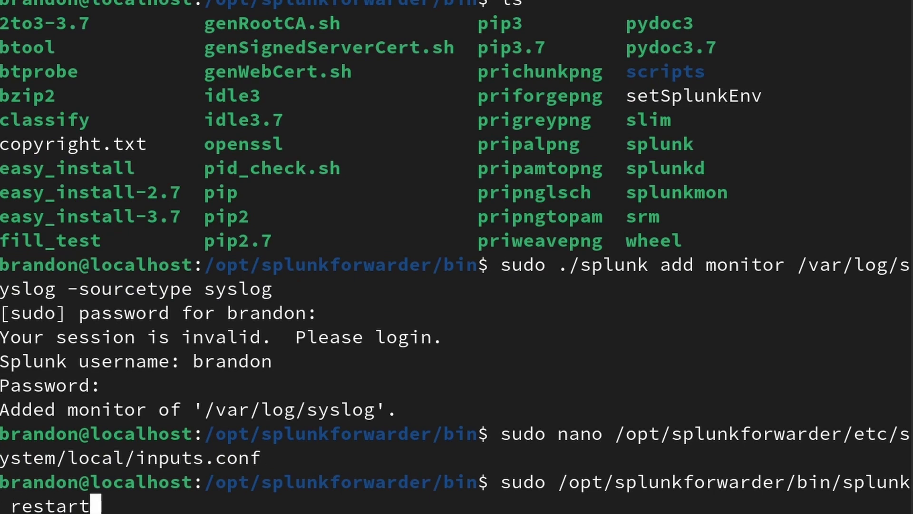
pyautogui.press('Return')
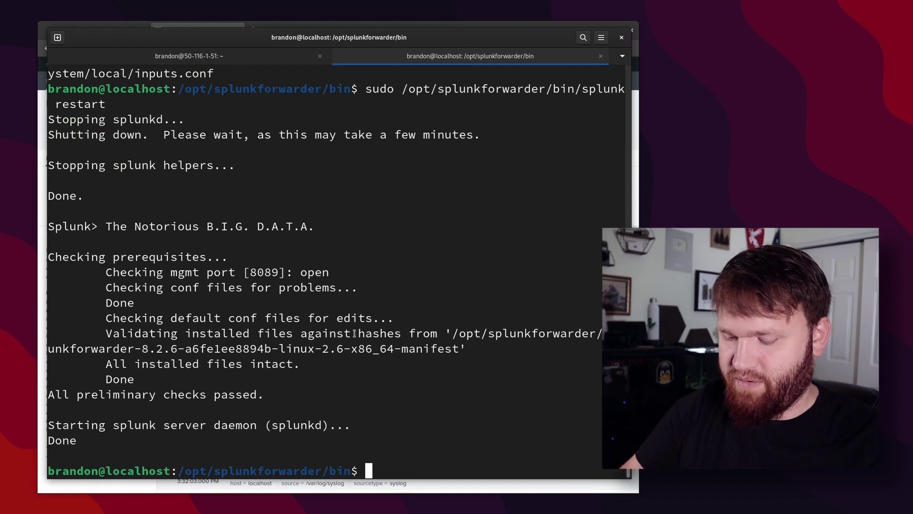
# Change into /var/log and list its contents, locating the nginx directory.
pyautogui.write('/v')
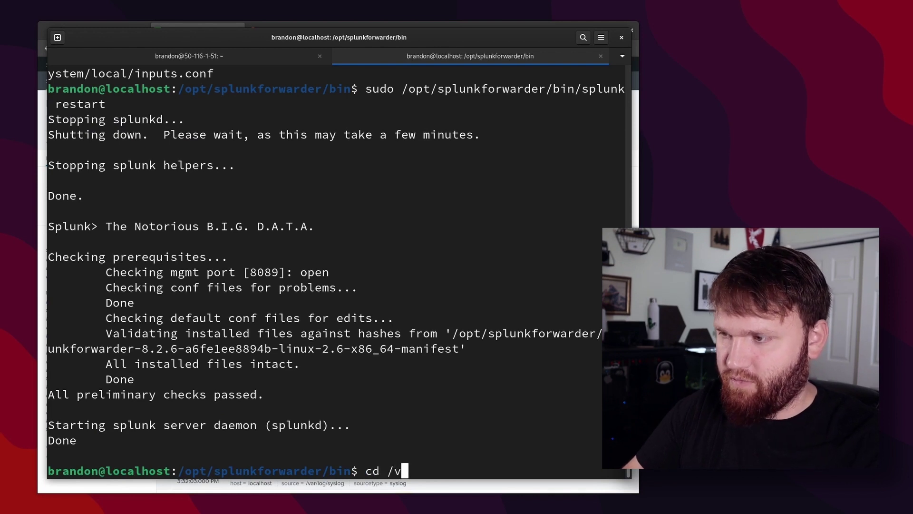
pyautogui.write('ar/log')
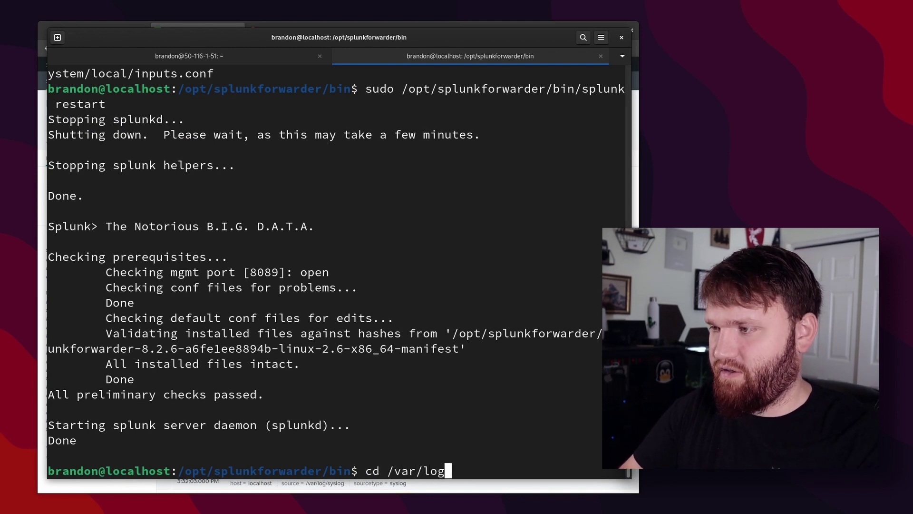
pyautogui.write('/')
pyautogui.press('Return')
pyautogui.write('ls')
pyautogui.press('Return')
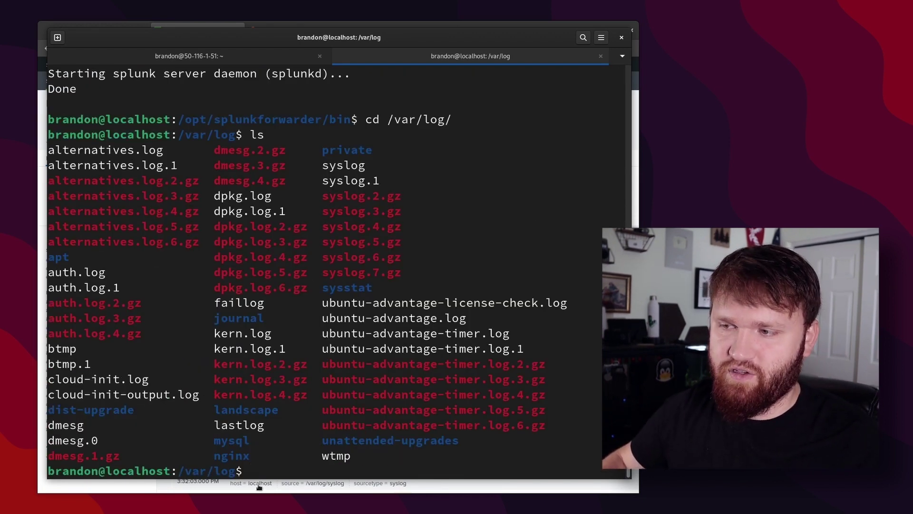
pyautogui.moveTo(250, 455); pyautogui.dragTo(206, 454)
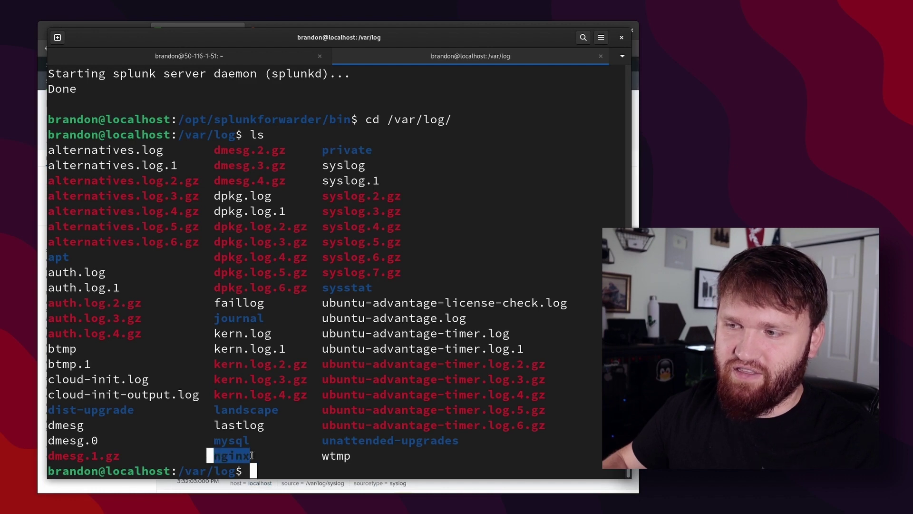
pyautogui.click(314, 437)
# List /var/log/nginx (access.log, error.log) and recall the sudo nano inputs.conf command.
pyautogui.write('cd ')
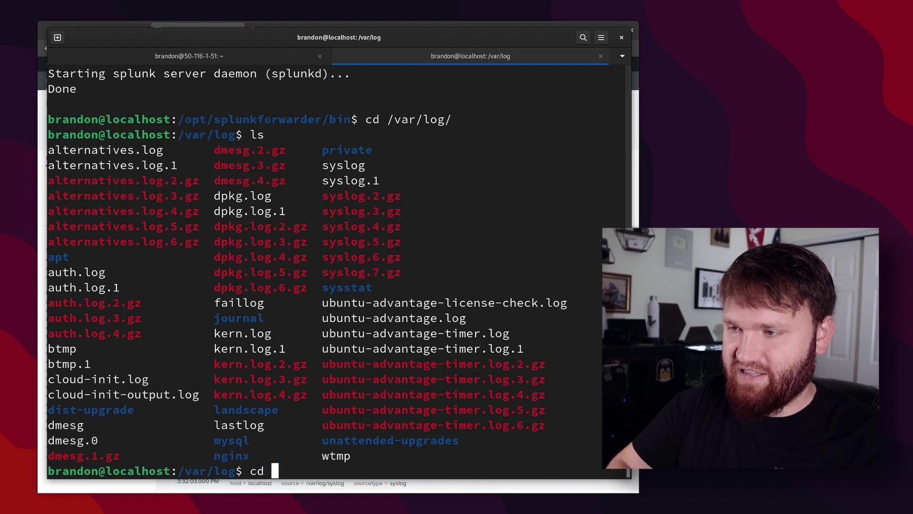
pyautogui.write('nginx/')
pyautogui.press('Return')
pyautogui.write('ls')
pyautogui.press('Return')
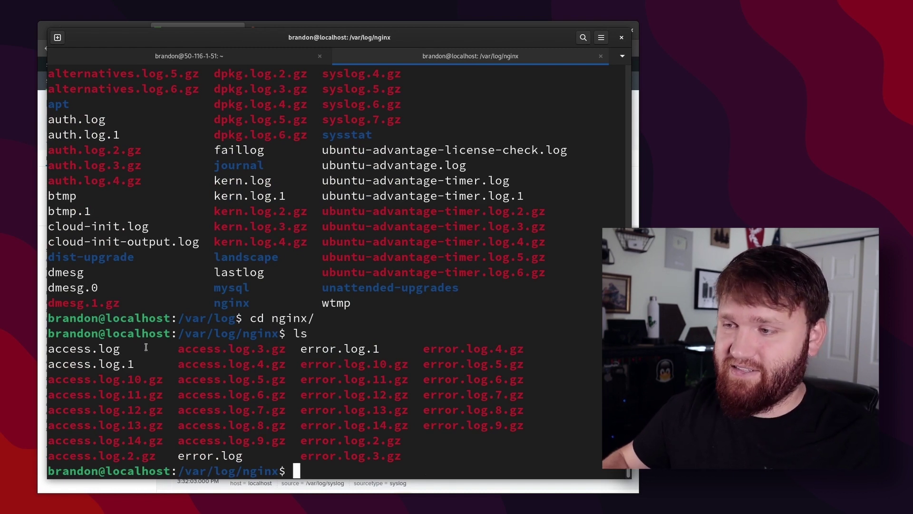
pyautogui.press('Up')
pyautogui.press('Up')
pyautogui.press('Up')
pyautogui.press('Up')
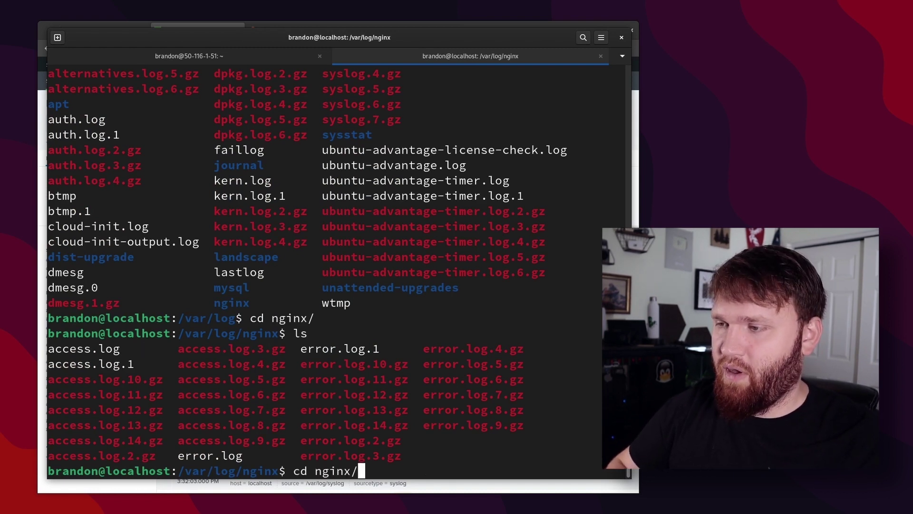
pyautogui.press('Up')
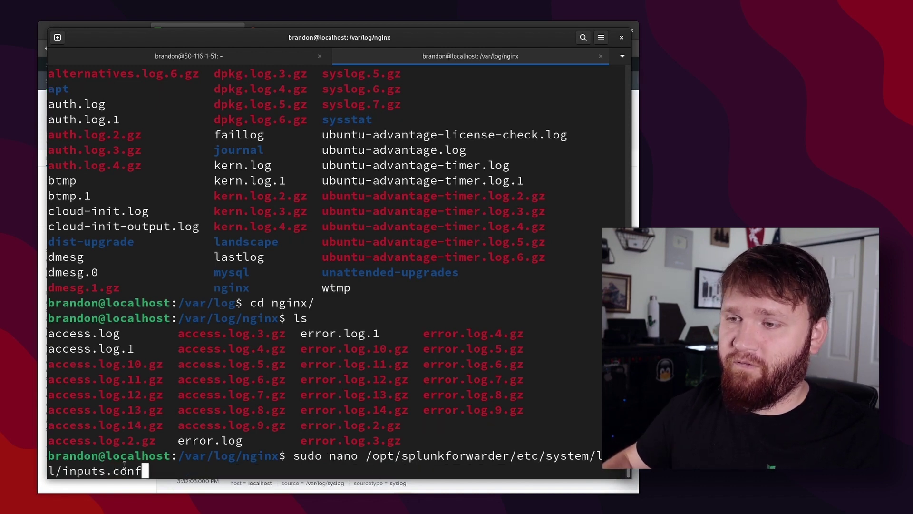
# Add a /var/log/nginx/access.log stanza with sourcetype nginx:plus:access to inputs.conf and save.
pyautogui.press('Return')
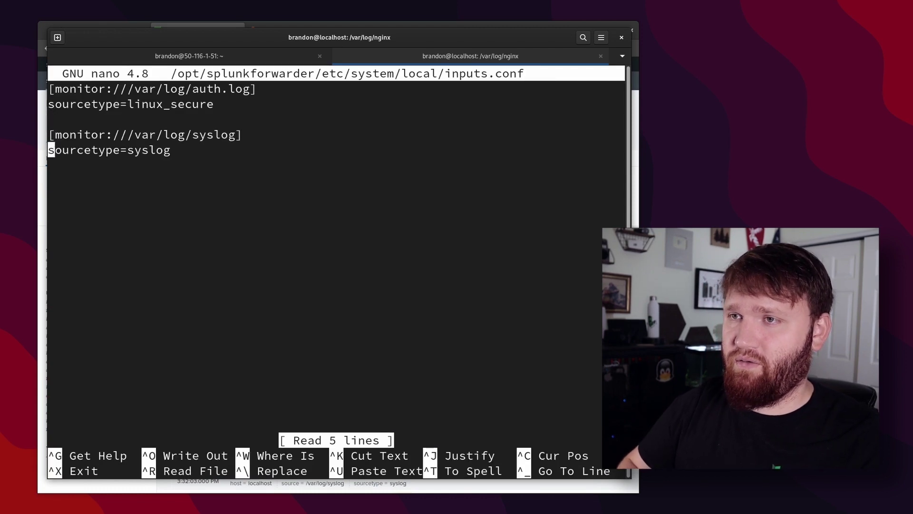
pyautogui.hotkey('ctrl', 'shift', 'v')
pyautogui.press('Up')
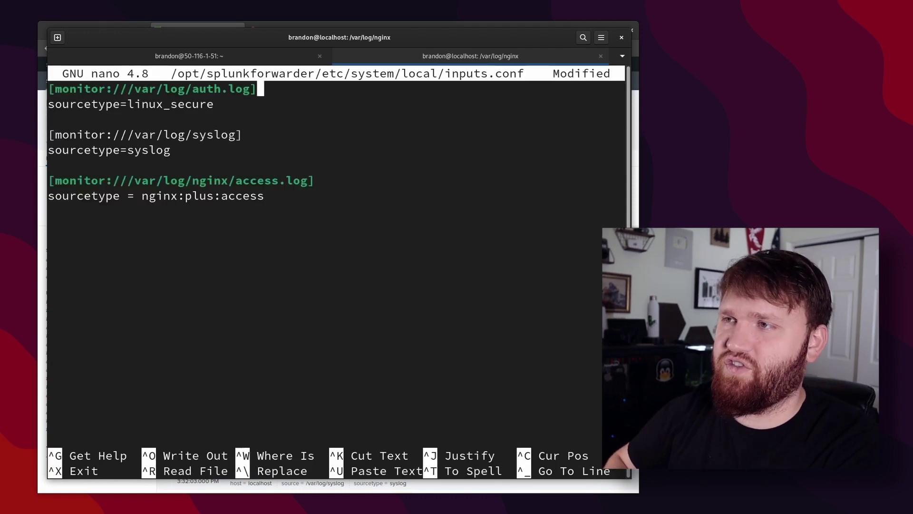
pyautogui.press('BackSpace')
pyautogui.press('Down')
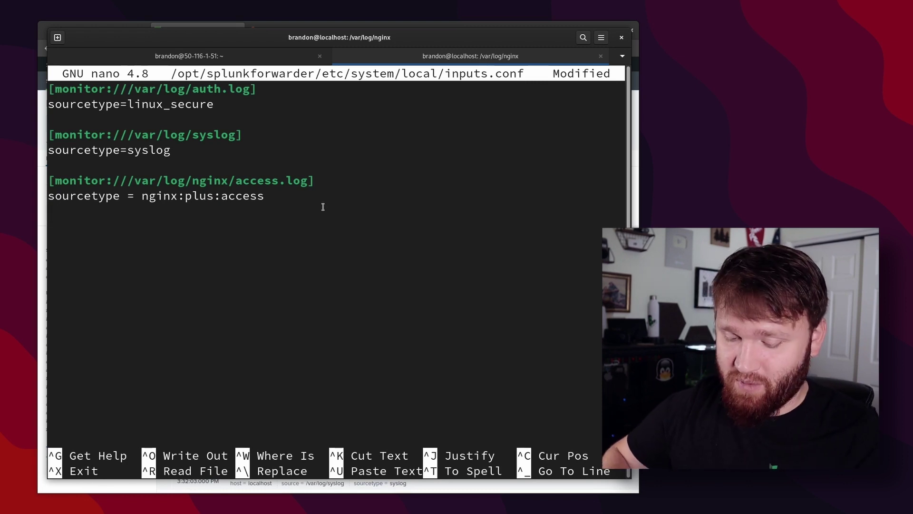
pyautogui.hotkey('ctrl', 'o')
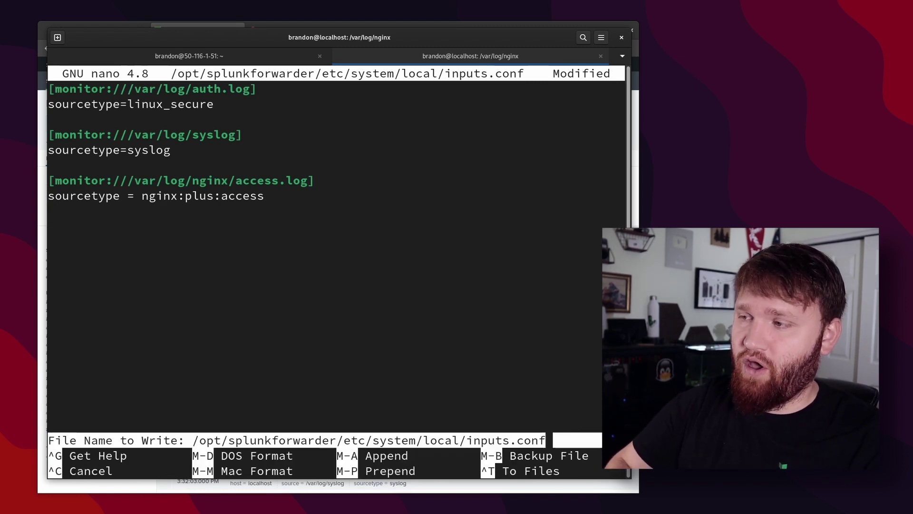
pyautogui.press('Return')
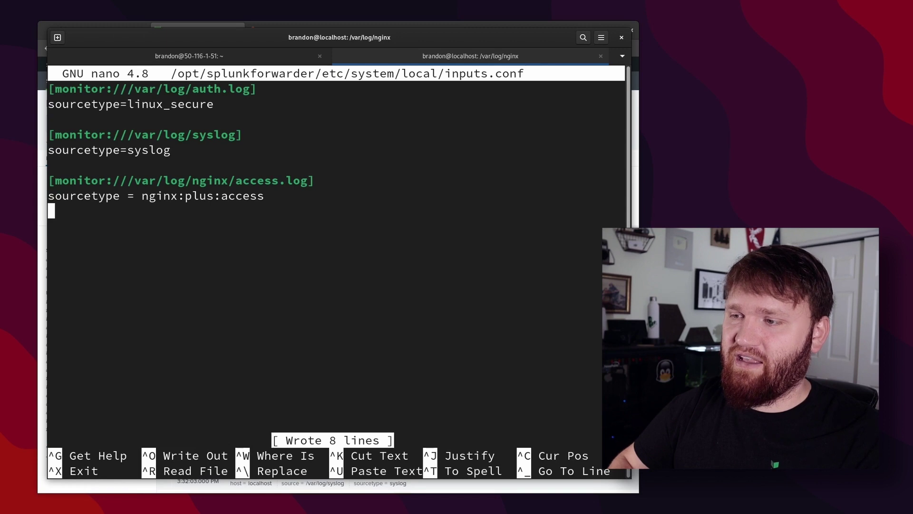
pyautogui.hotkey('ctrl', 'x')
# Rerun the splunk restart command to restart the forwarder.
pyautogui.press('Up')
pyautogui.press('Up')
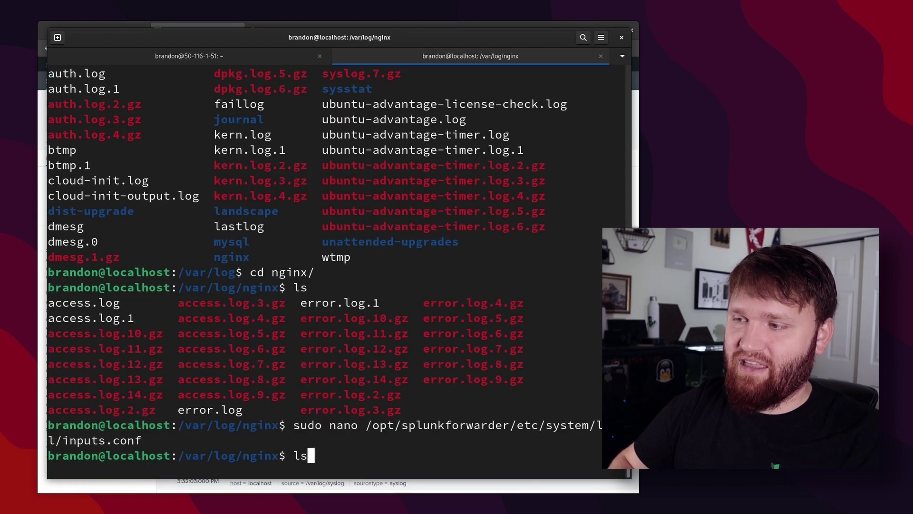
pyautogui.press('Up')
pyautogui.press('Up')
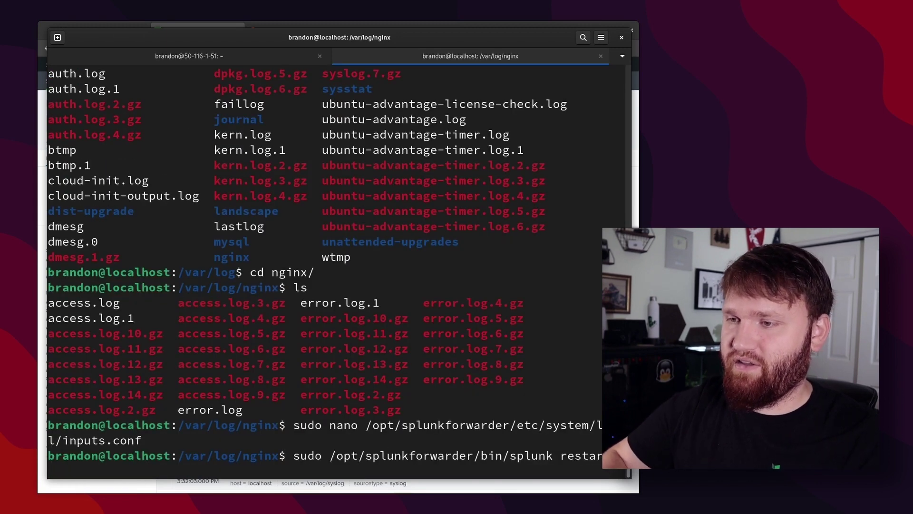
pyautogui.press('Return')
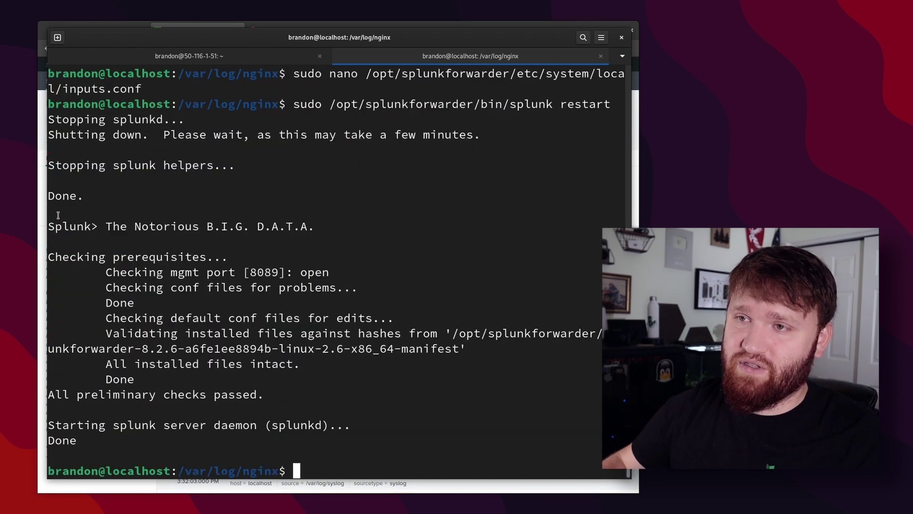
# Check the Data Summary sourcetypes for nginx:plus:access beside linux_secure and syslog.
pyautogui.click(41, 210)
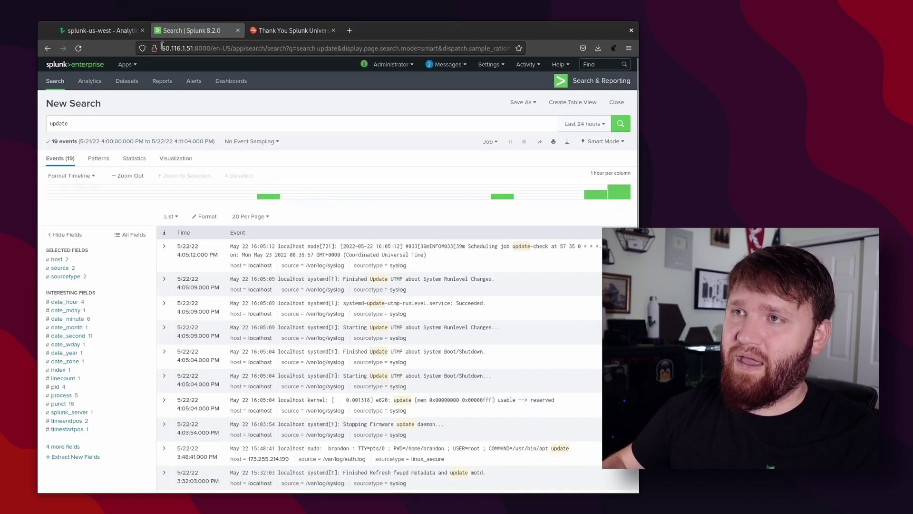
pyautogui.click(65, 67)
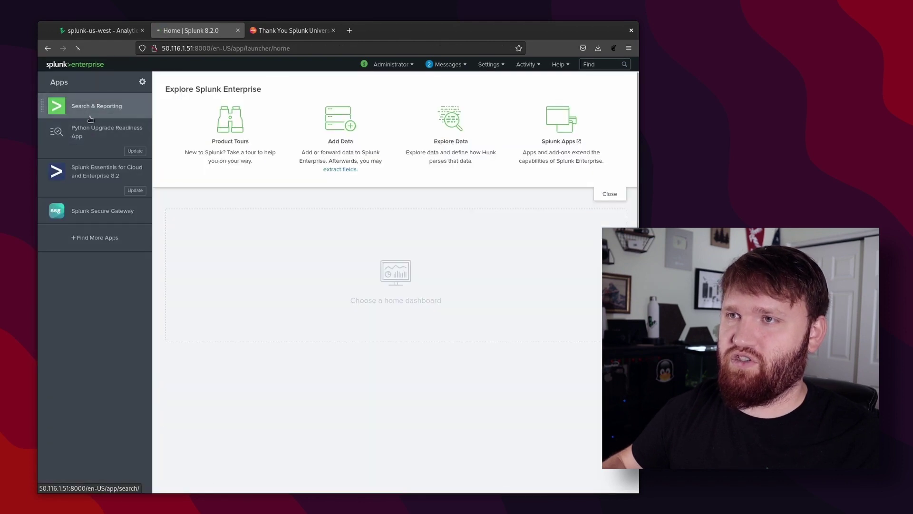
pyautogui.click(88, 114)
pyautogui.click(191, 259)
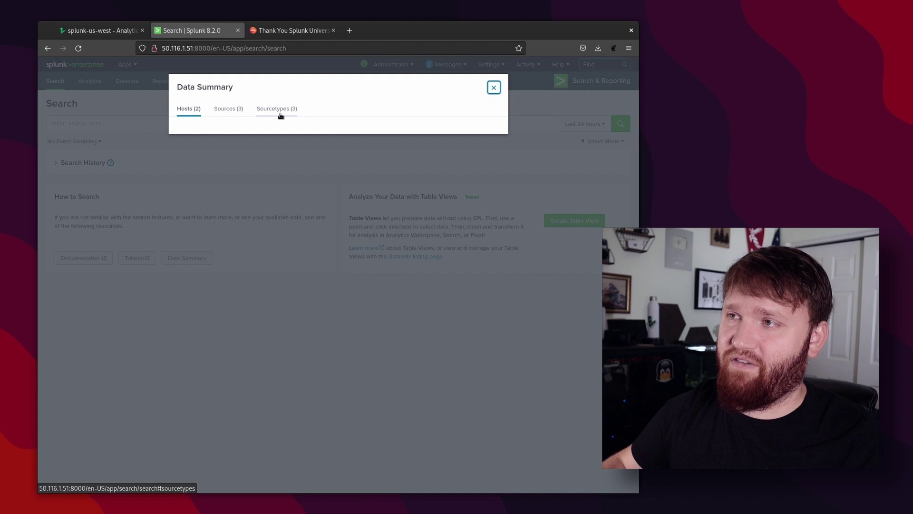
pyautogui.click(284, 114)
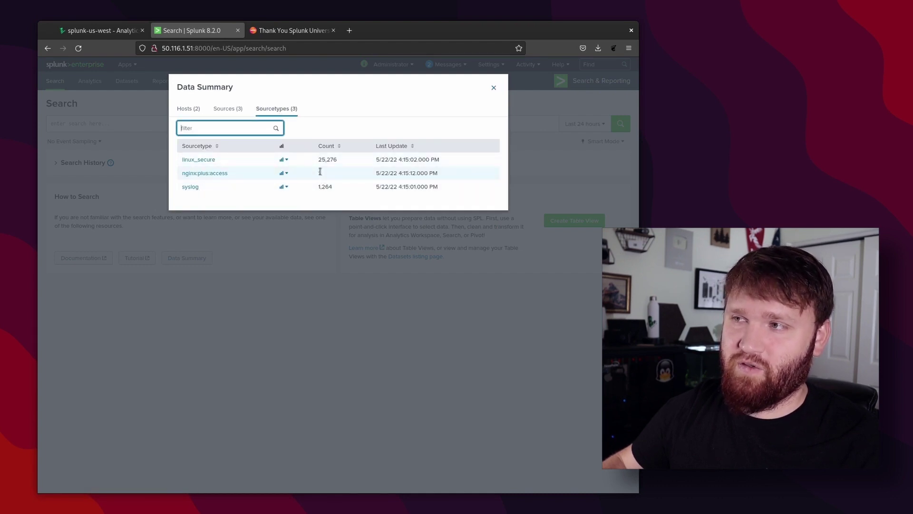
pyautogui.click(195, 173)
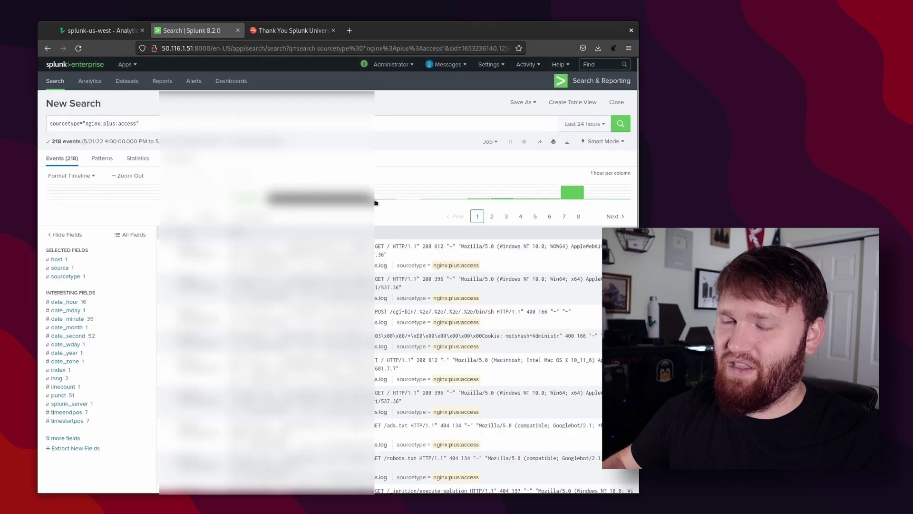
pyautogui.scroll(-5, 407, 312)
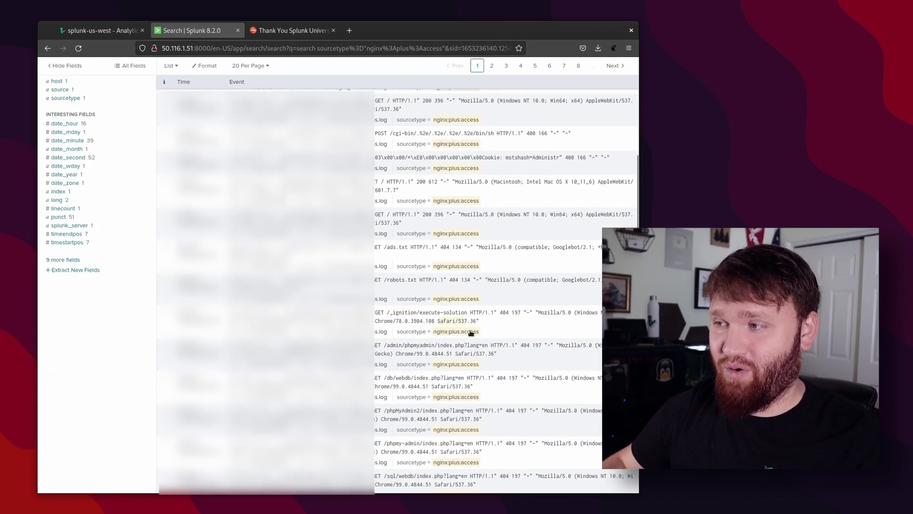
pyautogui.scroll(5, 407, 312)
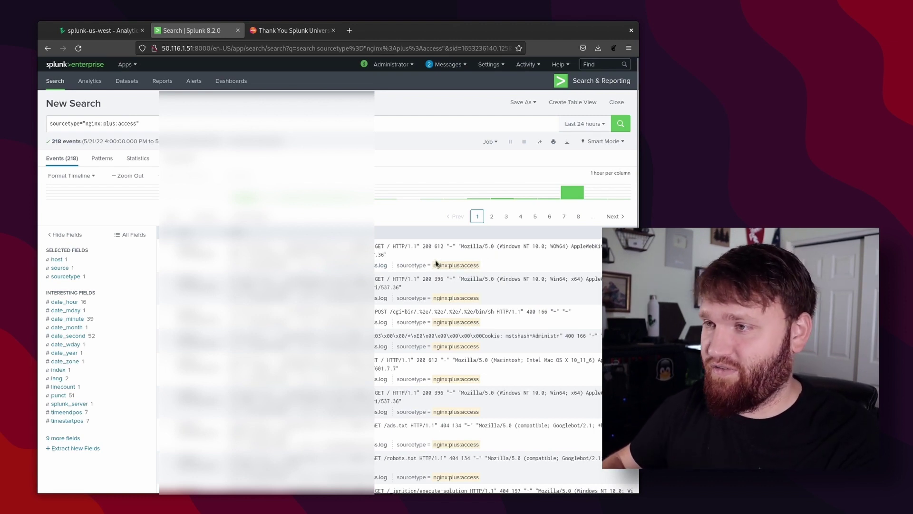
pyautogui.scroll(-5, 536, 306)
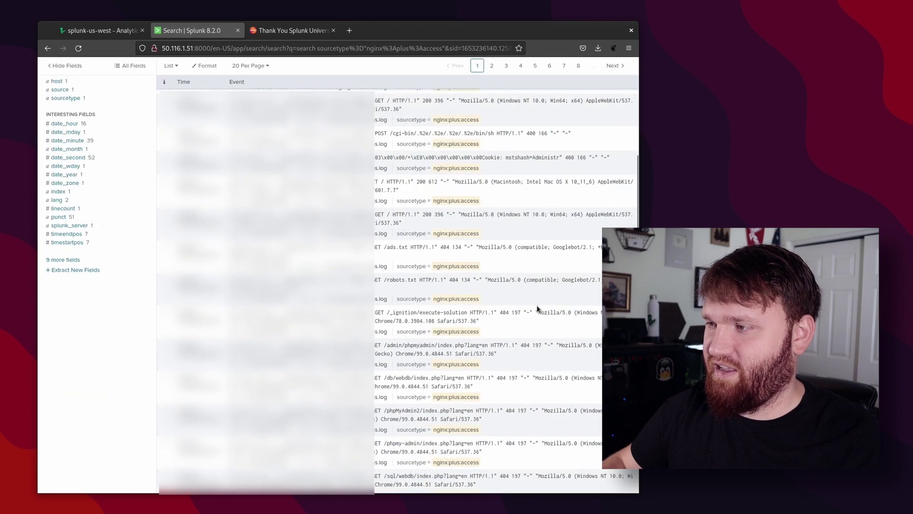
pyautogui.scroll(-5, 551, 305)
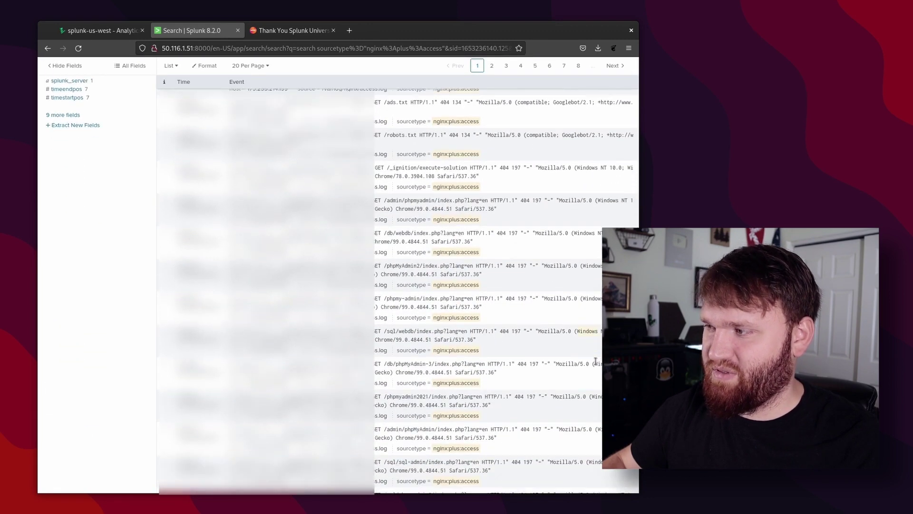
pyautogui.scroll(7, 588, 349)
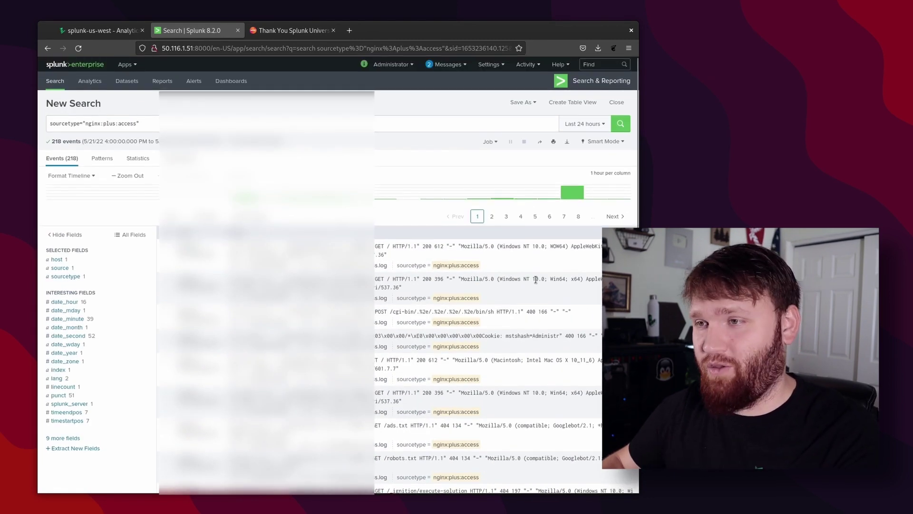